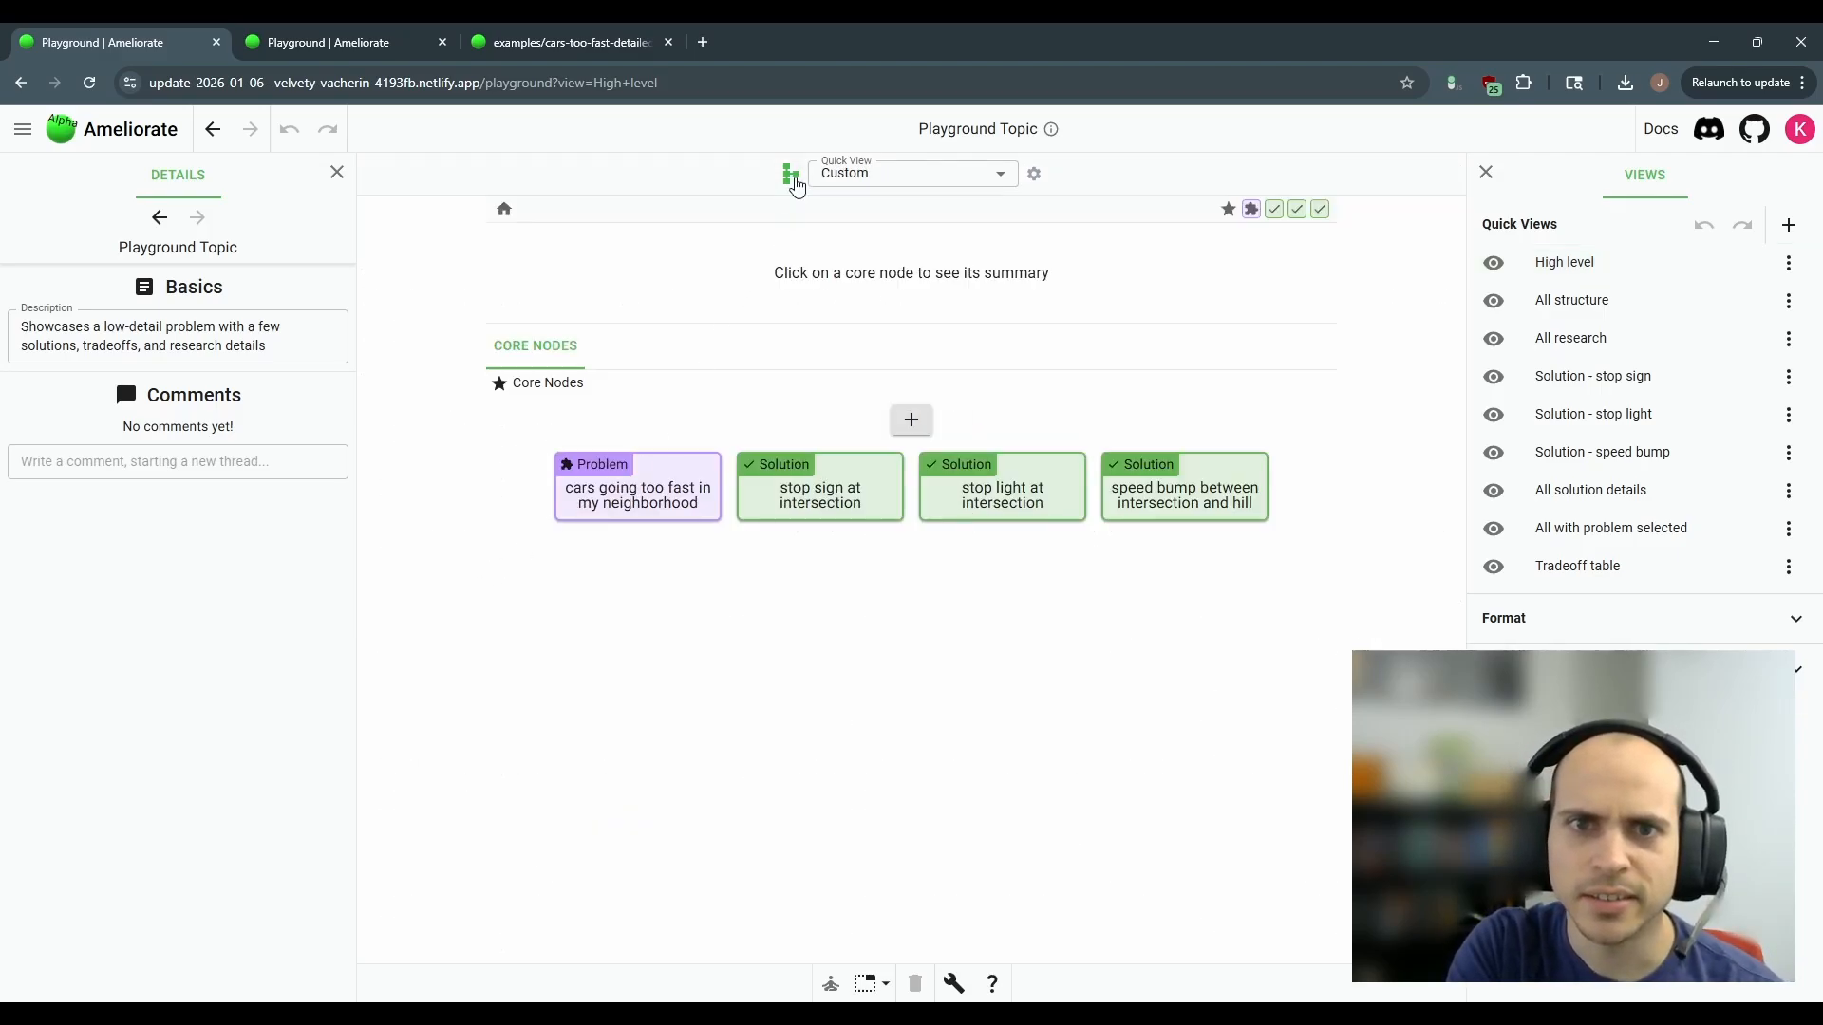
- Compare the high-level diagram with the core nodes summary, and preview the summary in a phone-sized device layout
left_click(793, 179)
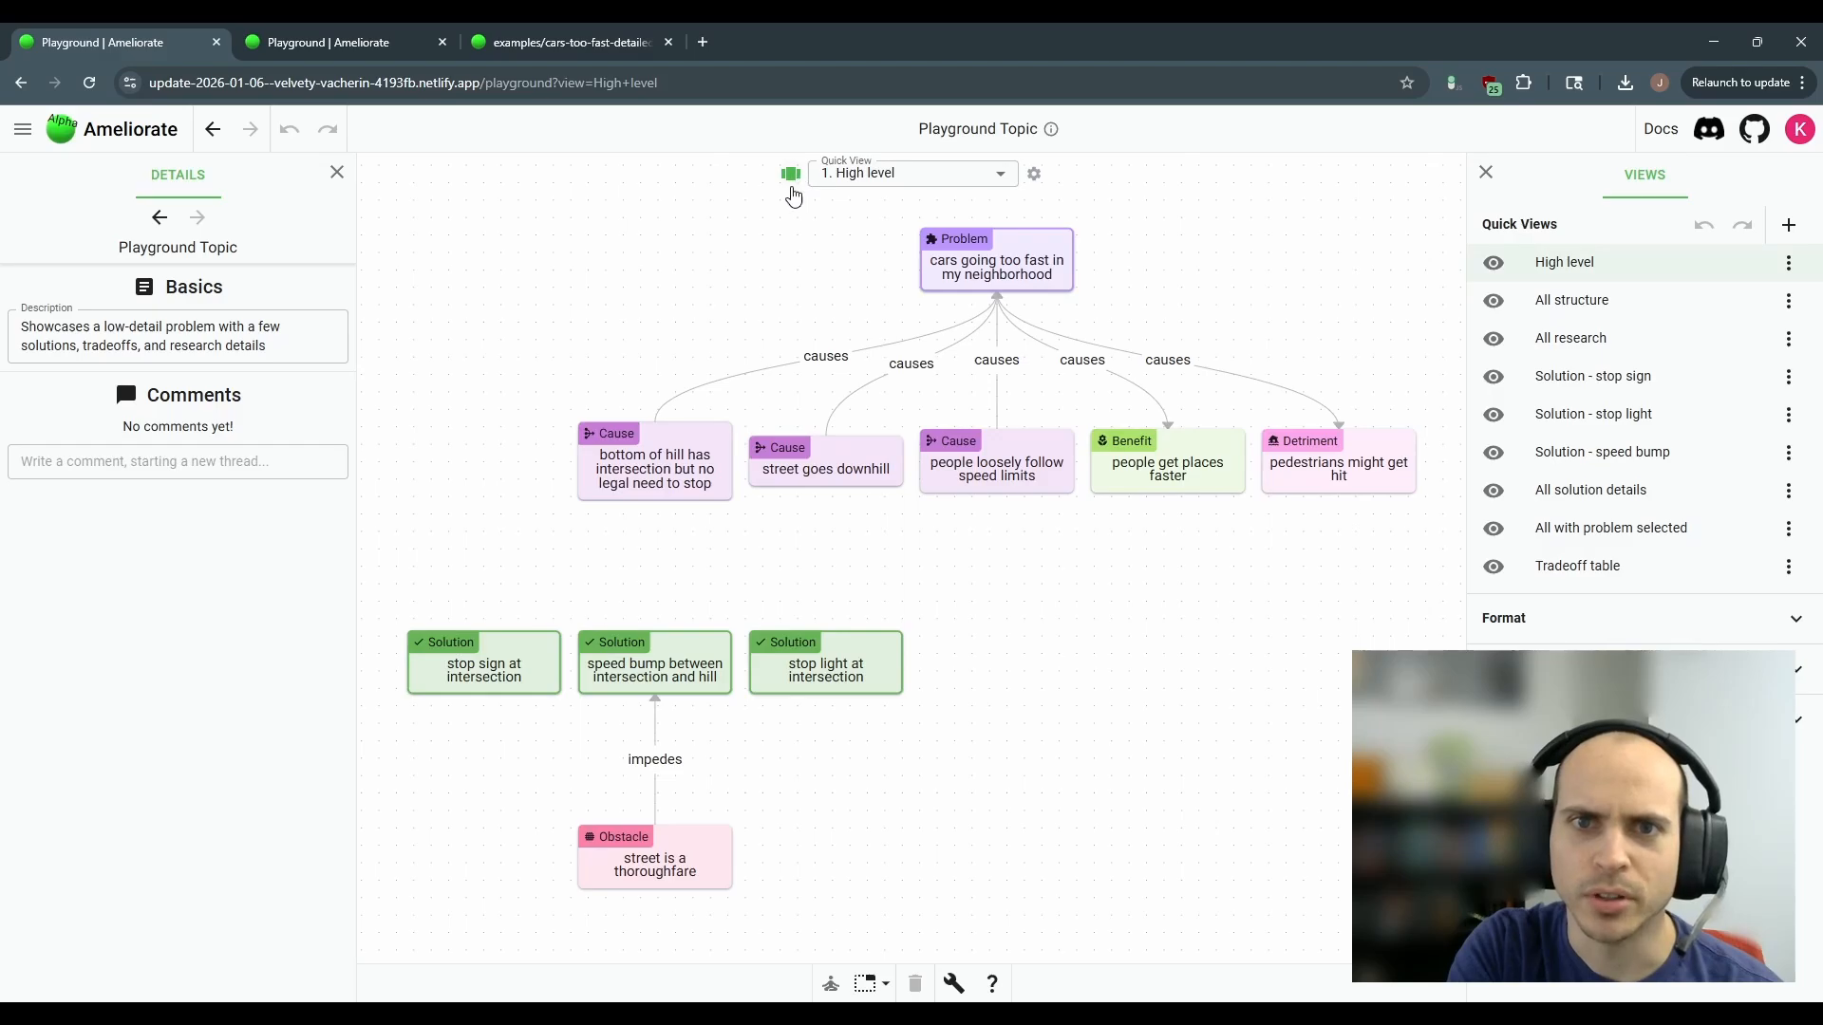
left_click(792, 182)
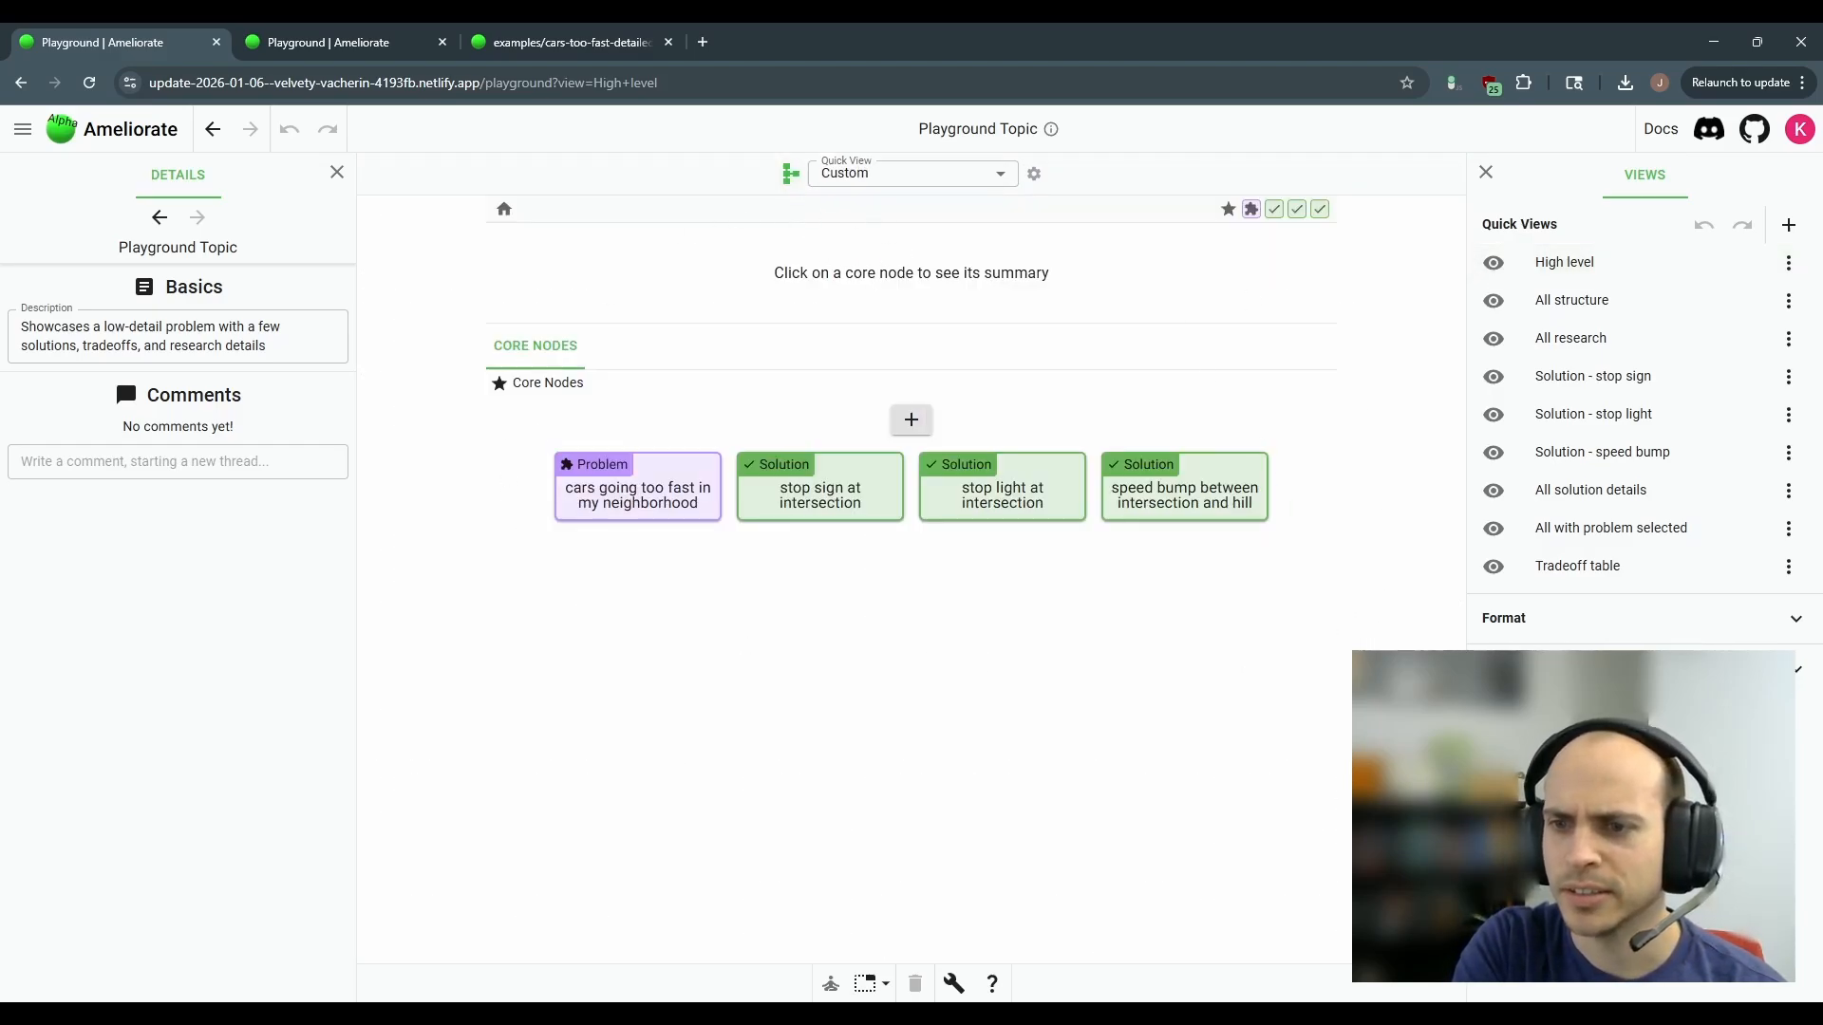
key("F12")
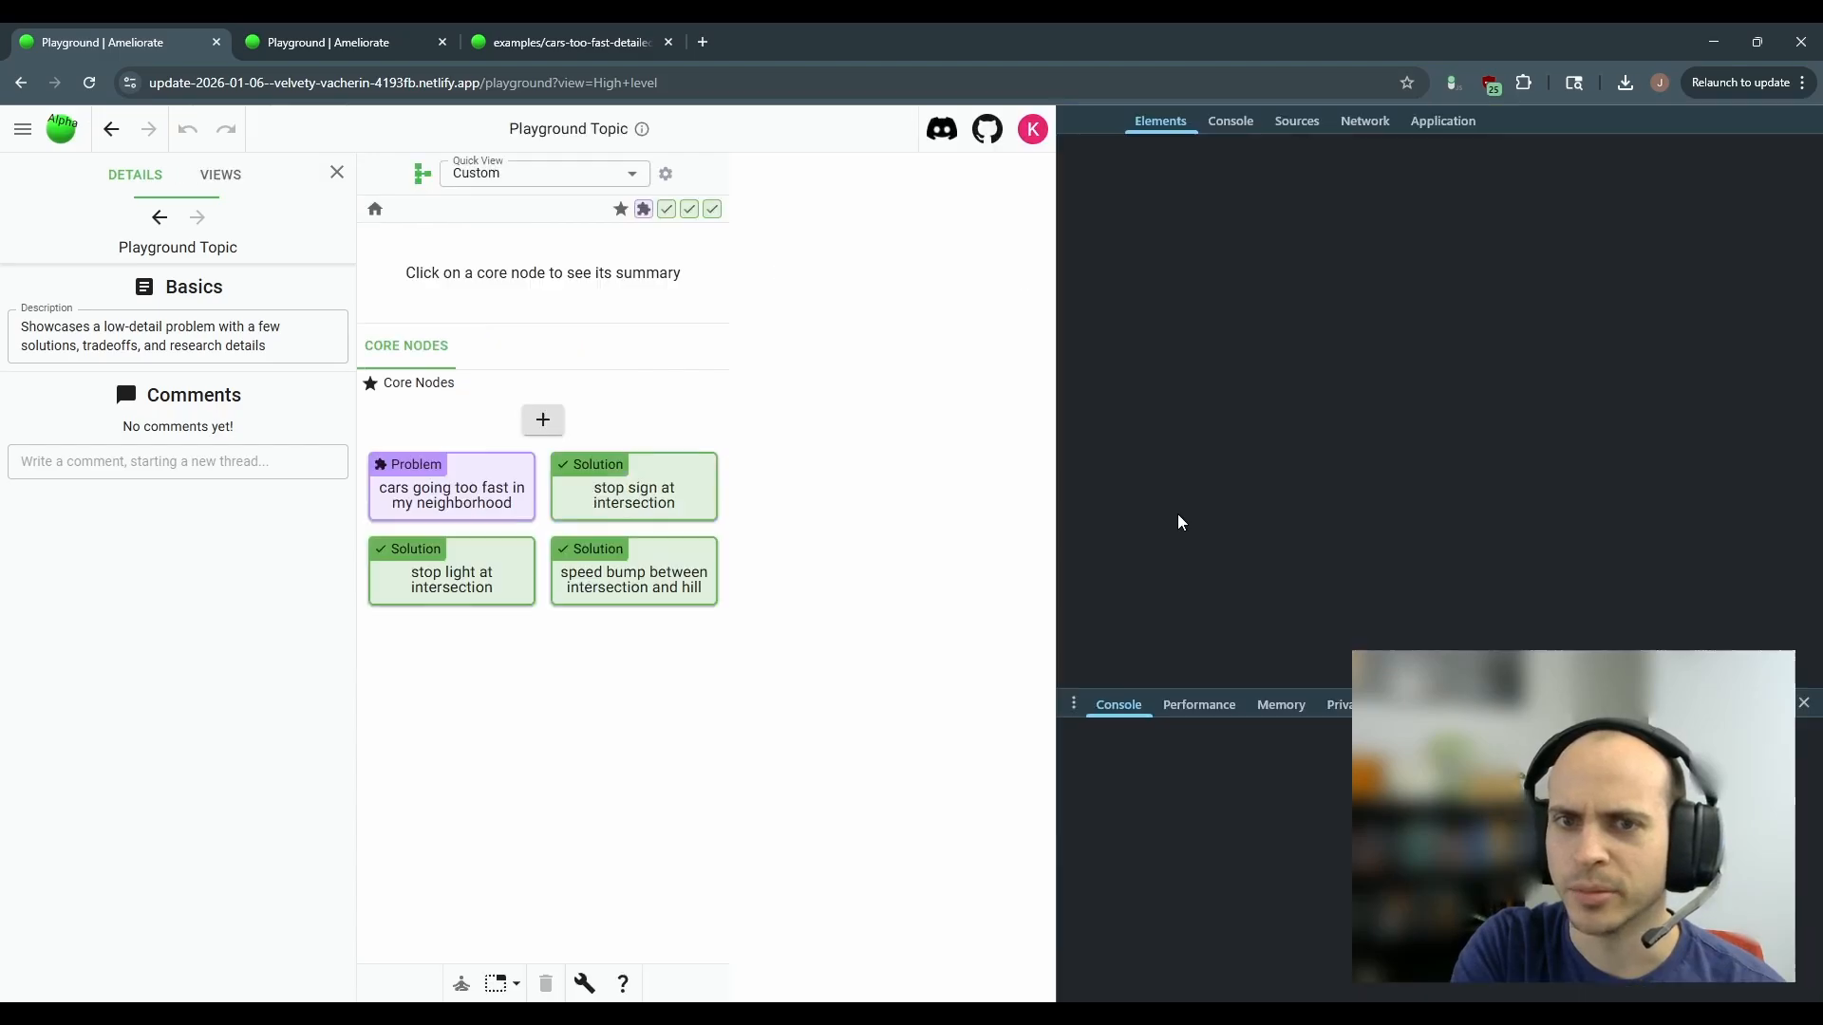
left_click(1102, 122)
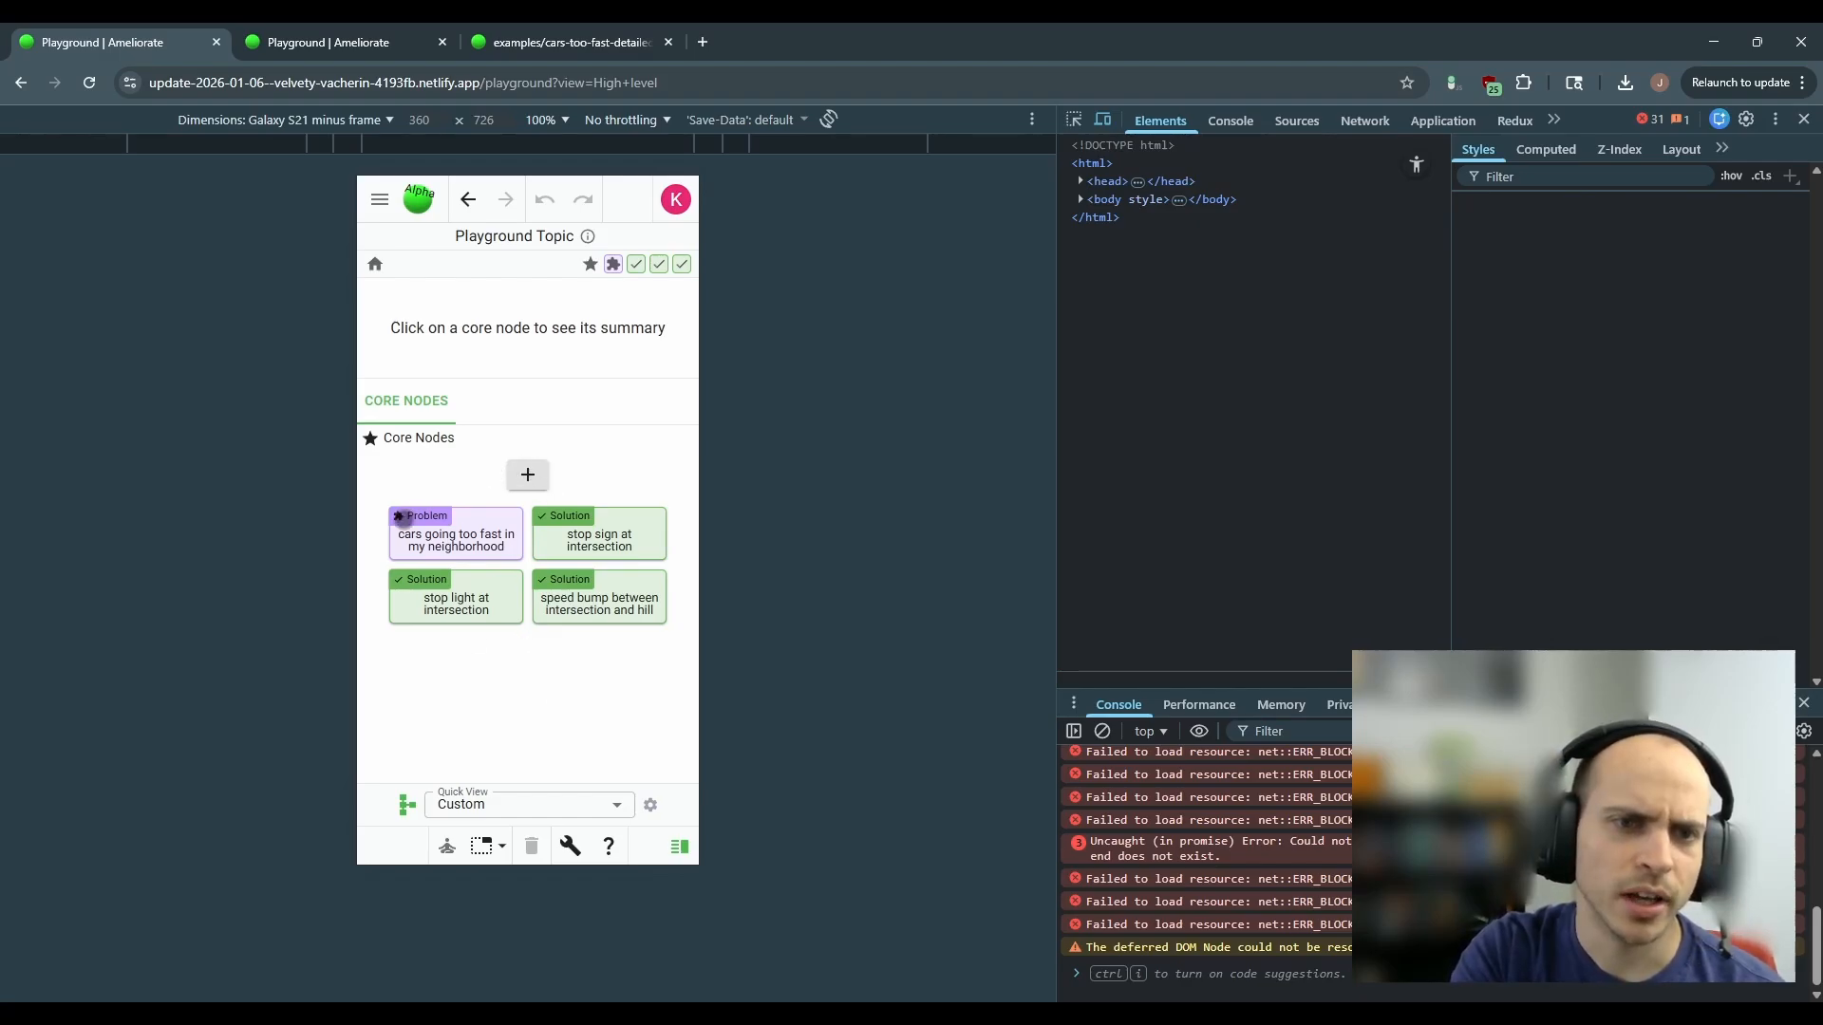
- Open the summary of the "cars going too fast in my neighborhood" problem and review its Solutions, Nuance, All and Concerns sections
left_click(408, 514)
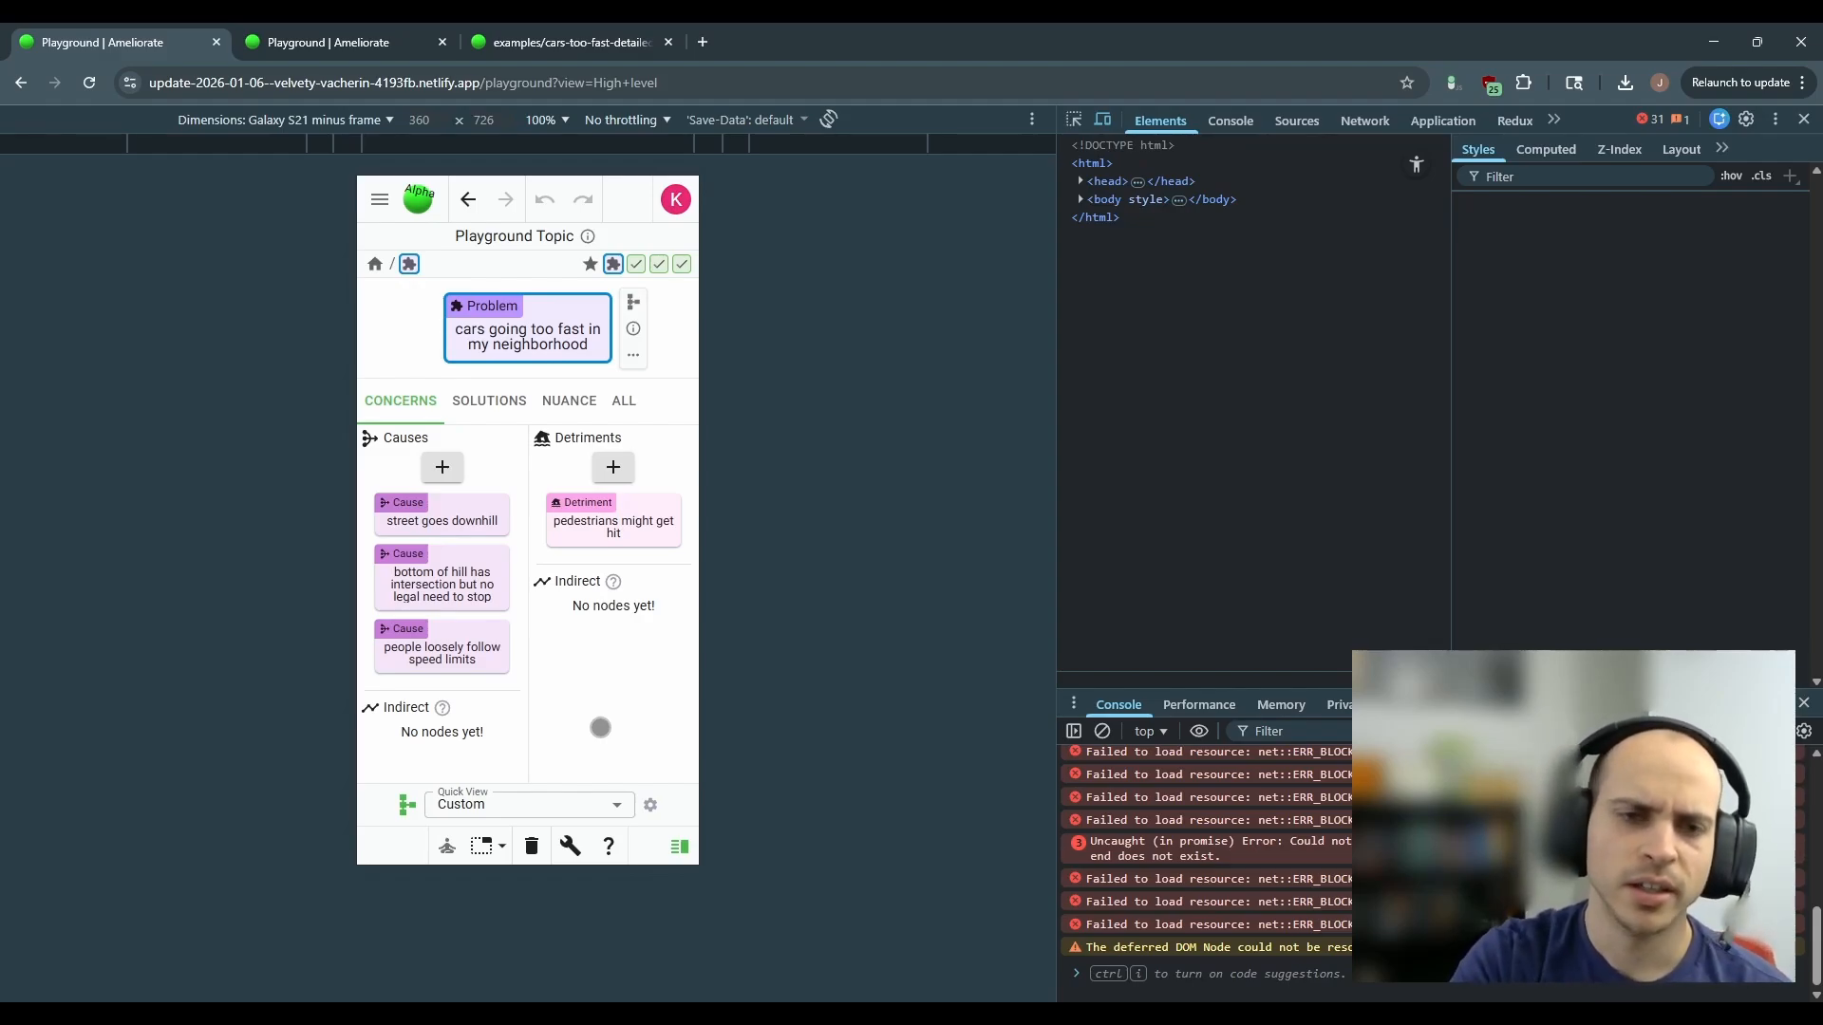
left_click(600, 729)
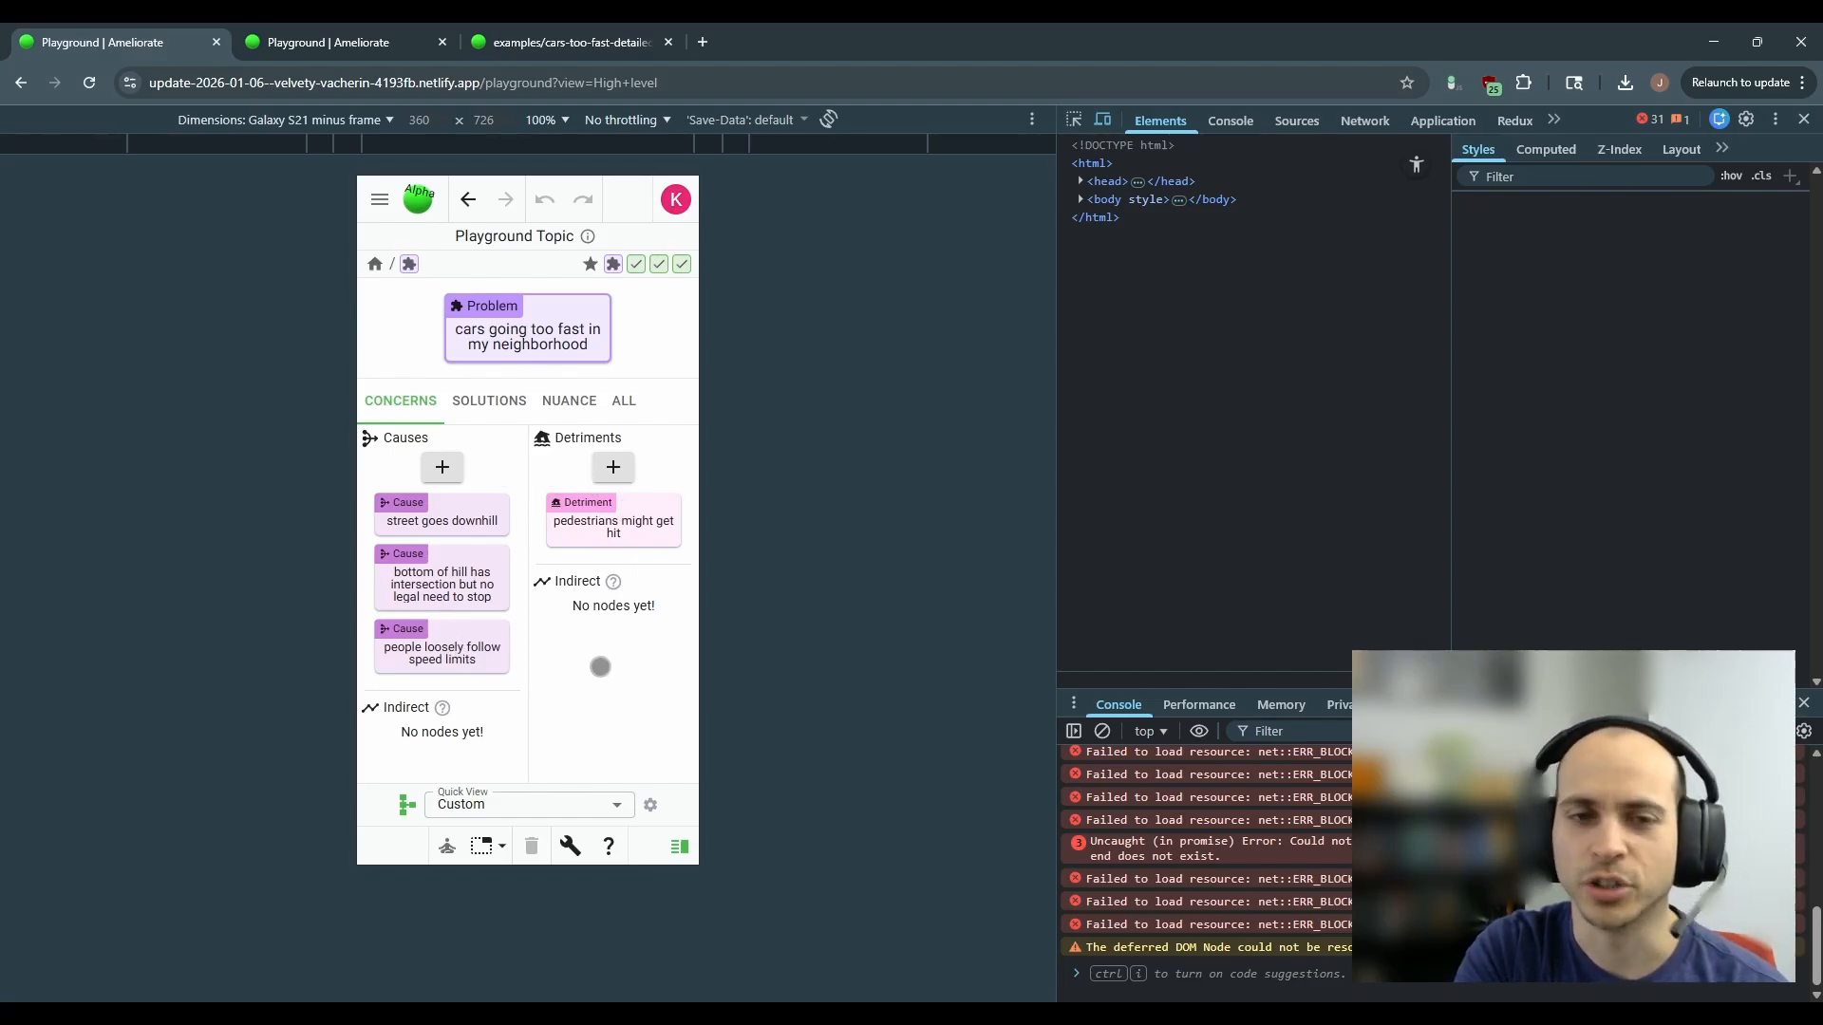
left_click(498, 403)
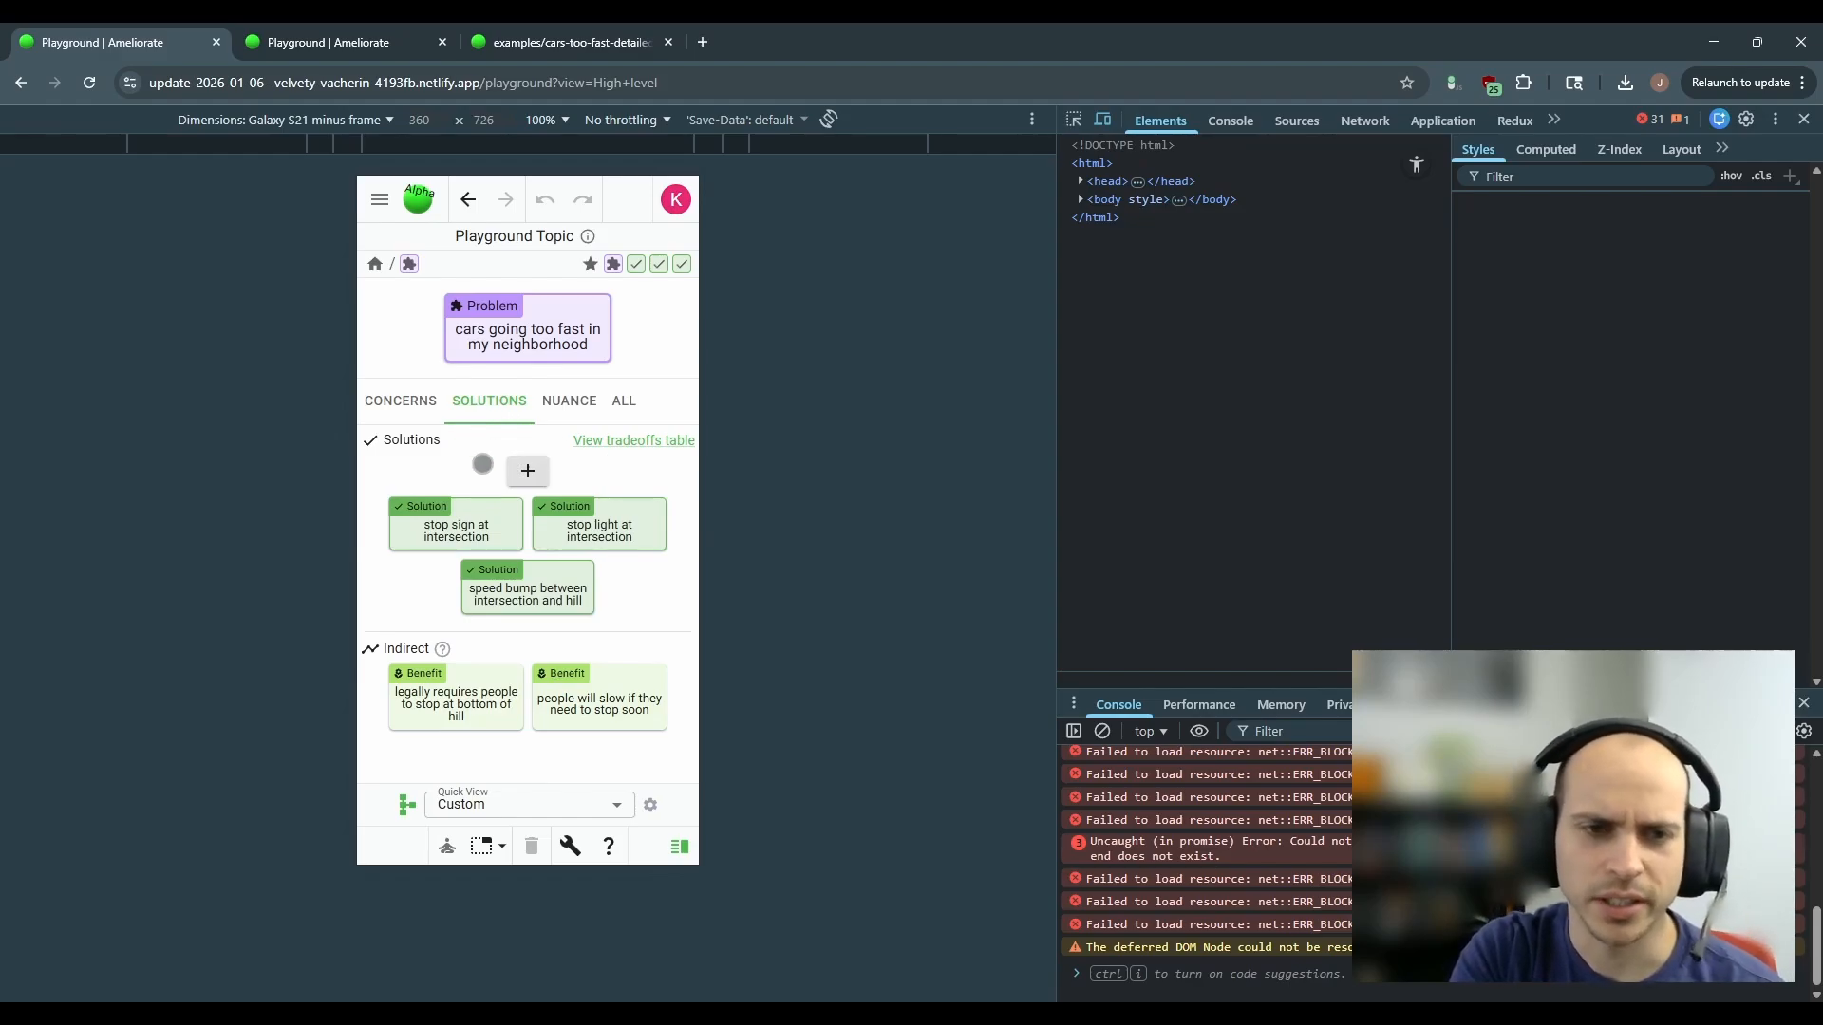
left_click(568, 406)
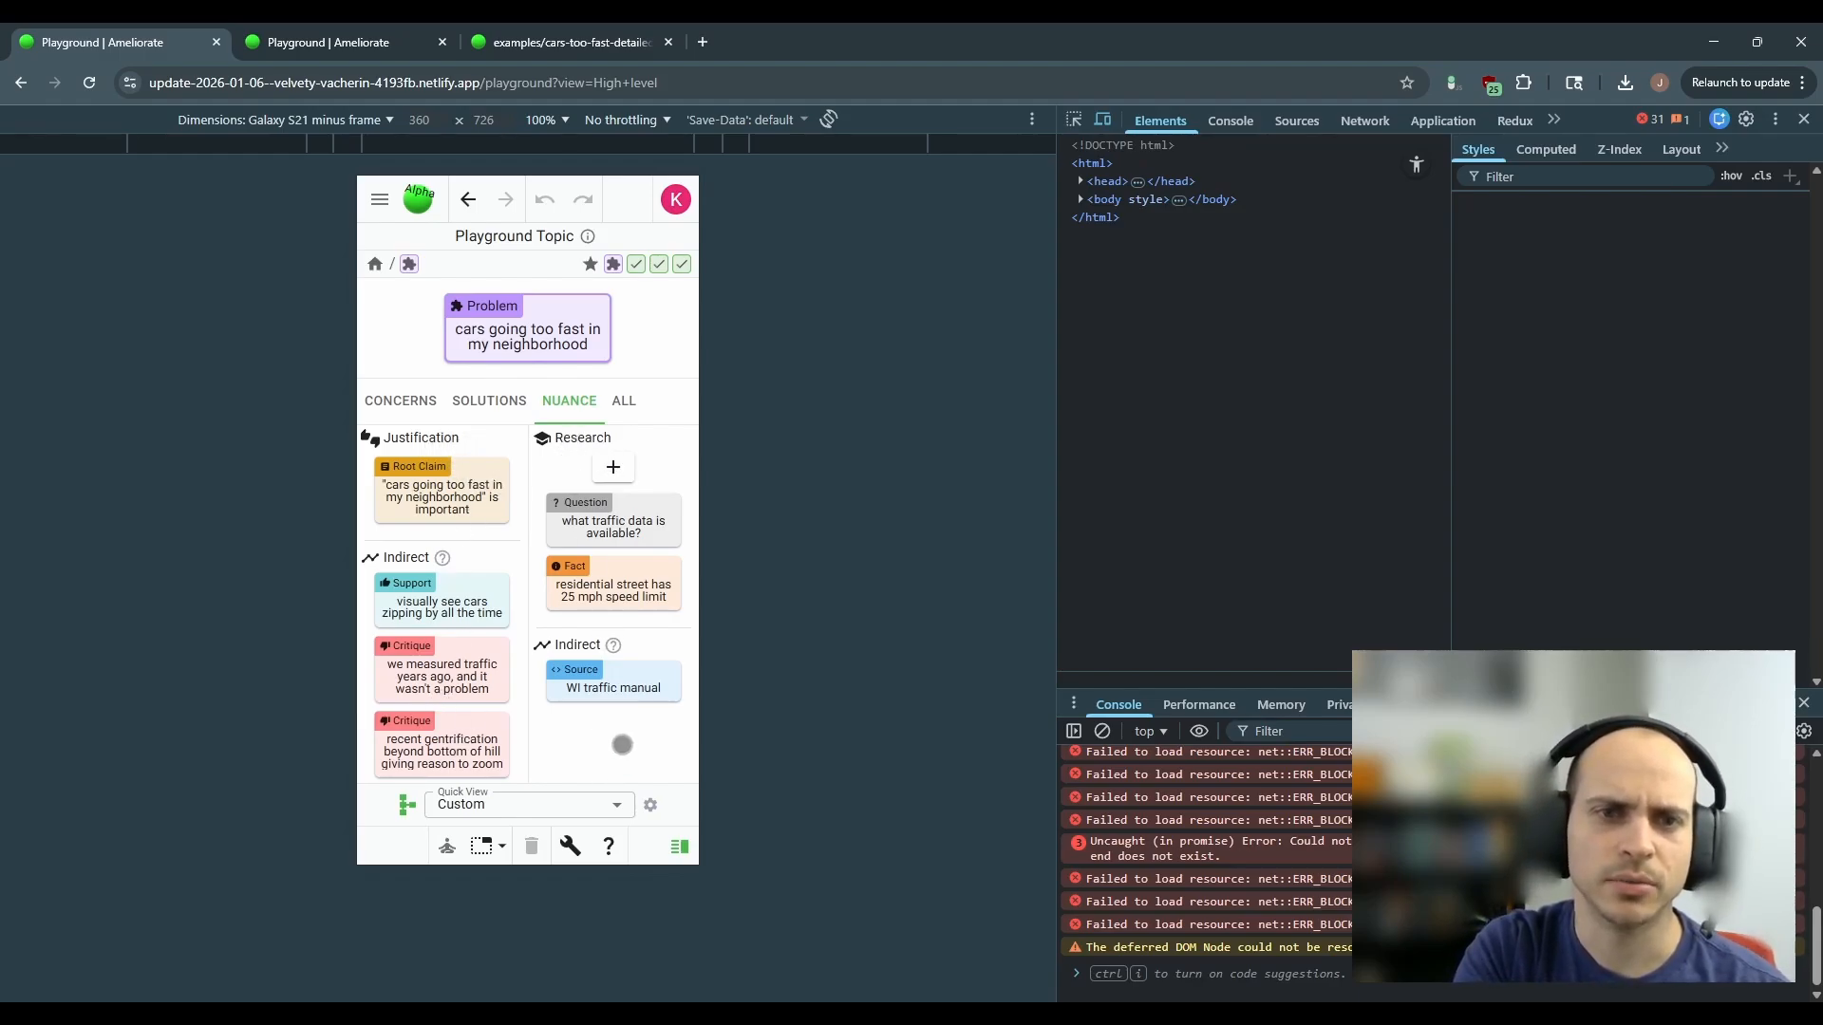
left_click(622, 408)
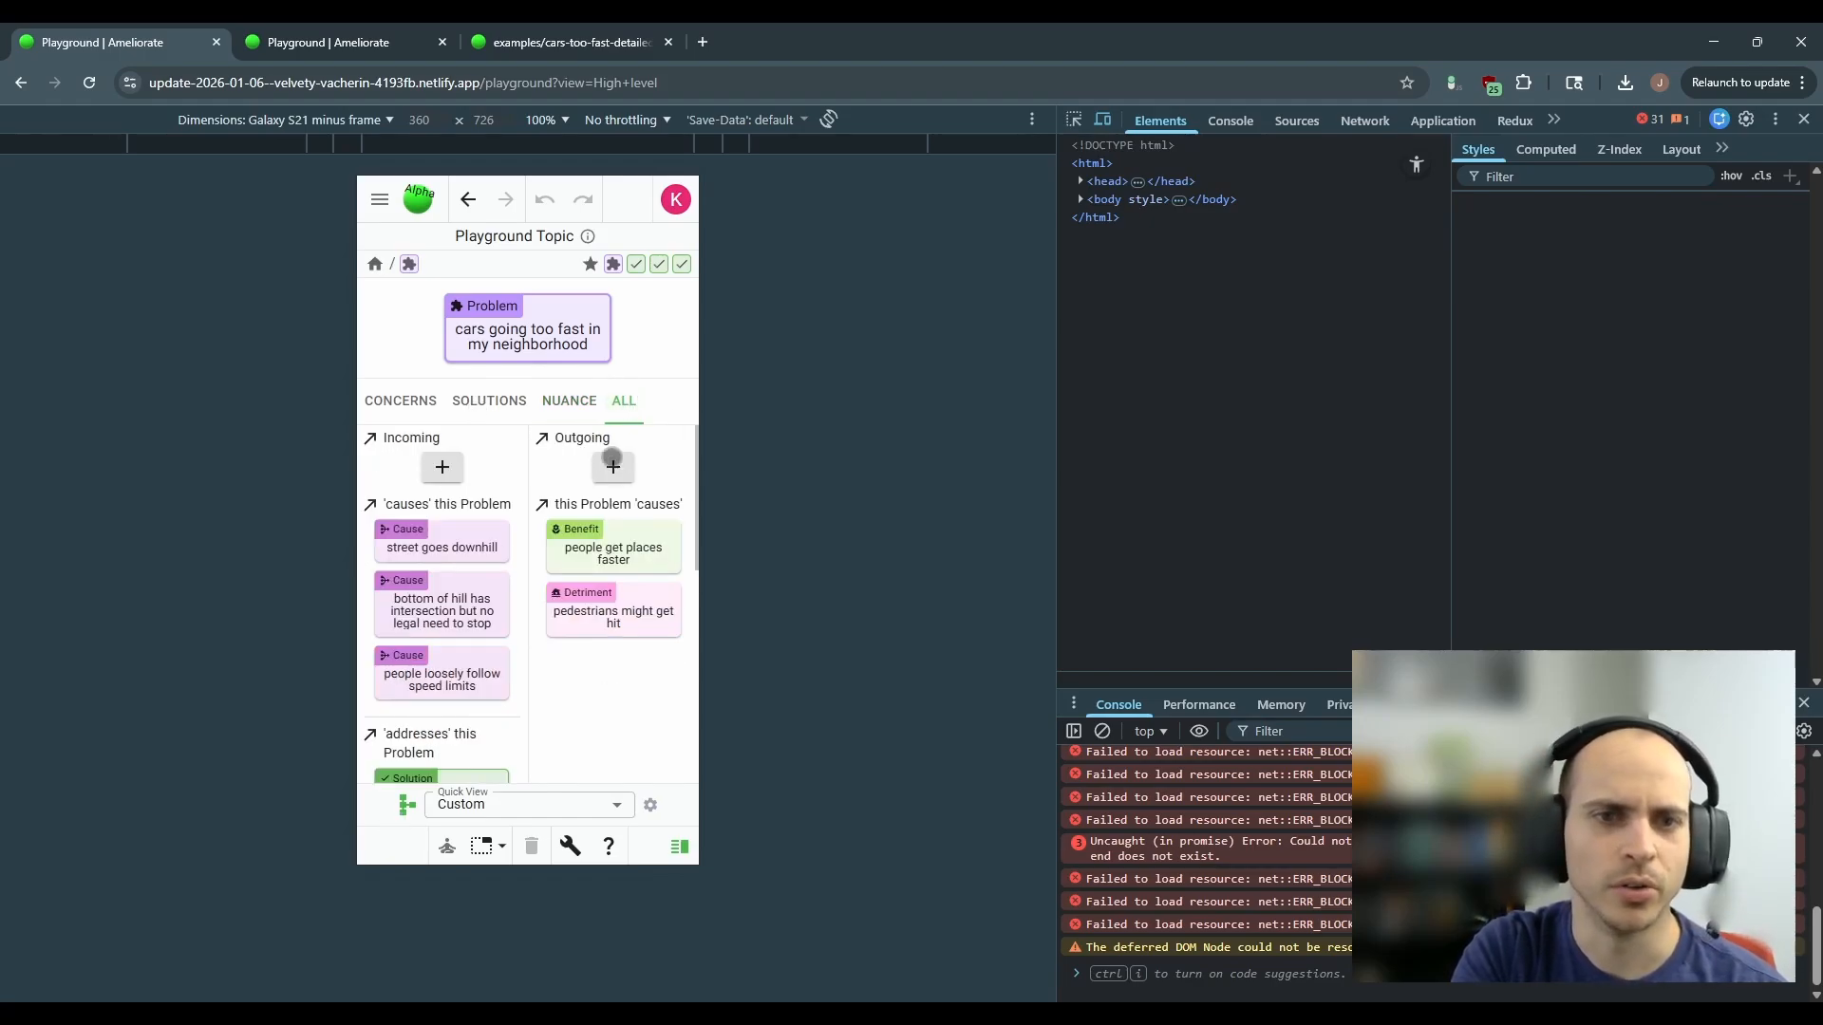
left_click(409, 411)
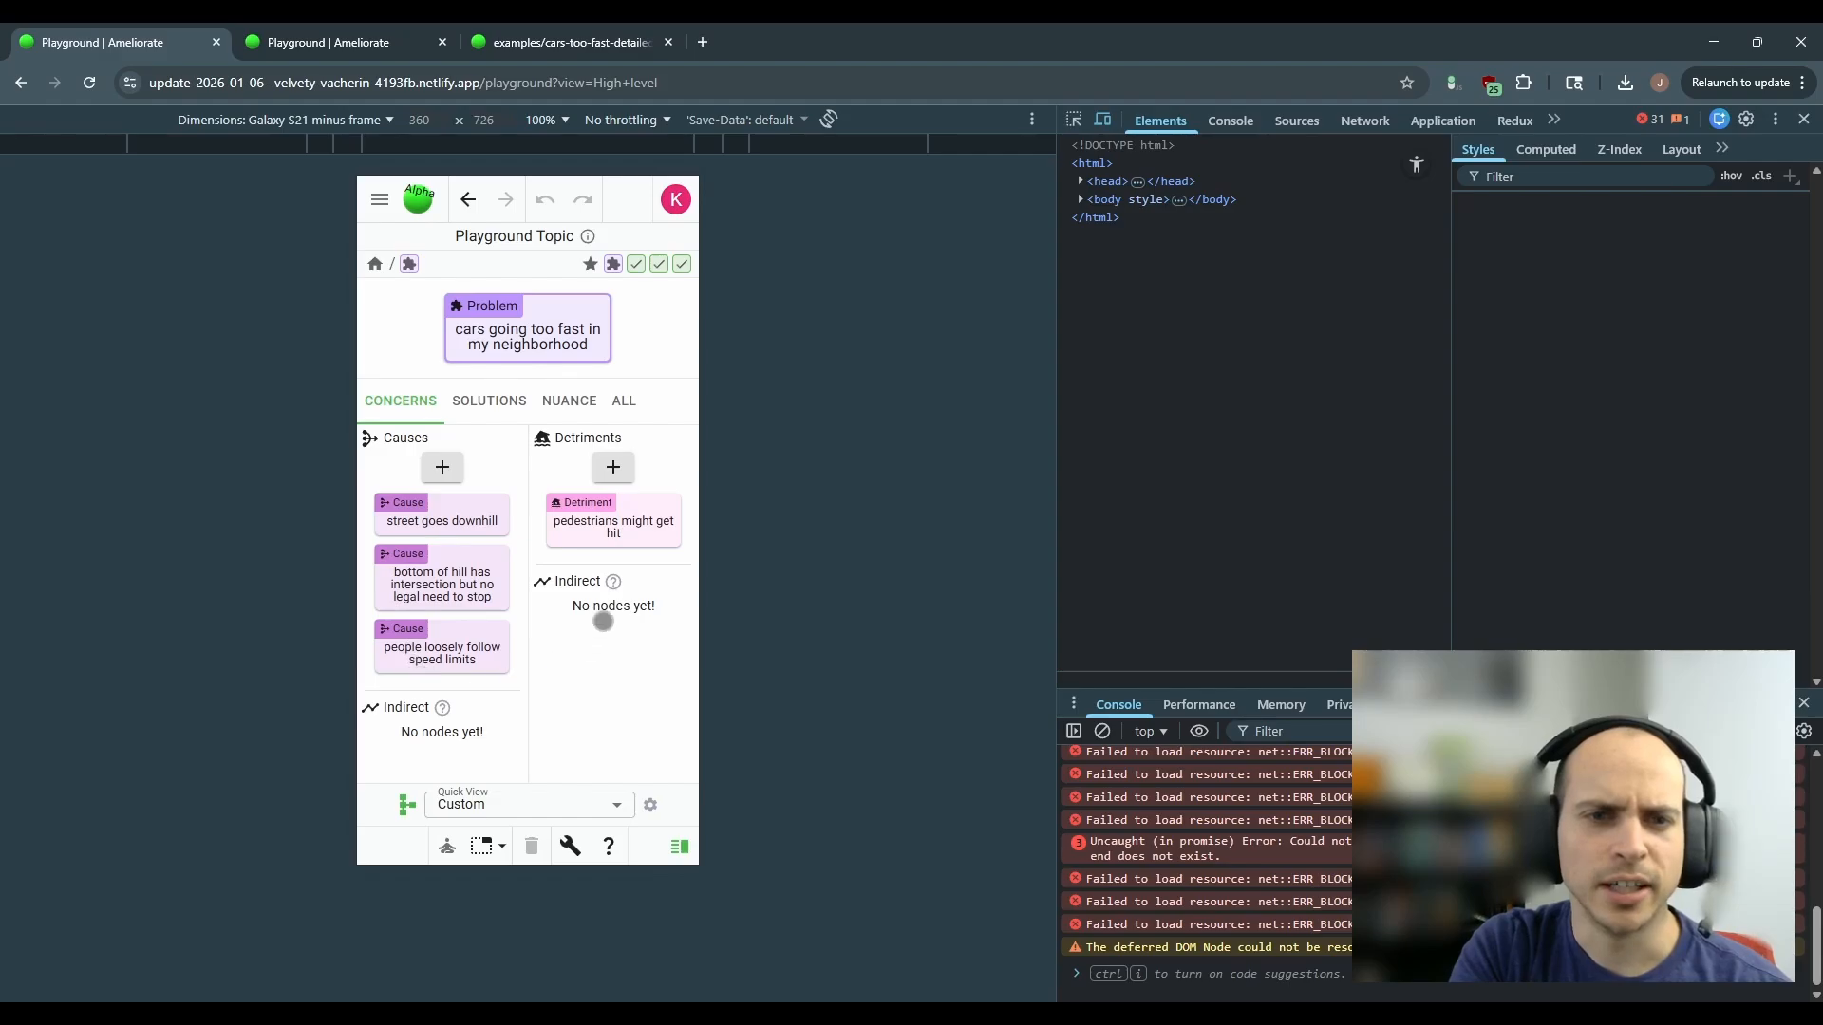
- View the summary of the "street goes downhill" cause, follow its effect to the problem, and return to the core nodes overview
left_click(389, 499)
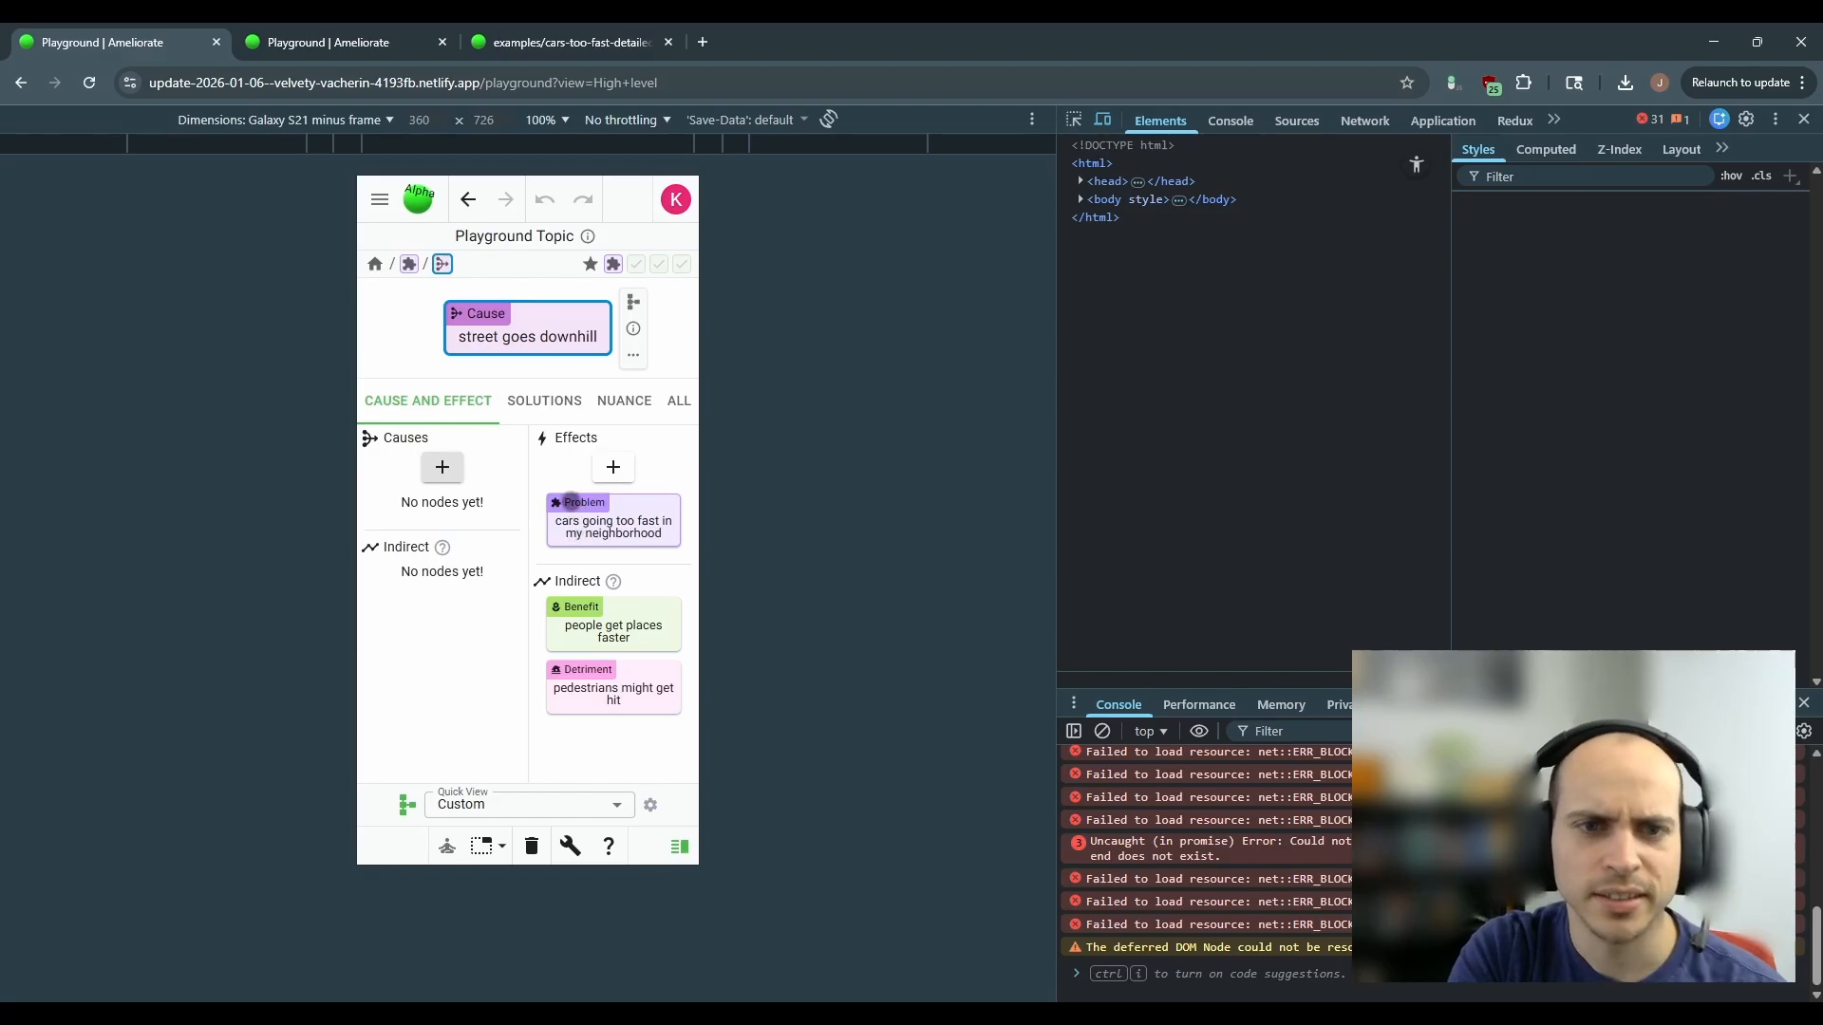
left_click(564, 500)
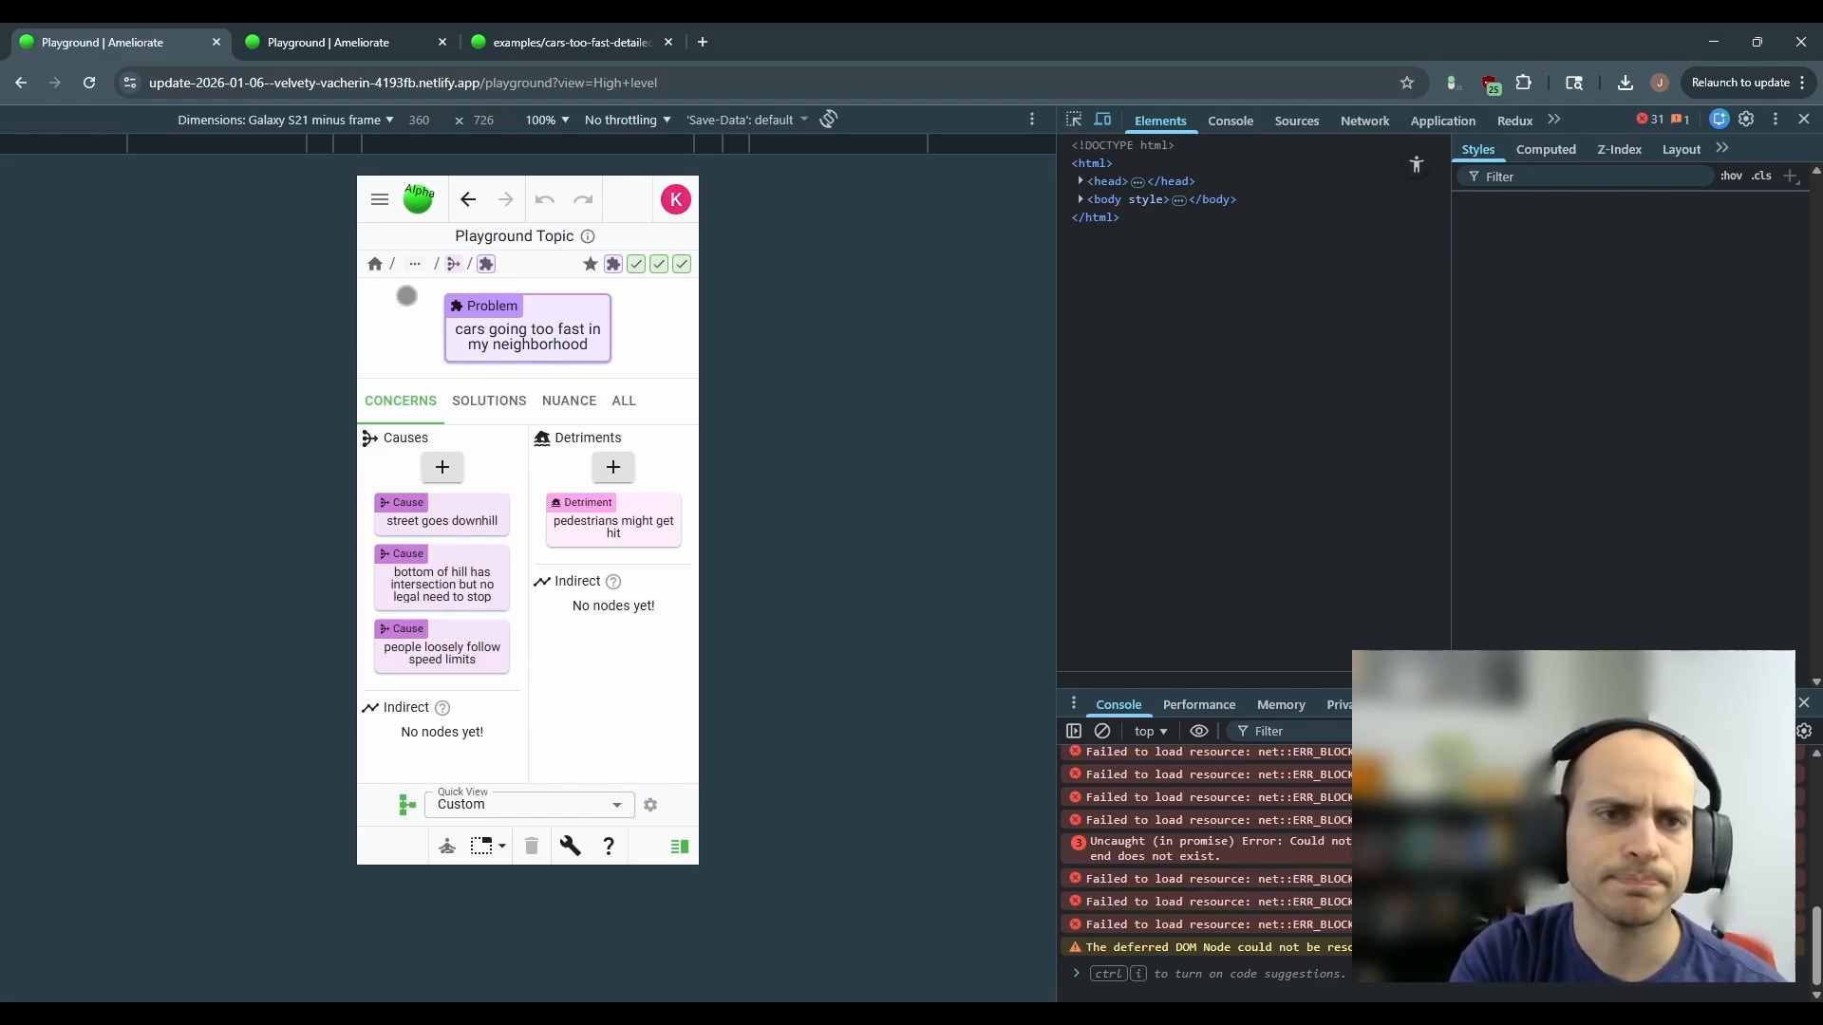
left_click(377, 264)
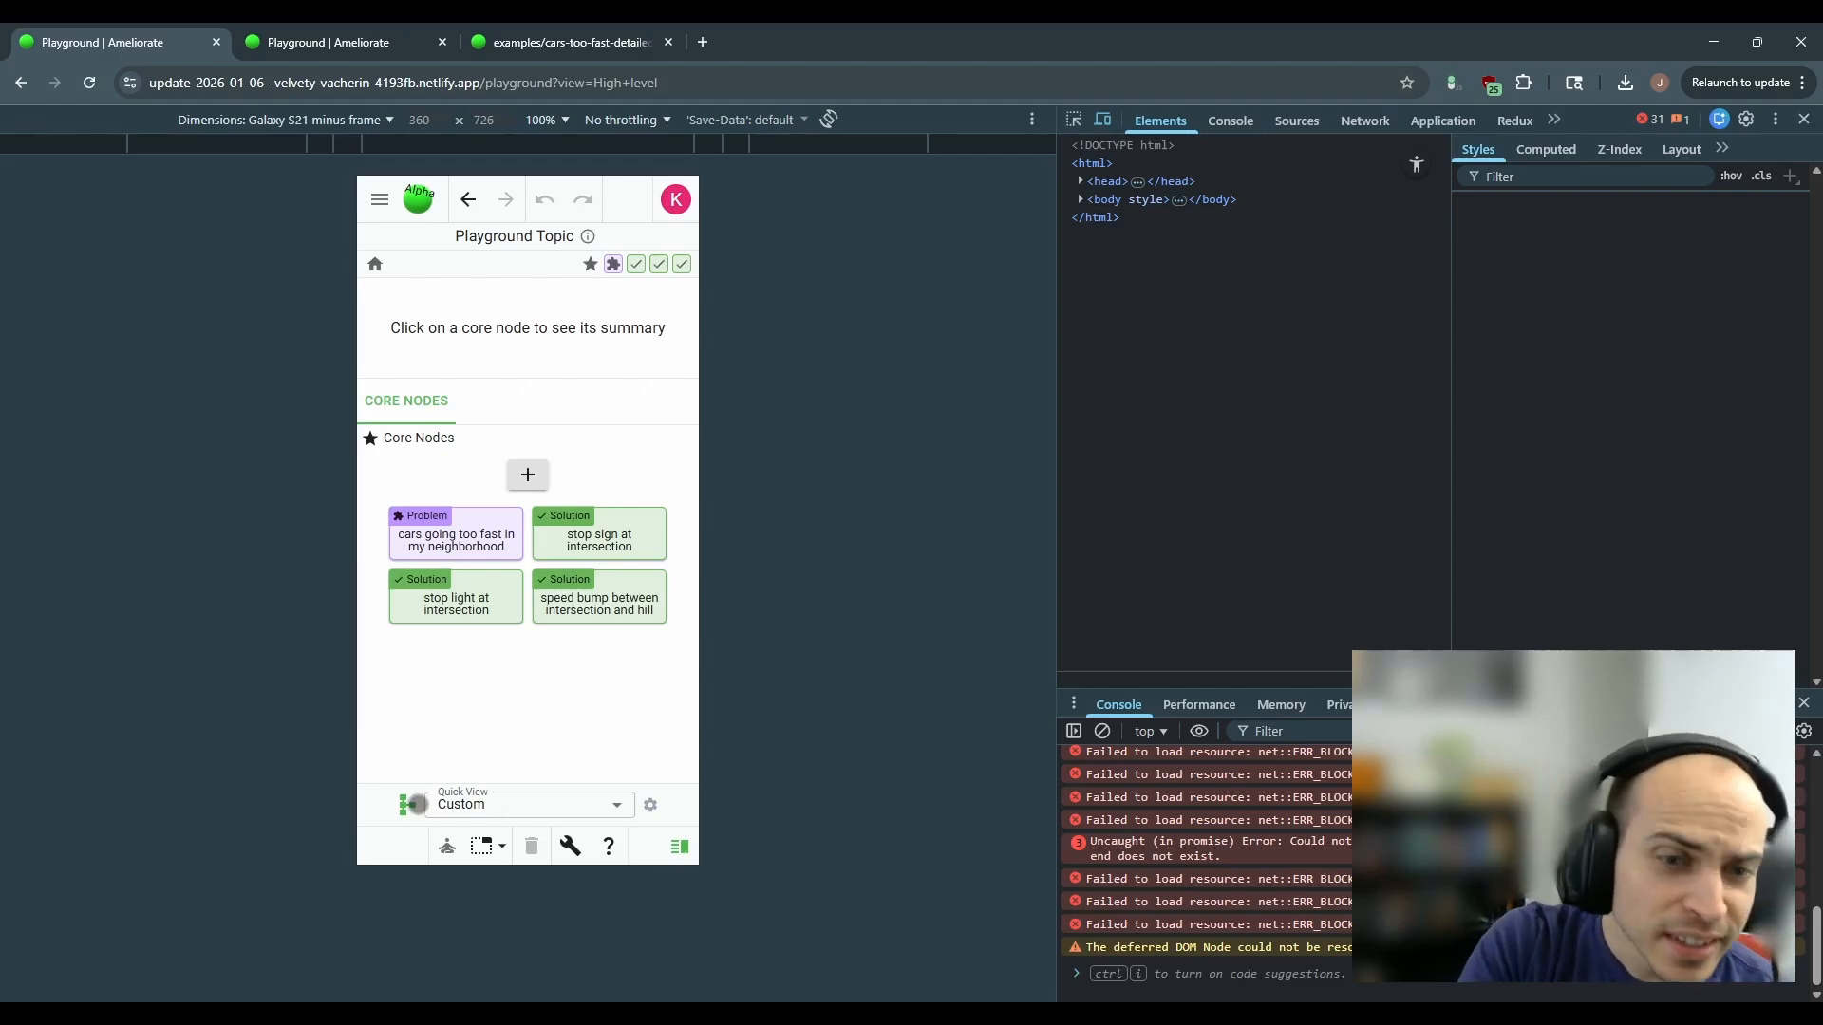
- Switch the topic from the summary to the diagram and leave the phone-sized preview
left_click(408, 805)
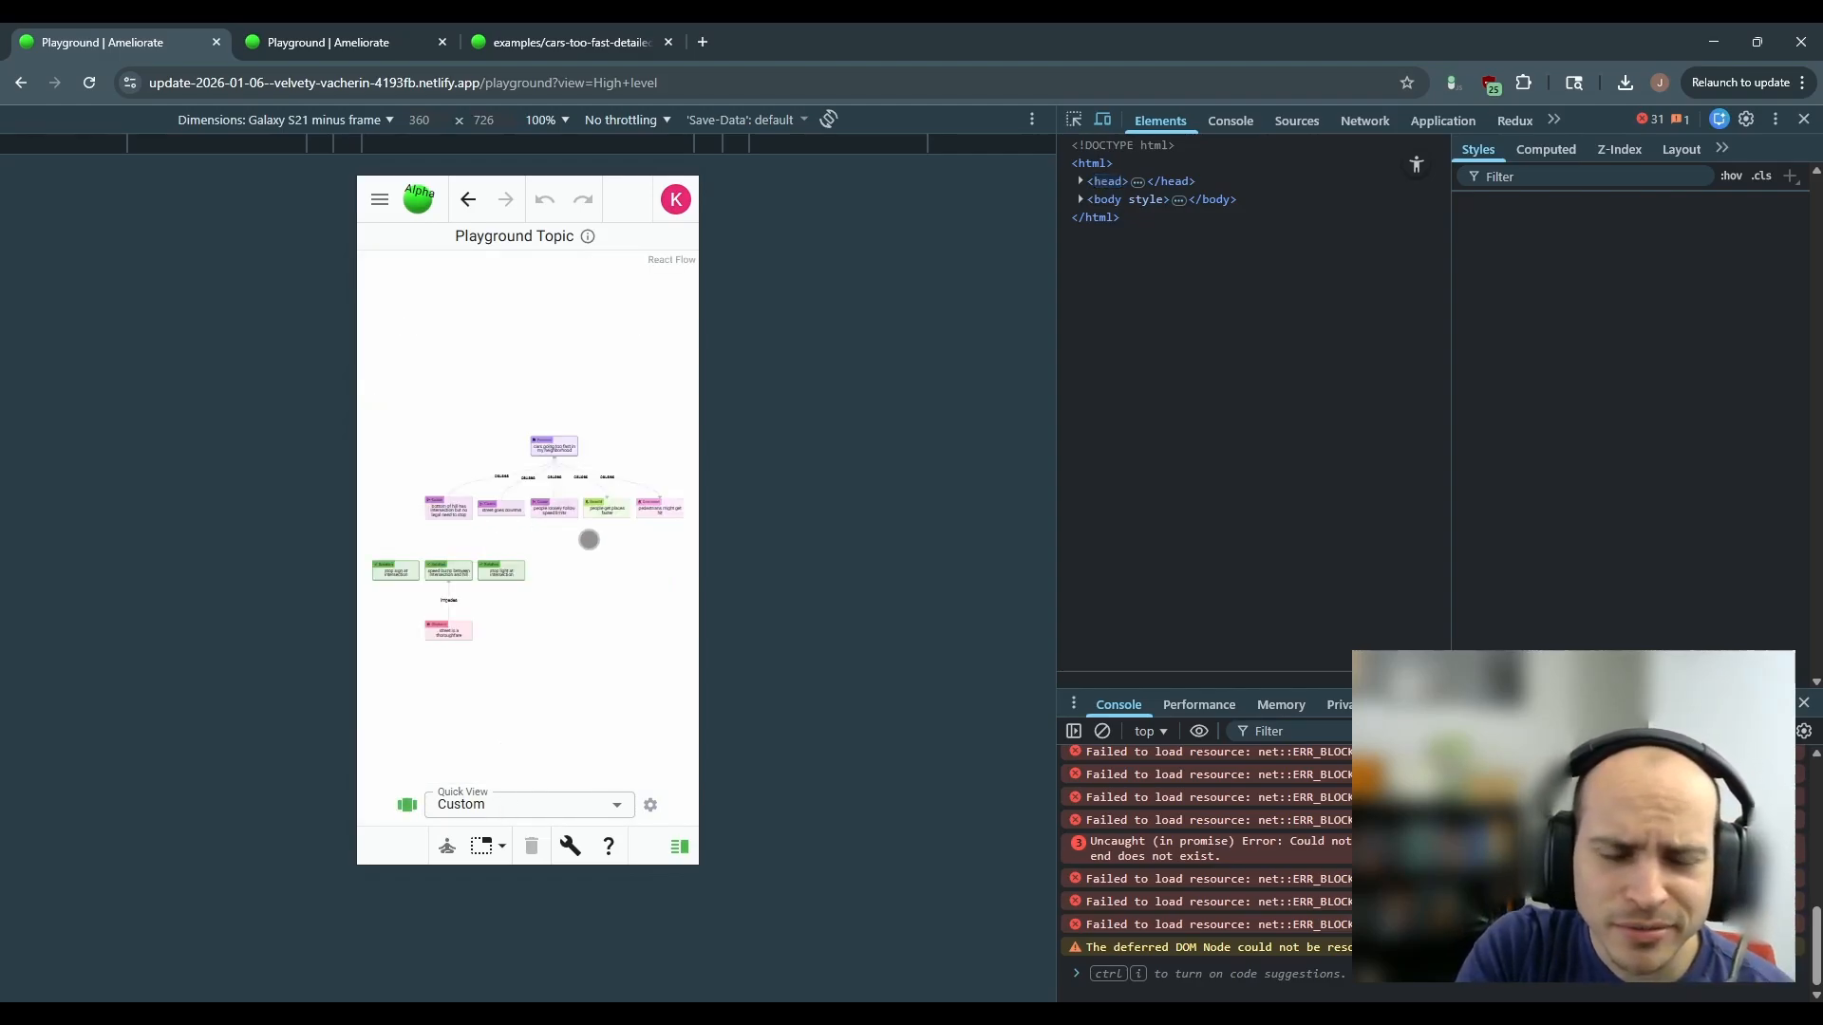
key("F12")
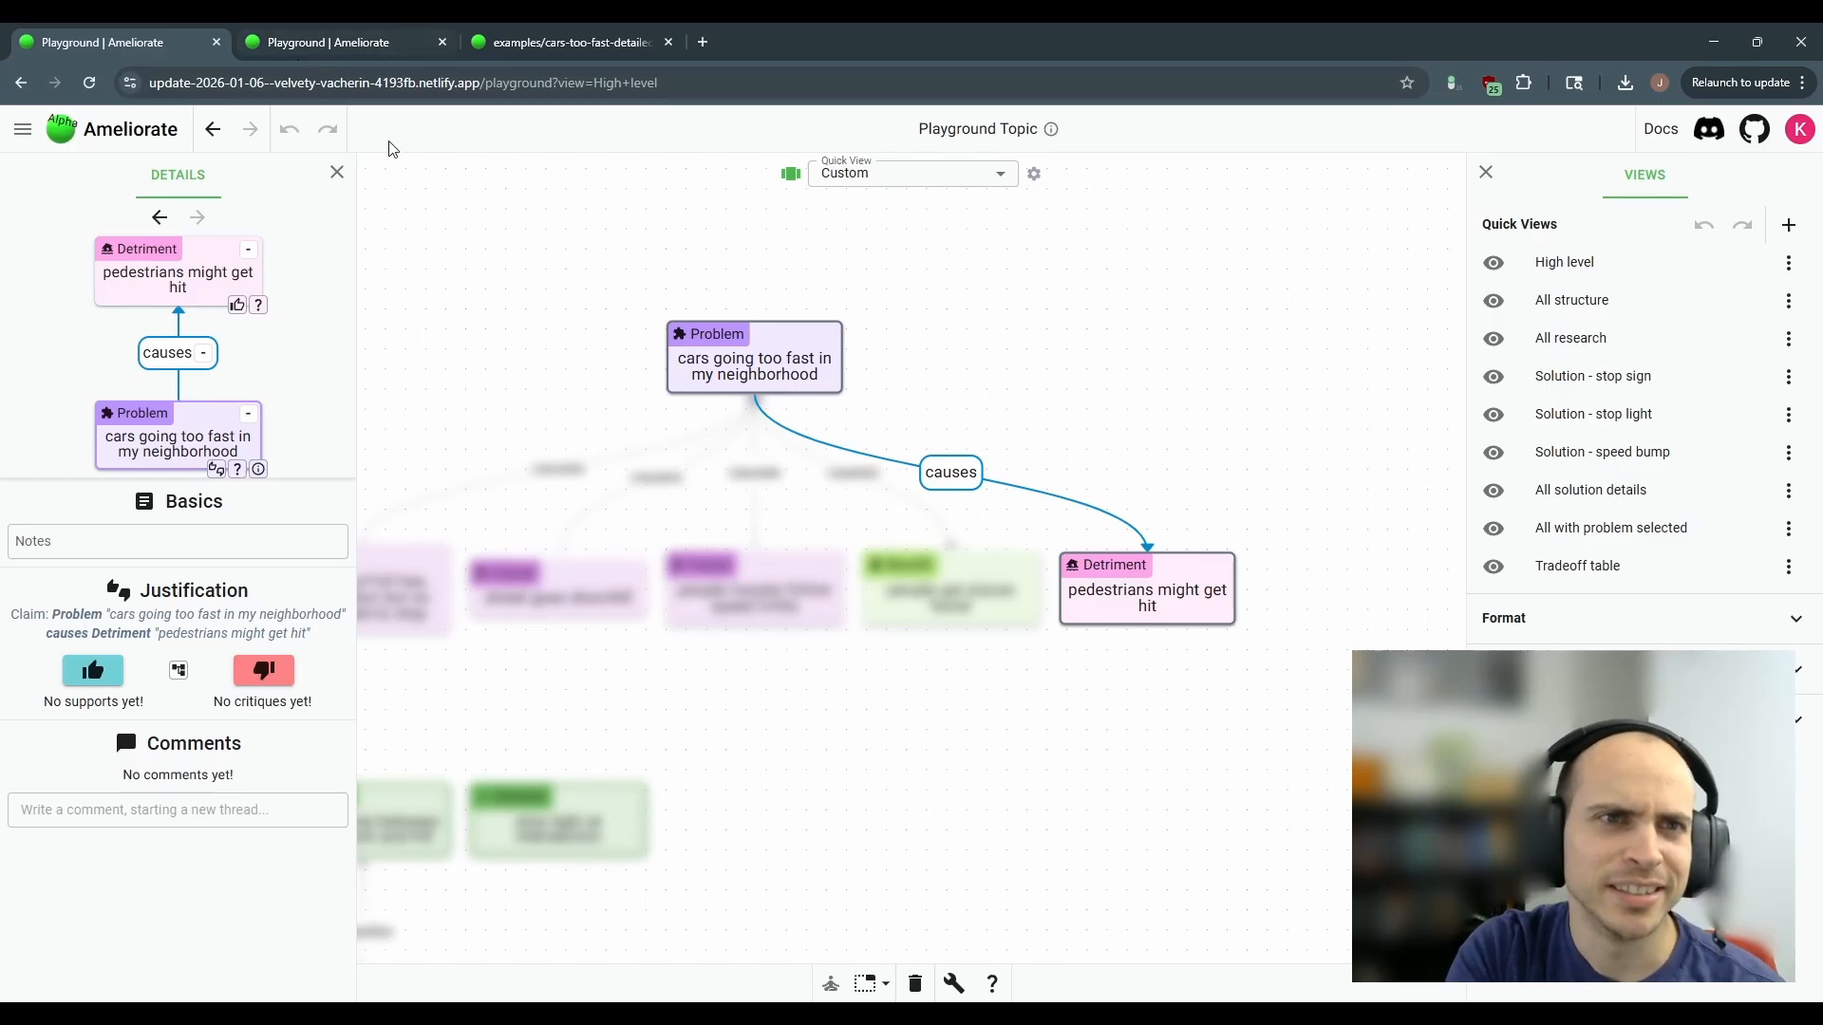
- In the older playground version, inspect the "created by" relation of the "pedestrians might get hit" detriment and a "causes" relation, leaving nothing selected
left_click(308, 46)
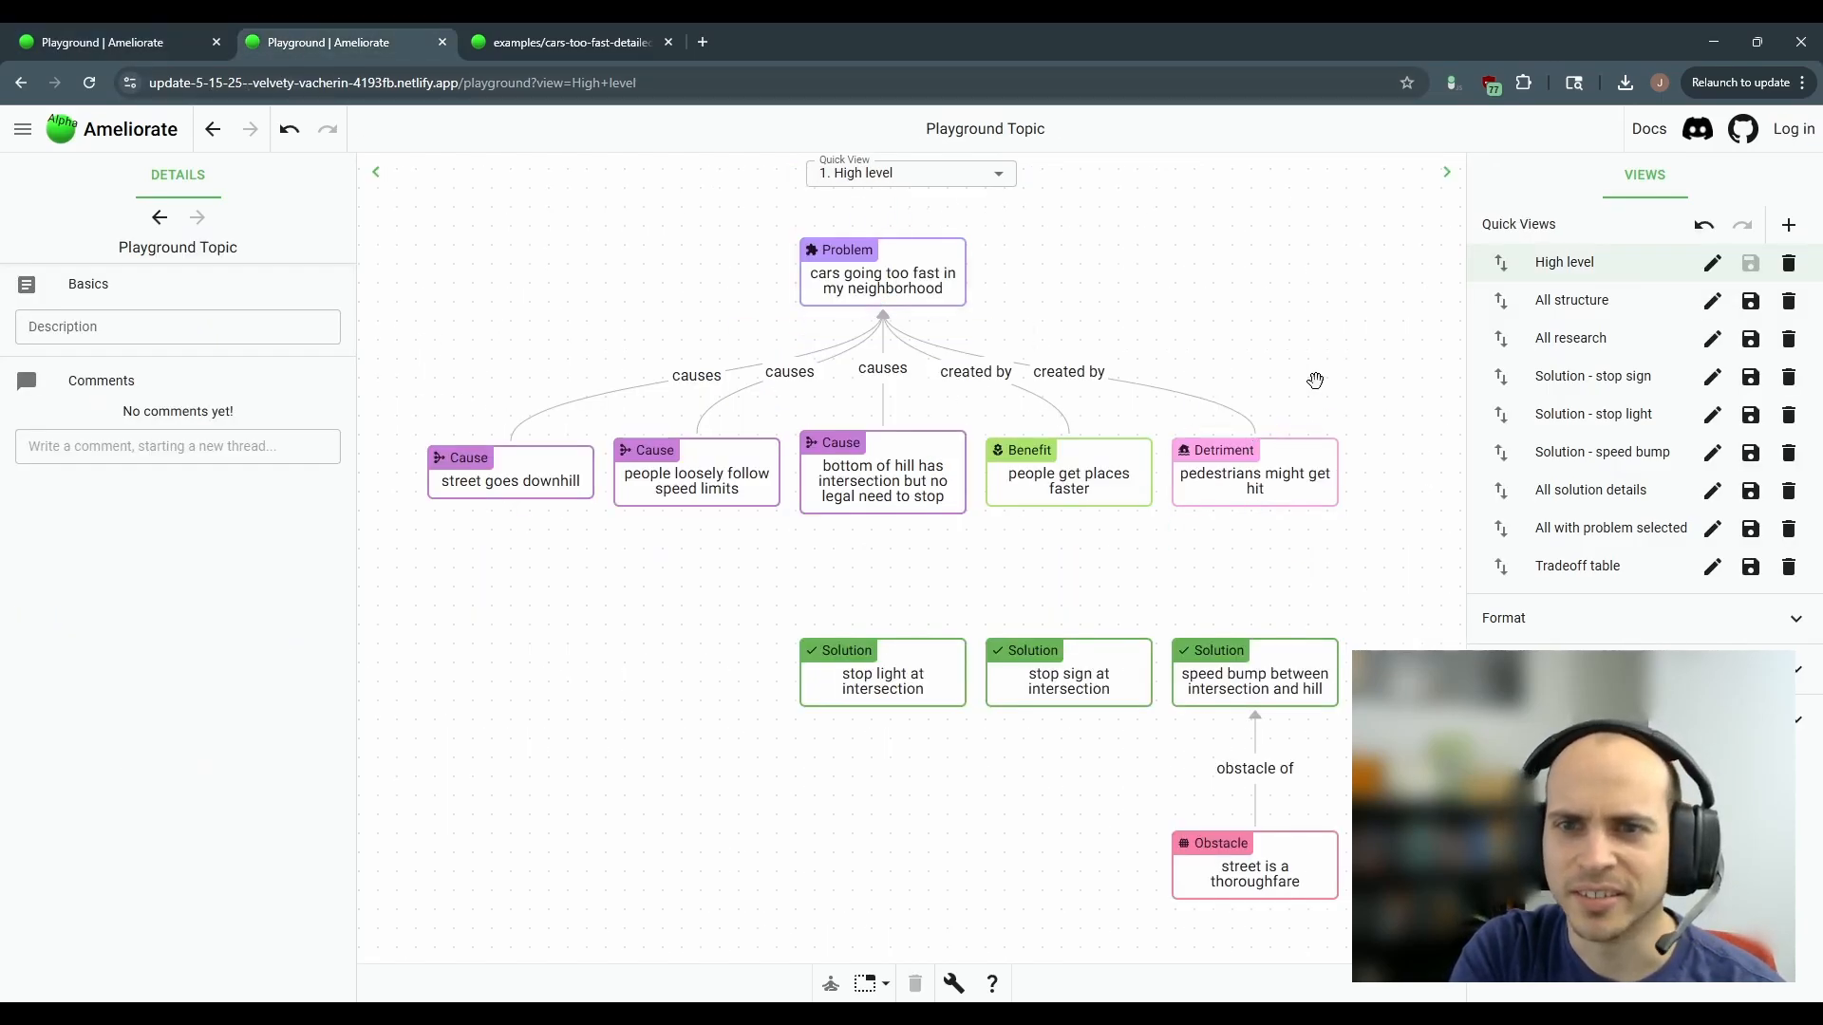
mouse_move(1135, 457)
scroll(1145, 395, "up", 2)
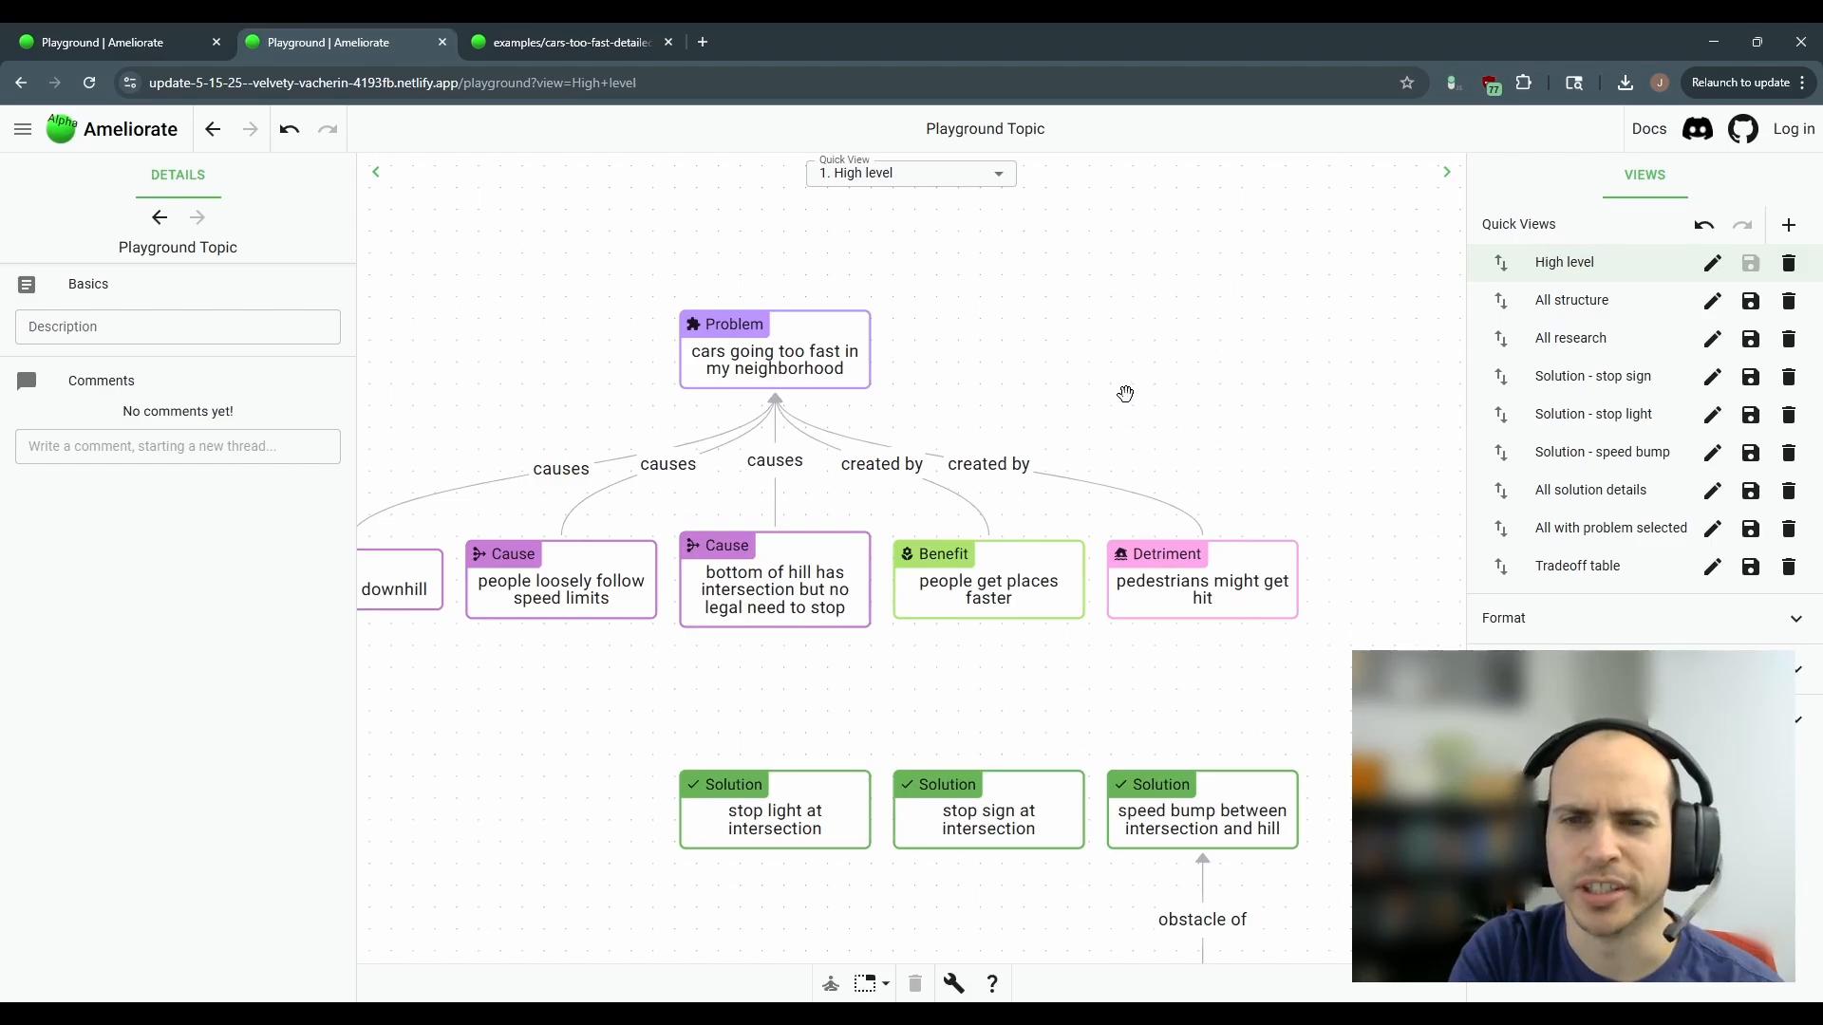
left_click(961, 483)
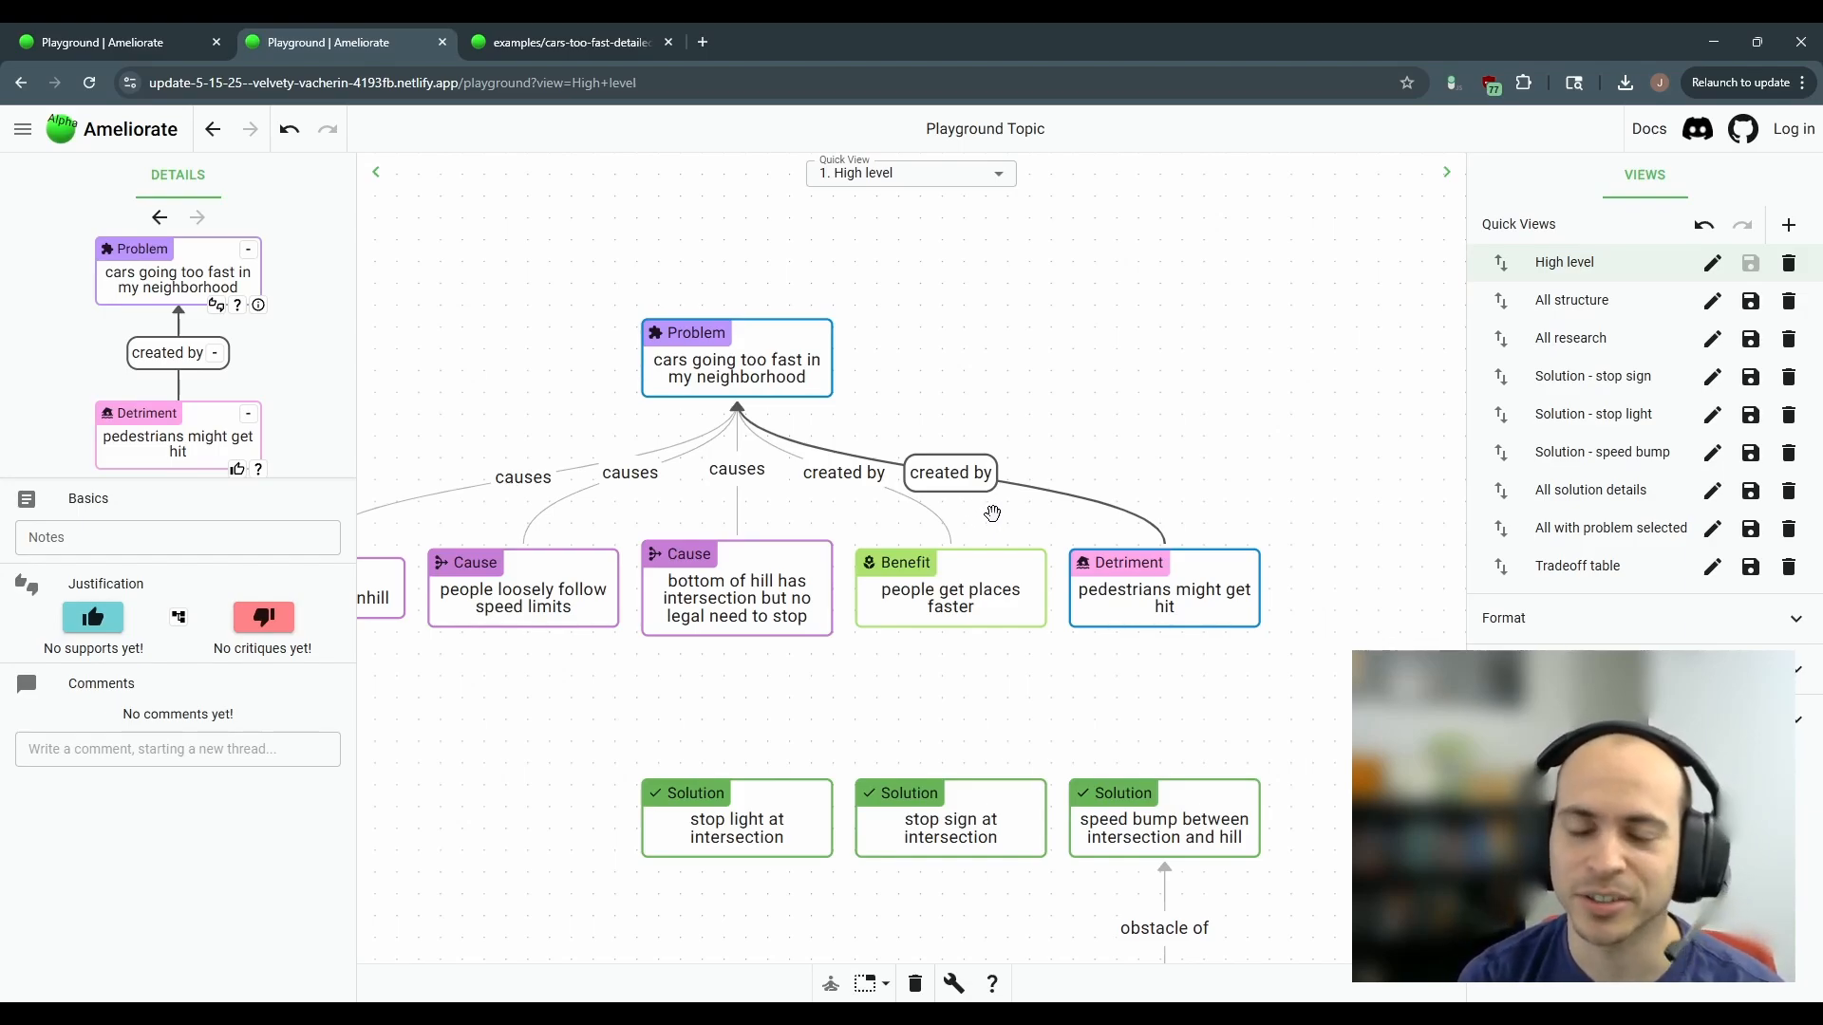
mouse_move(788, 400)
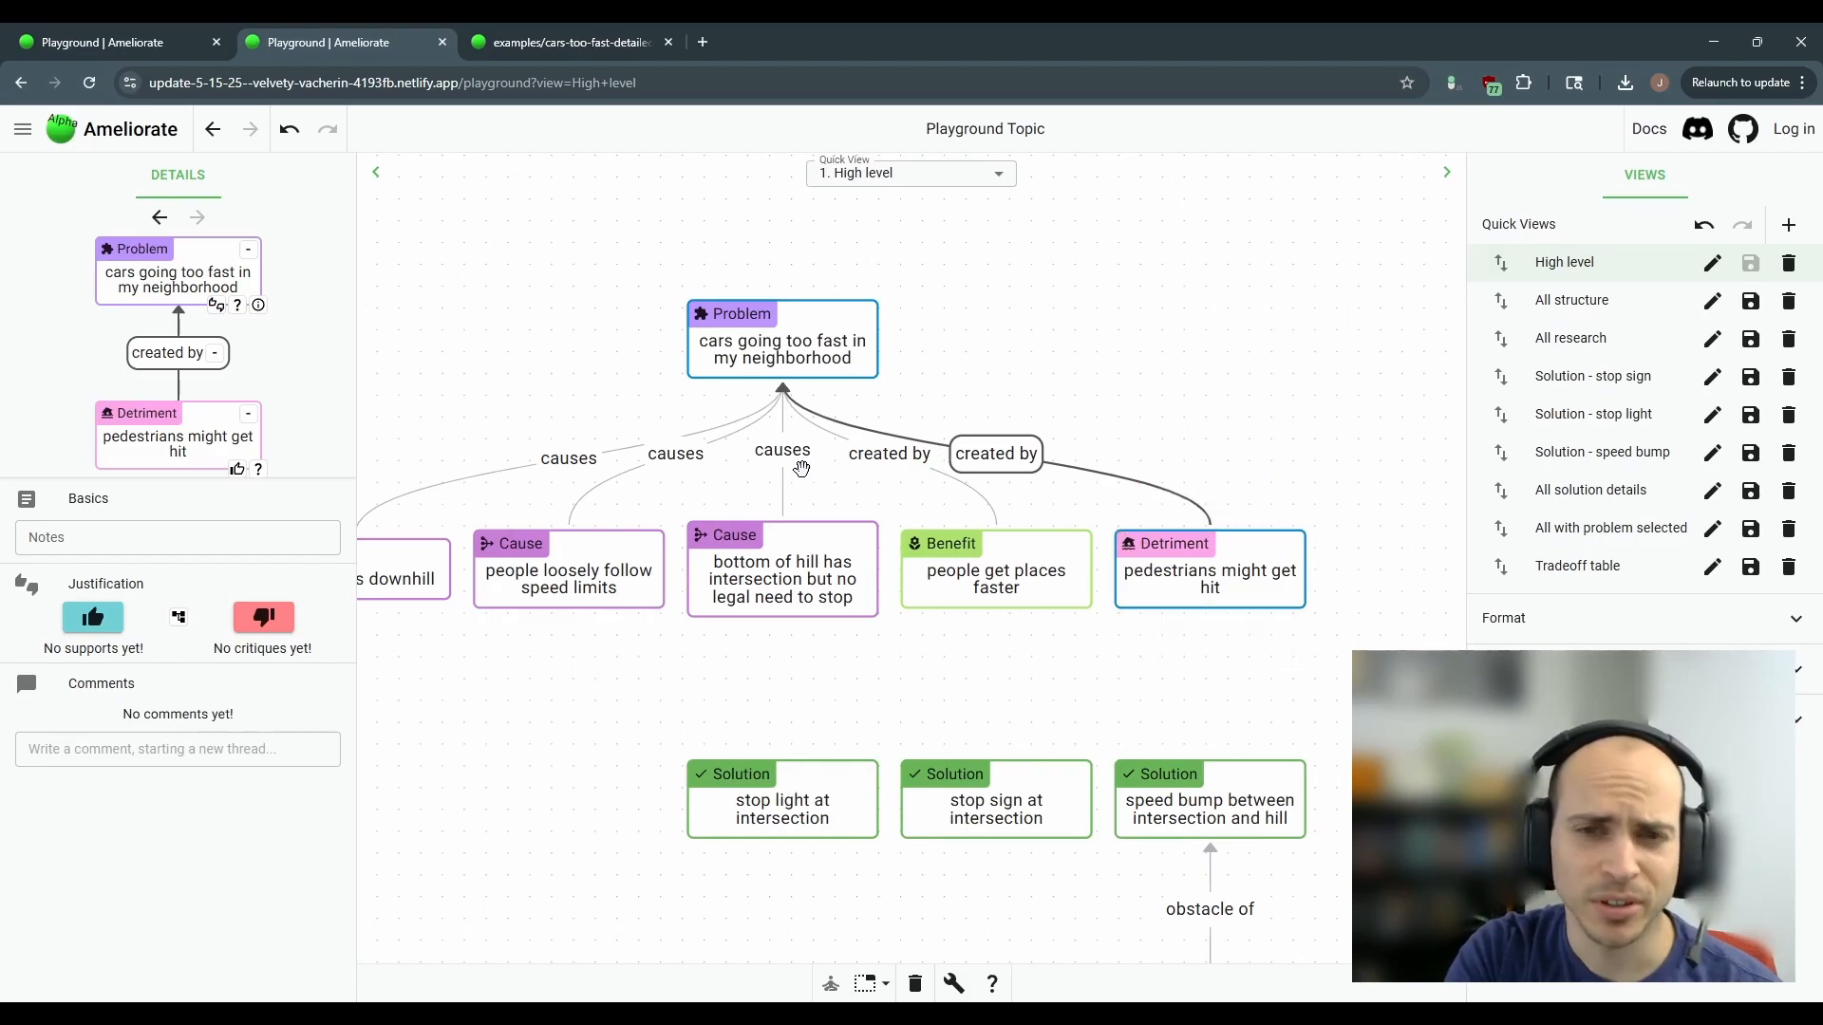
left_click(784, 456)
left_click(1011, 380)
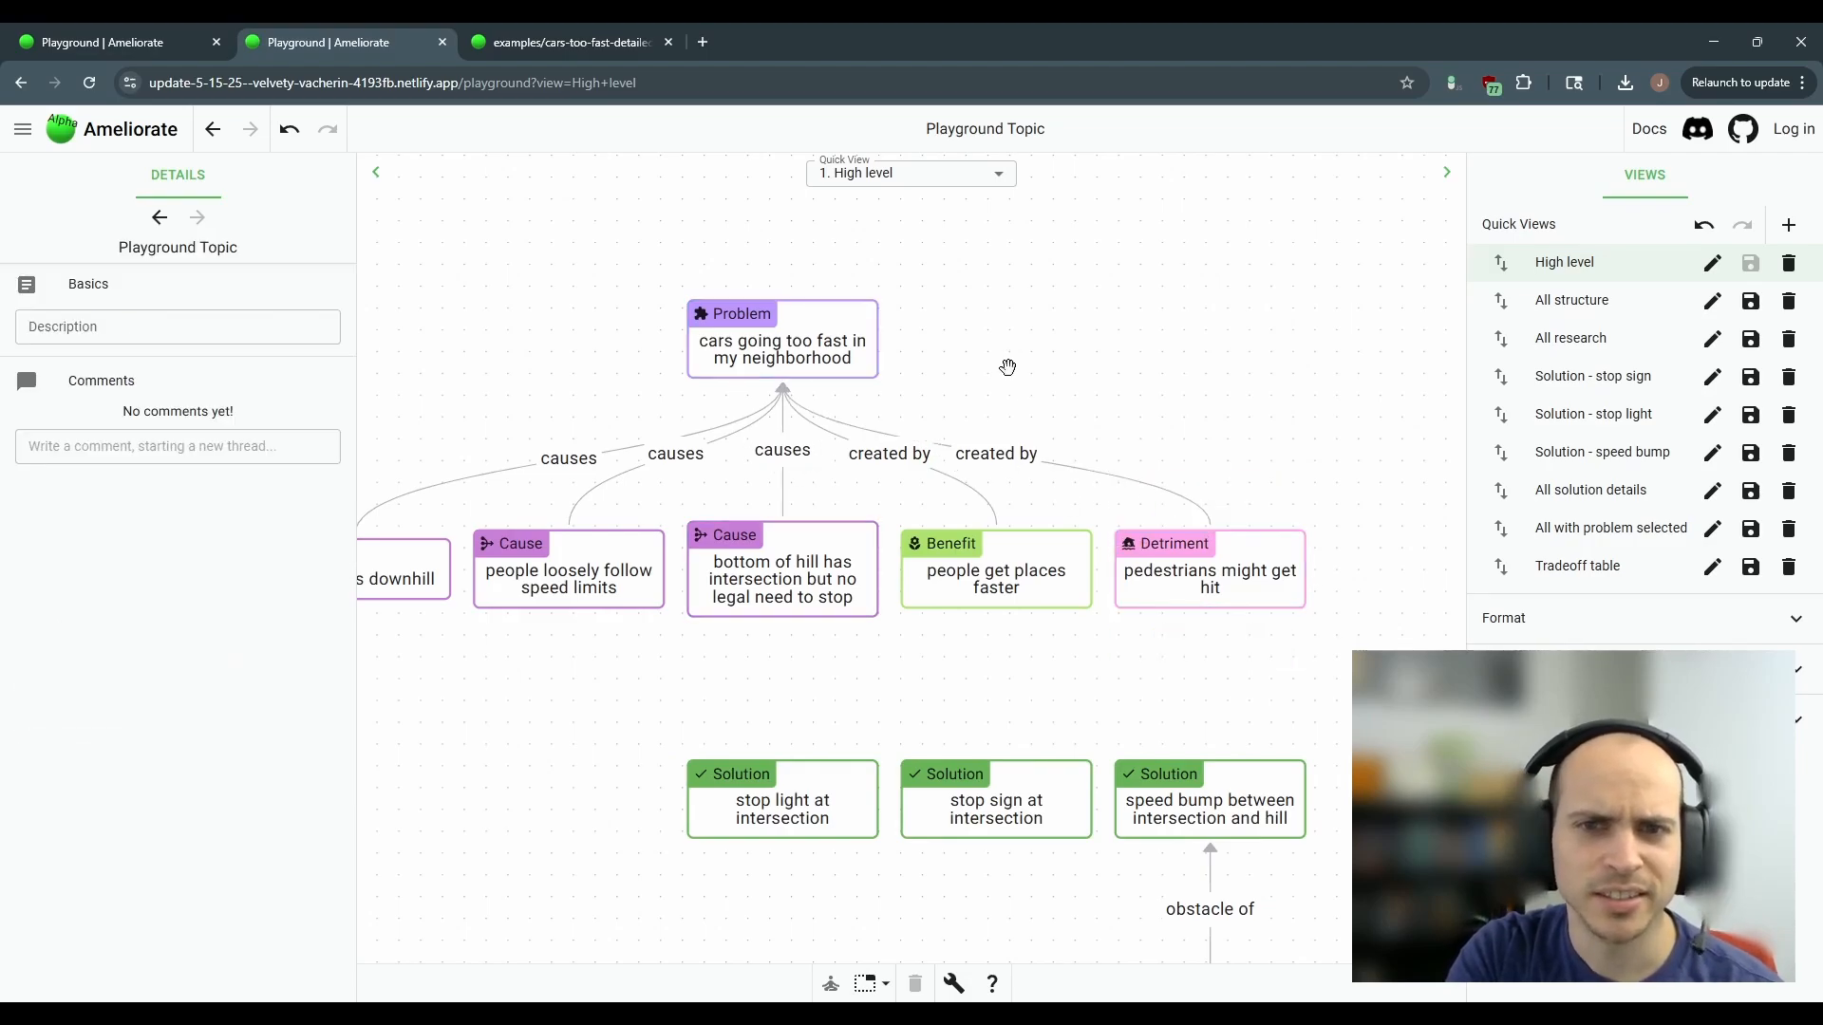
- Compare the relation between the problem and the "pedestrians might get hit" detriment in the older and newer playgrounds, and clear the newer one's selection
left_click(143, 43)
left_click(338, 43)
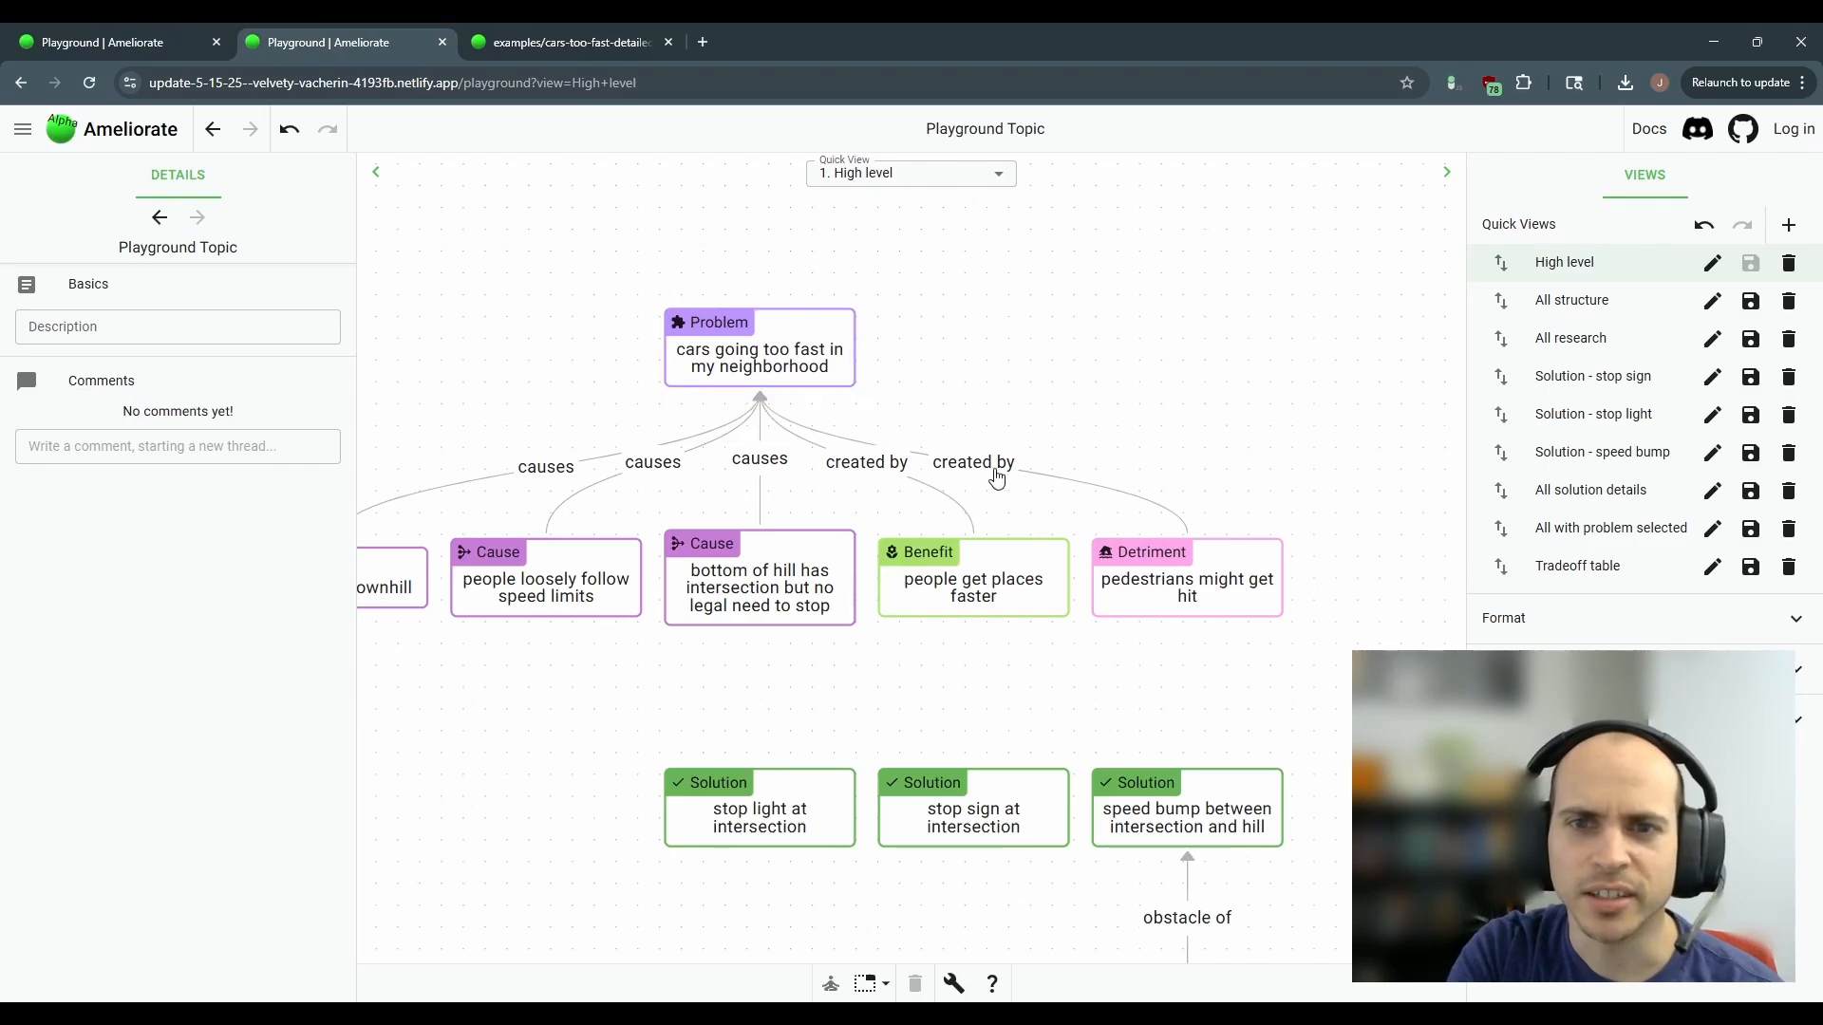
left_click(778, 344)
mouse_move(1210, 581)
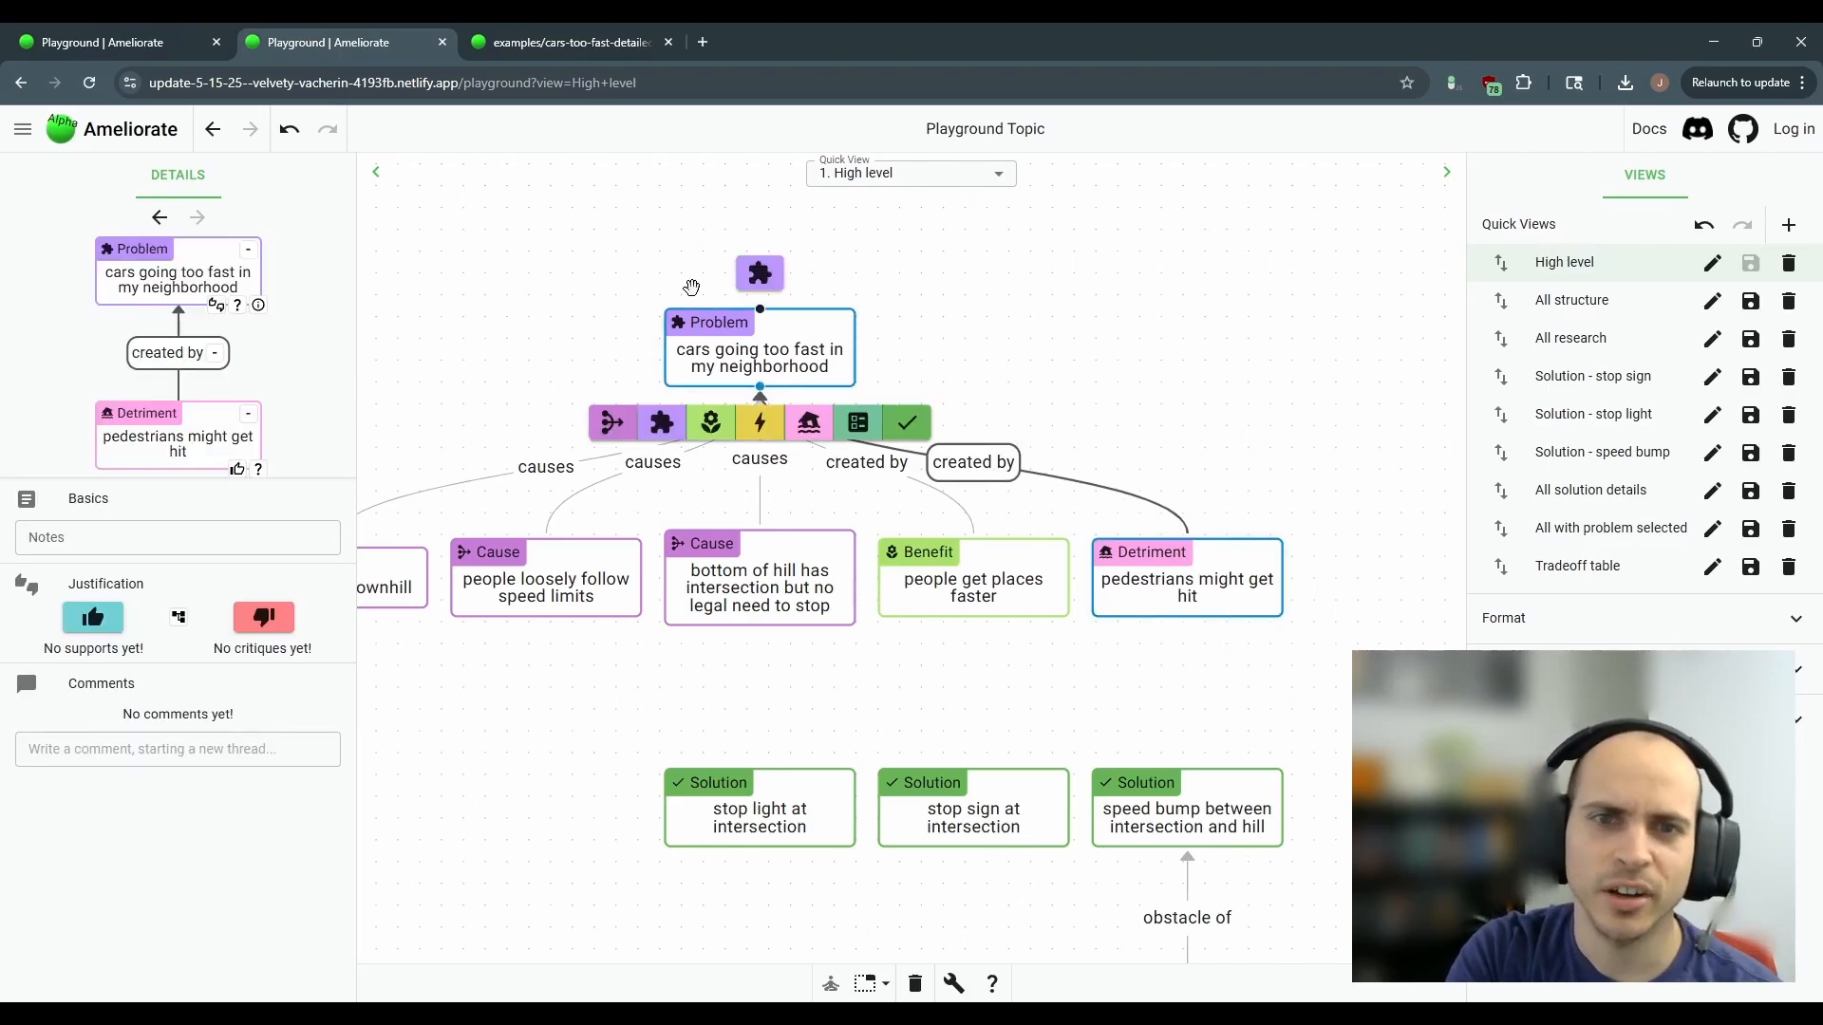
left_click(147, 43)
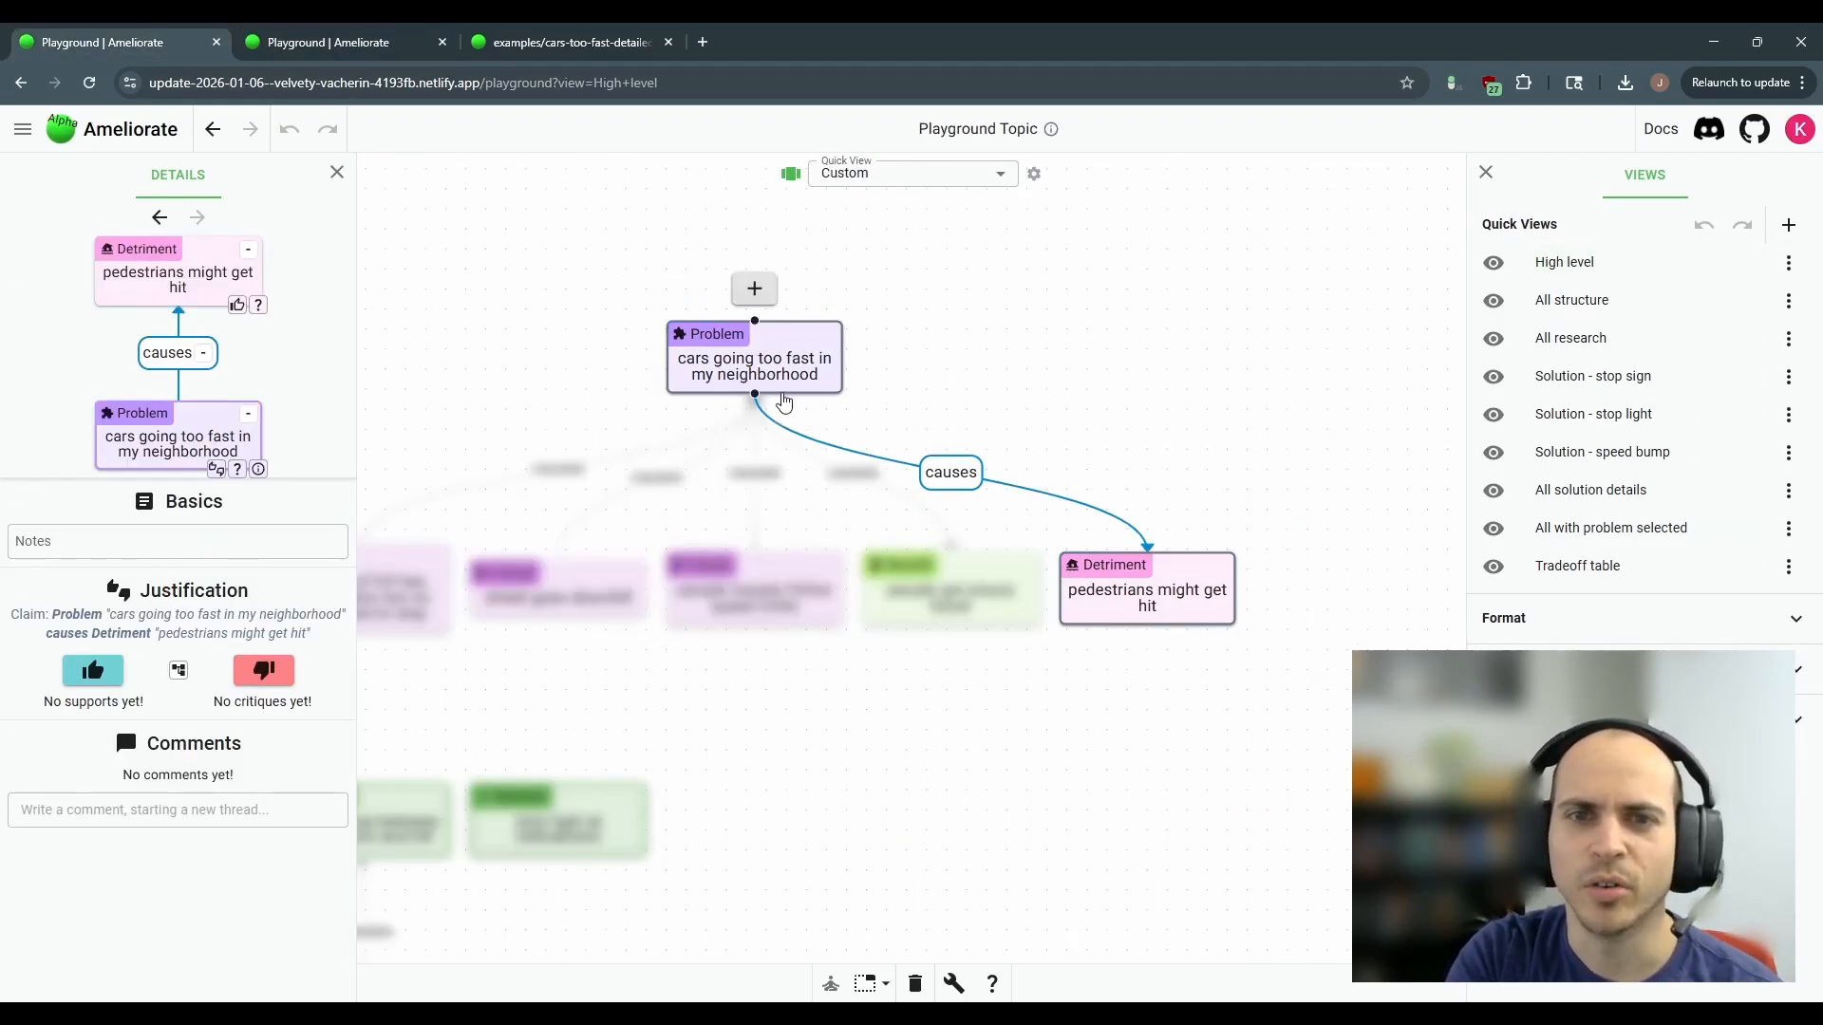
mouse_move(1210, 627)
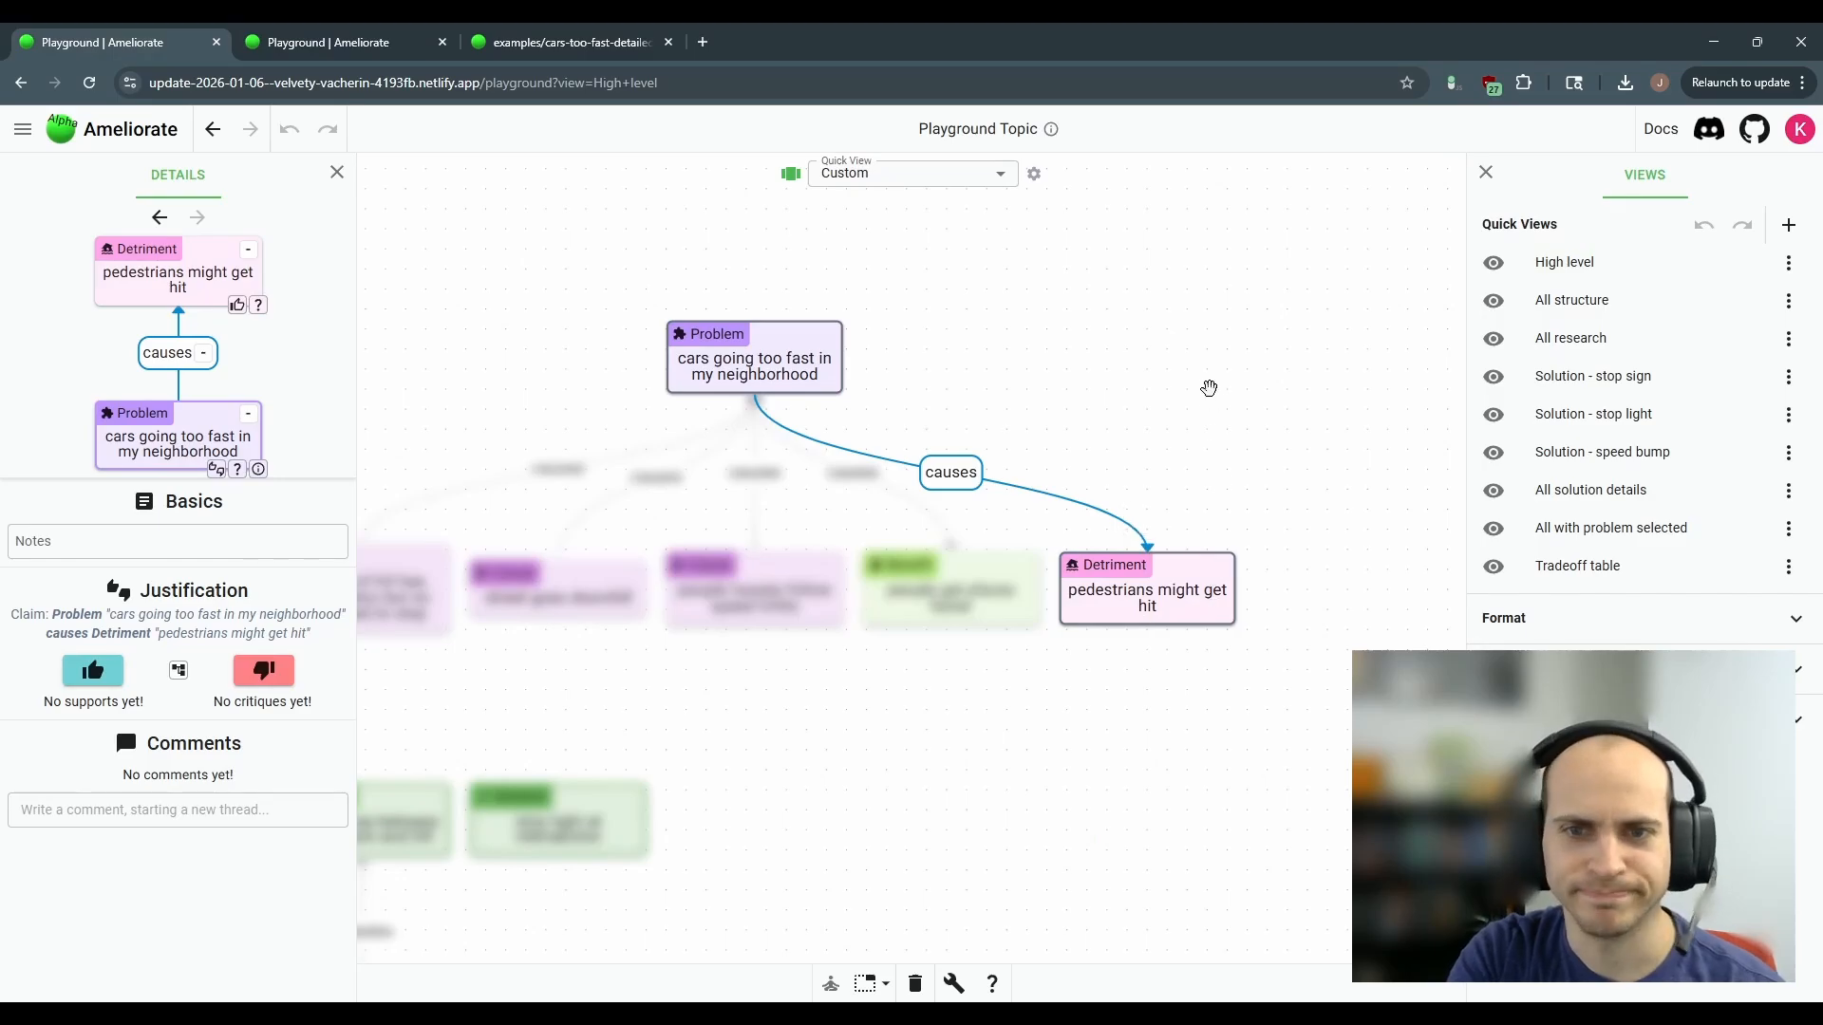
left_click_drag(1025, 406, 1114, 395)
left_click(1112, 392)
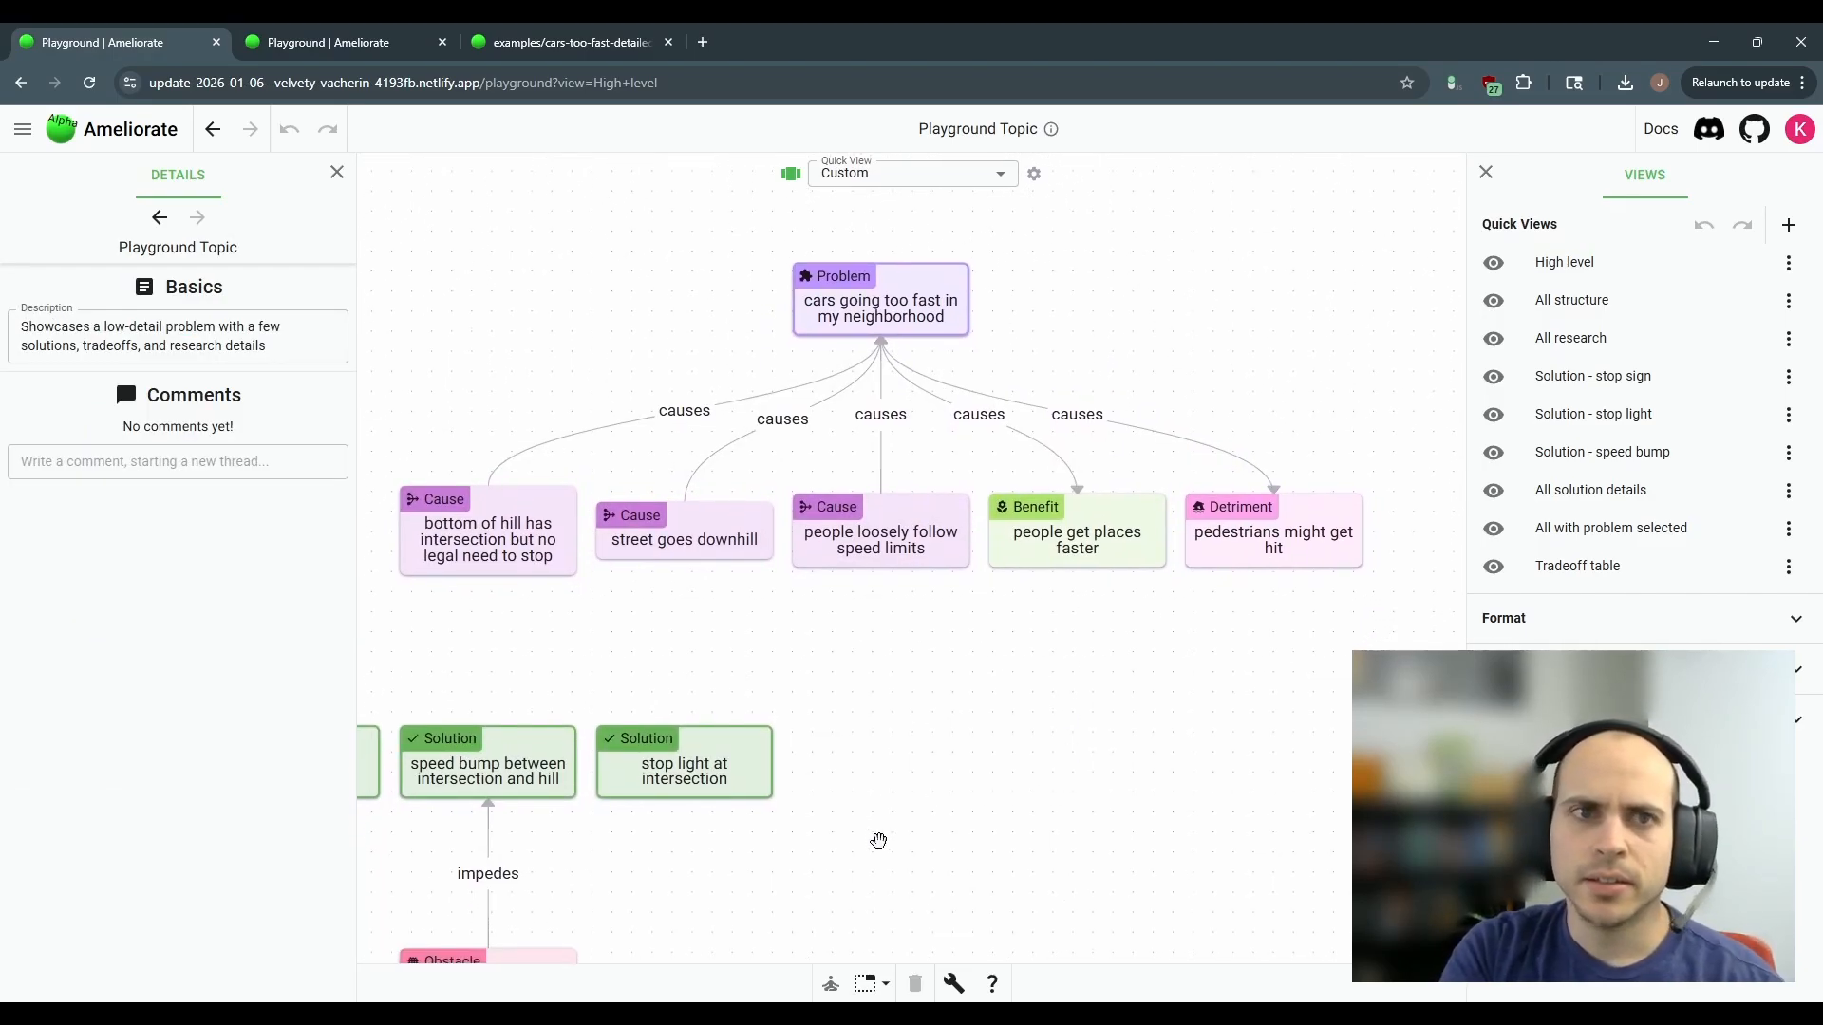
- In the cars-too-fast-detailed example, check the indicator display options and turn on the comparison of multiple users' scores
left_click(532, 48)
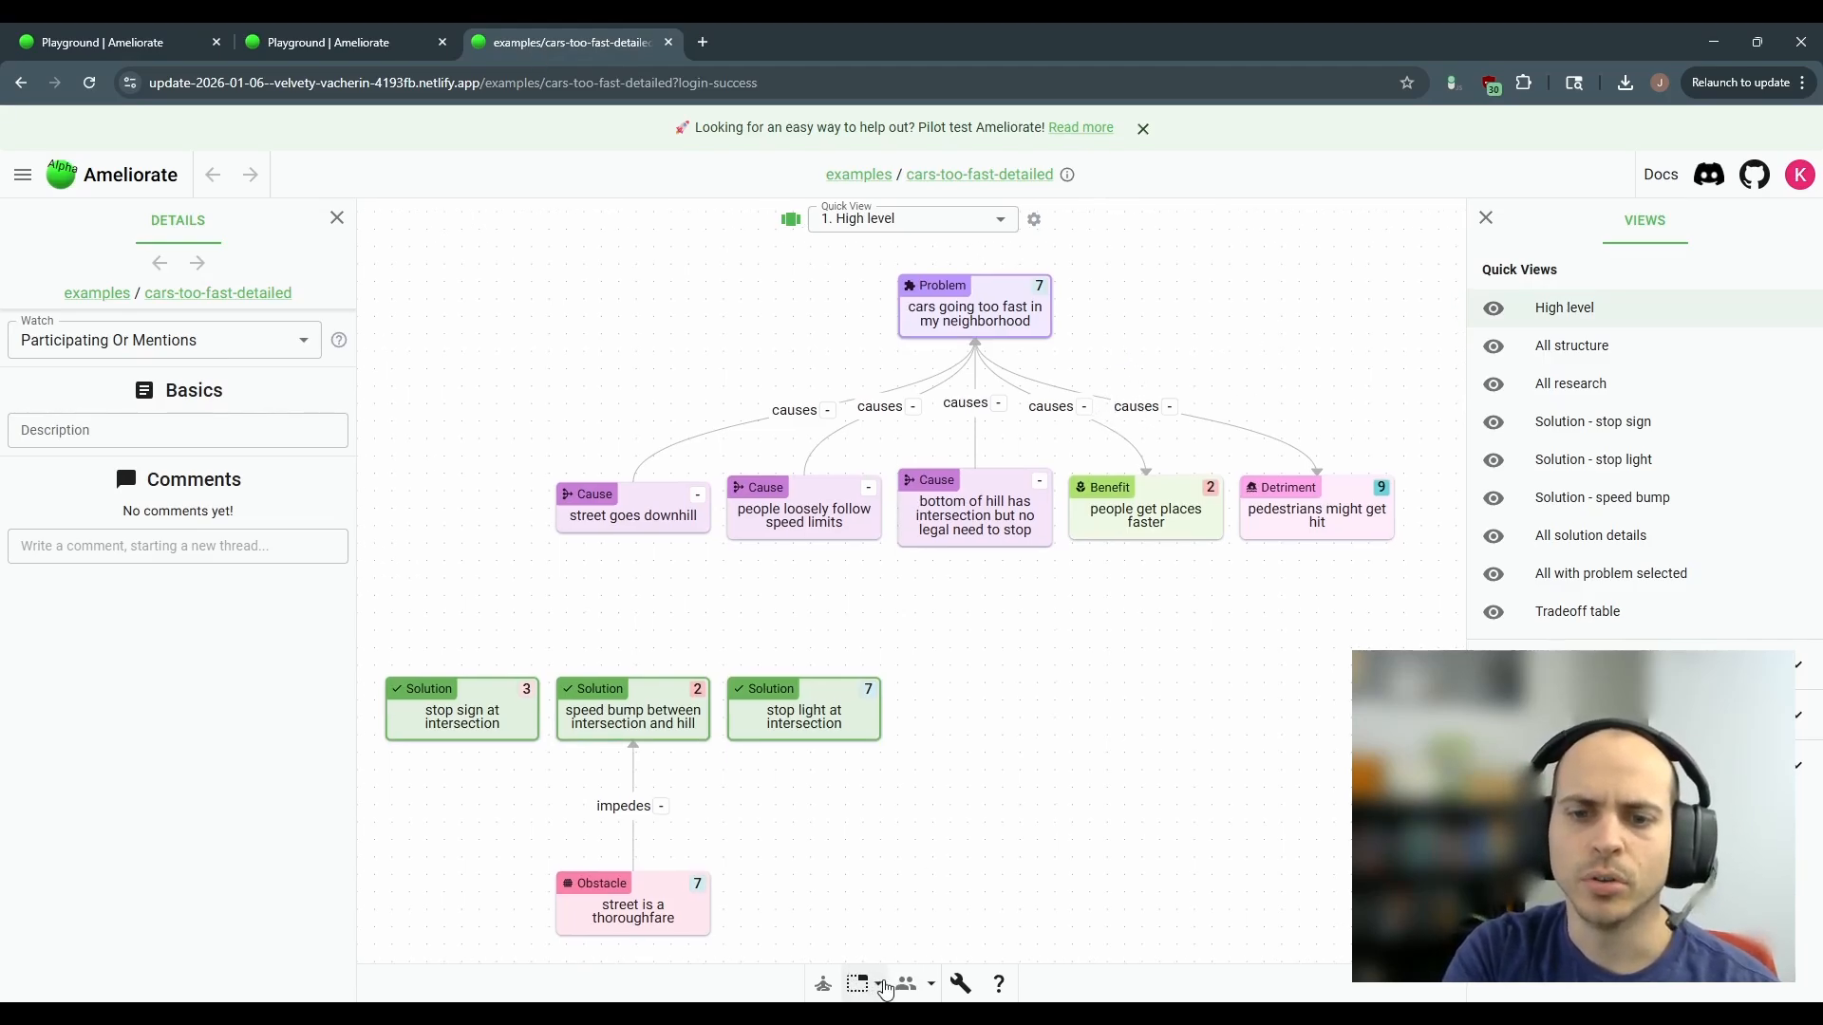
left_click(874, 992)
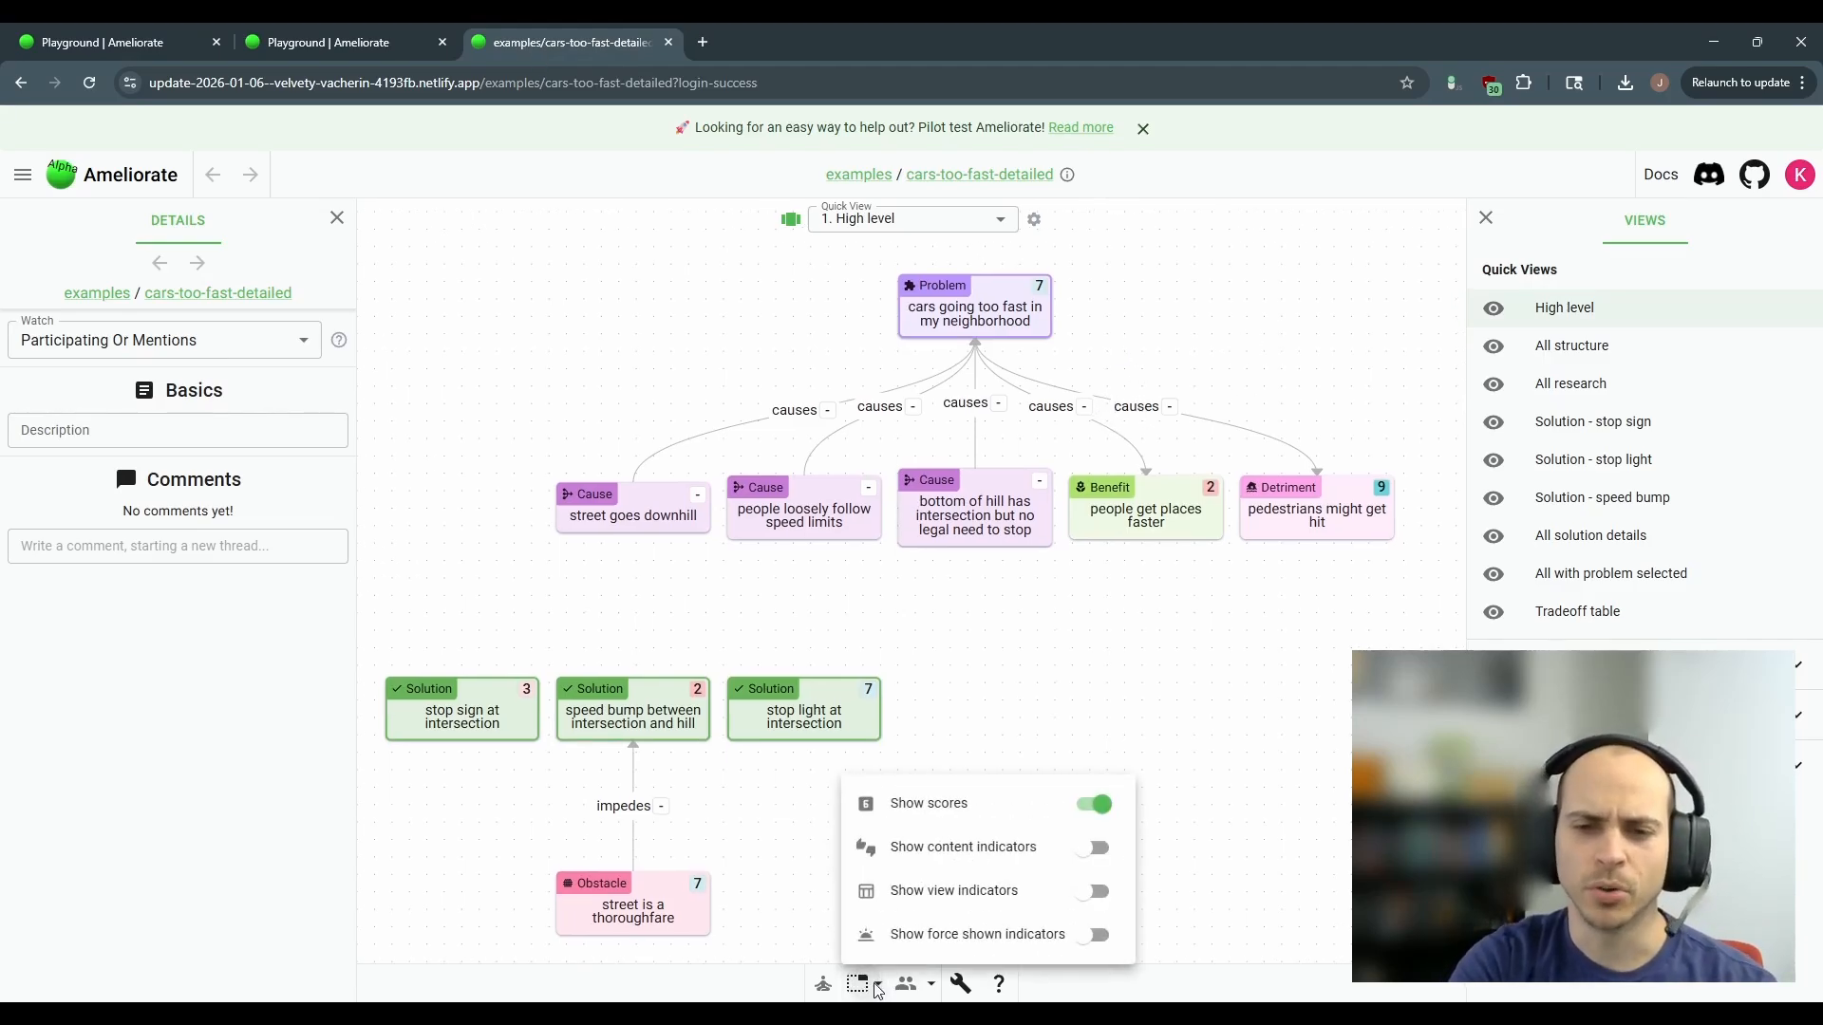
left_click(985, 722)
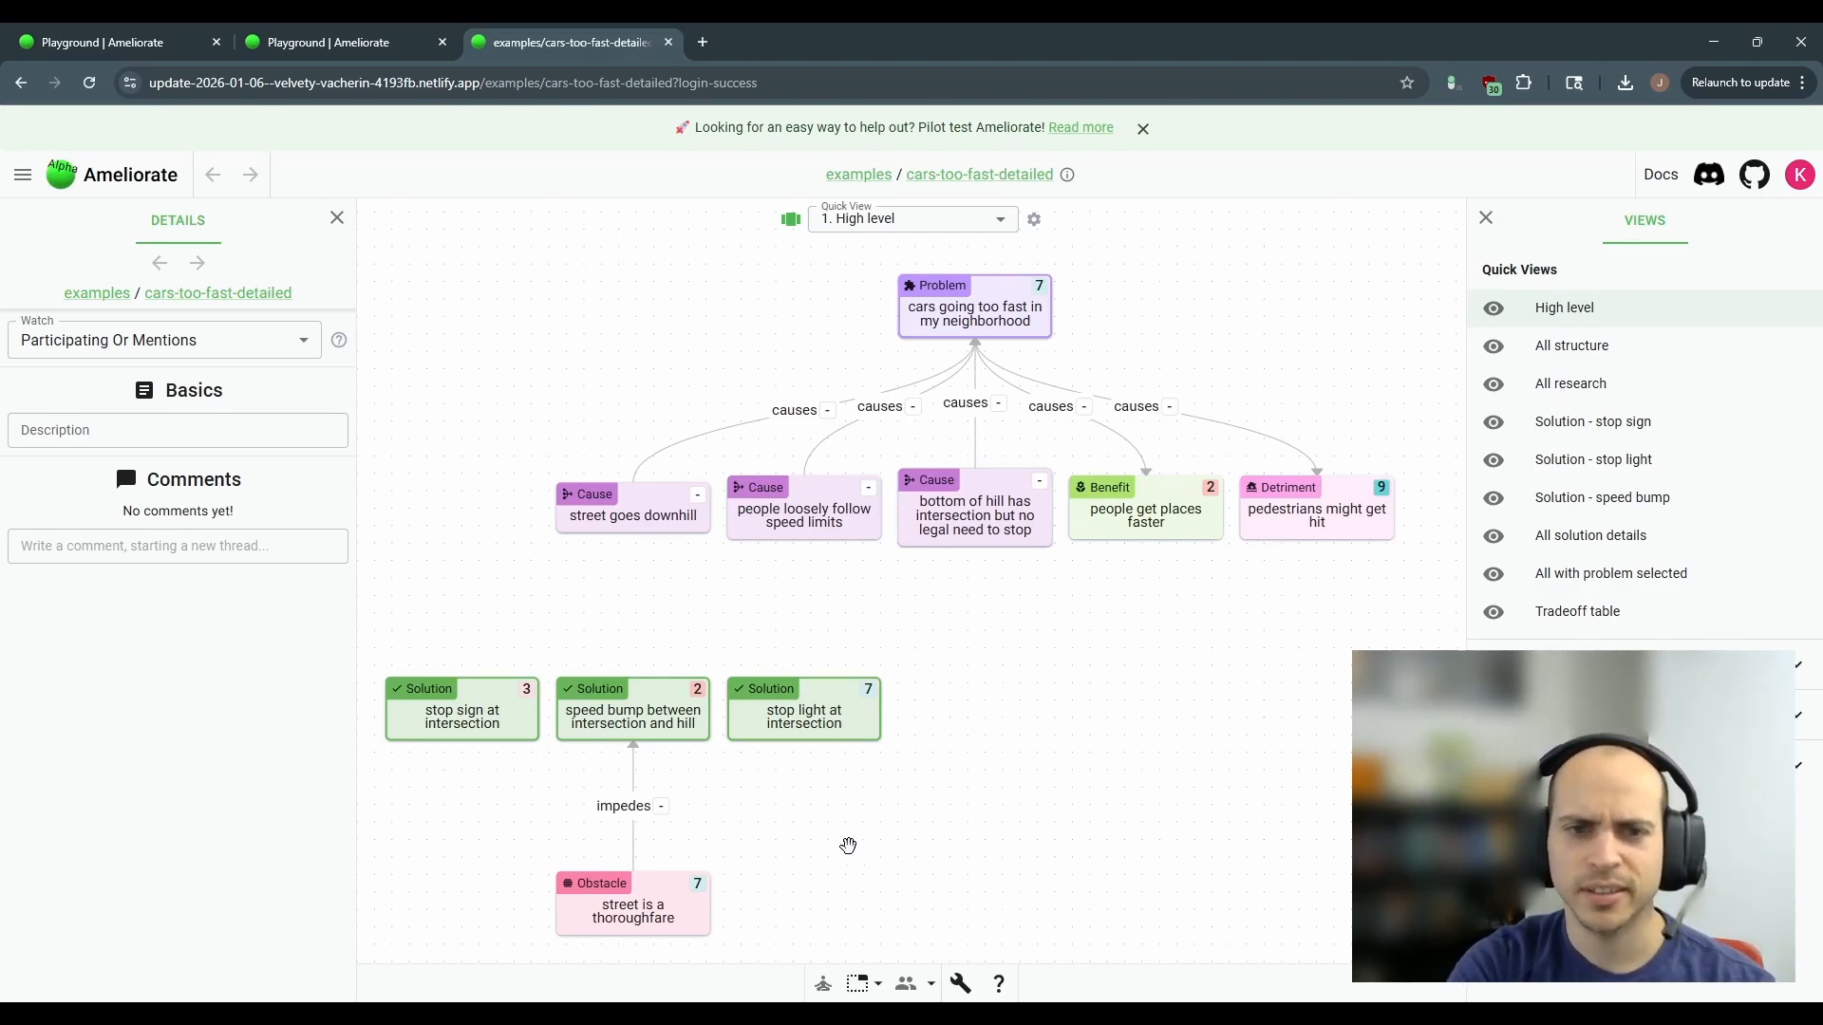
left_click(906, 983)
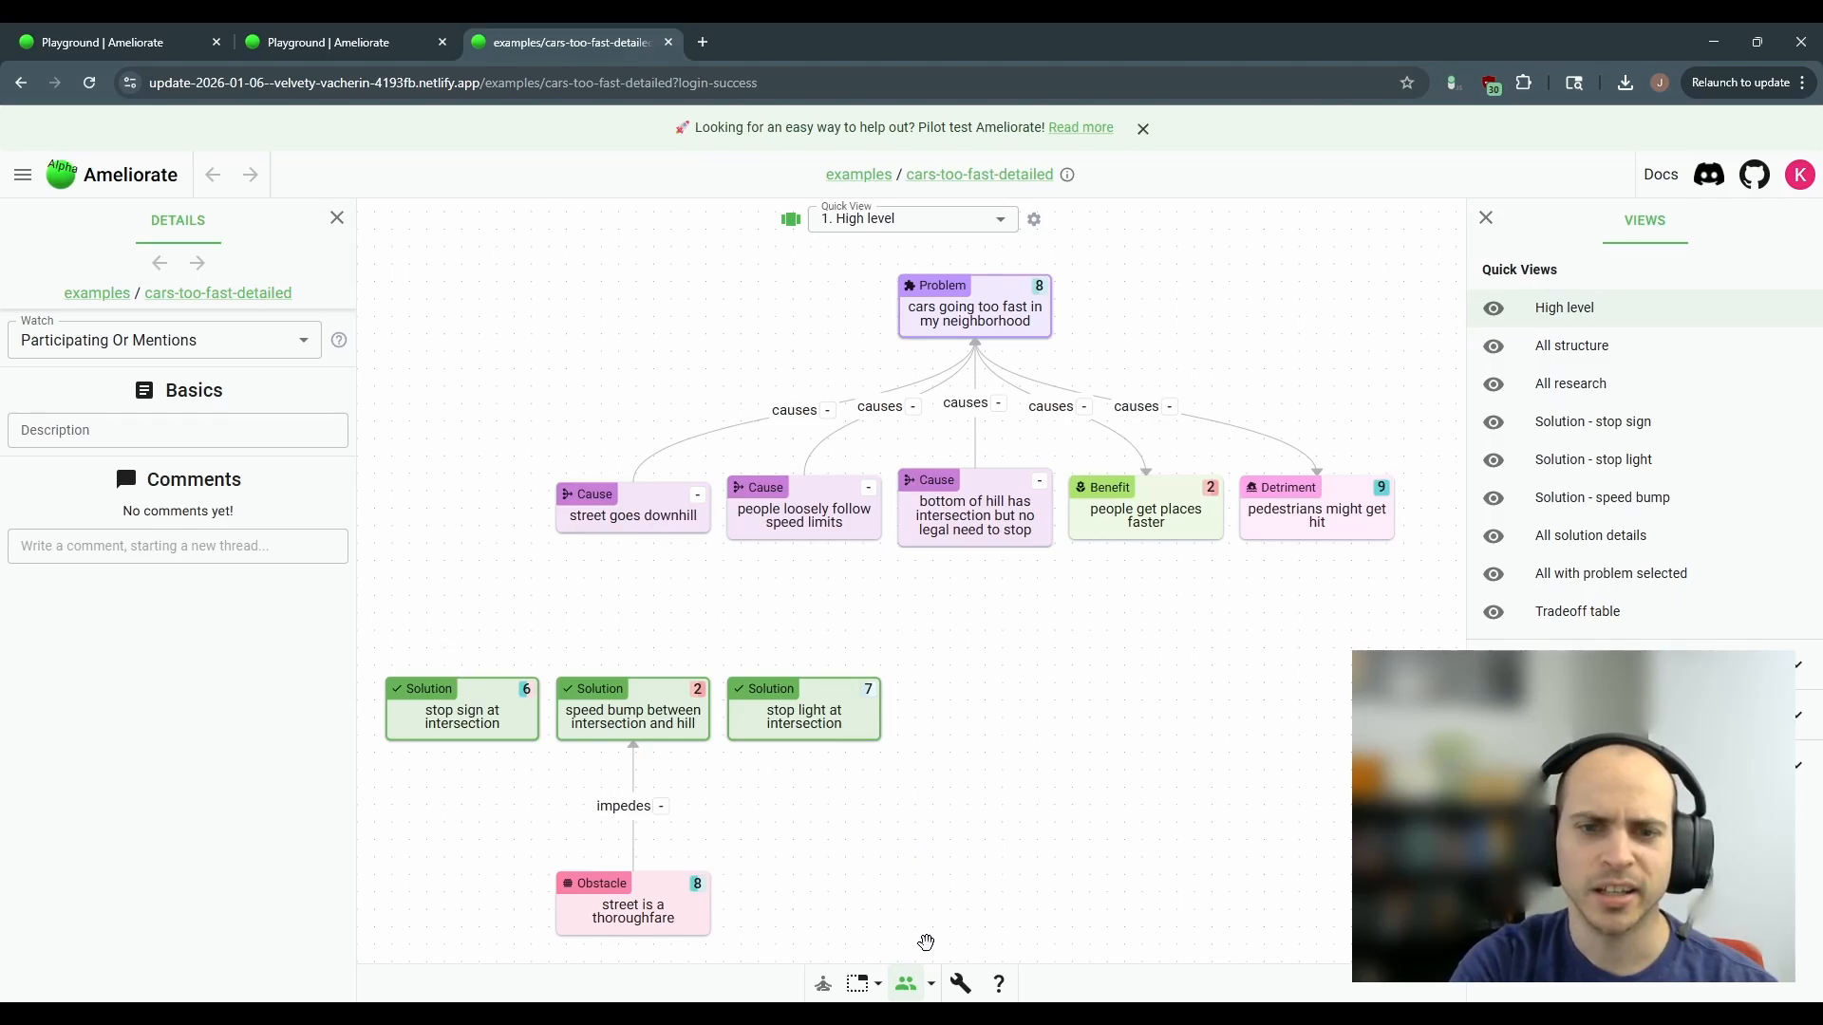
- Examine the breakdown of individual users' scores on the "stop sign at intersection" solution
scroll(802, 835, "up", 2)
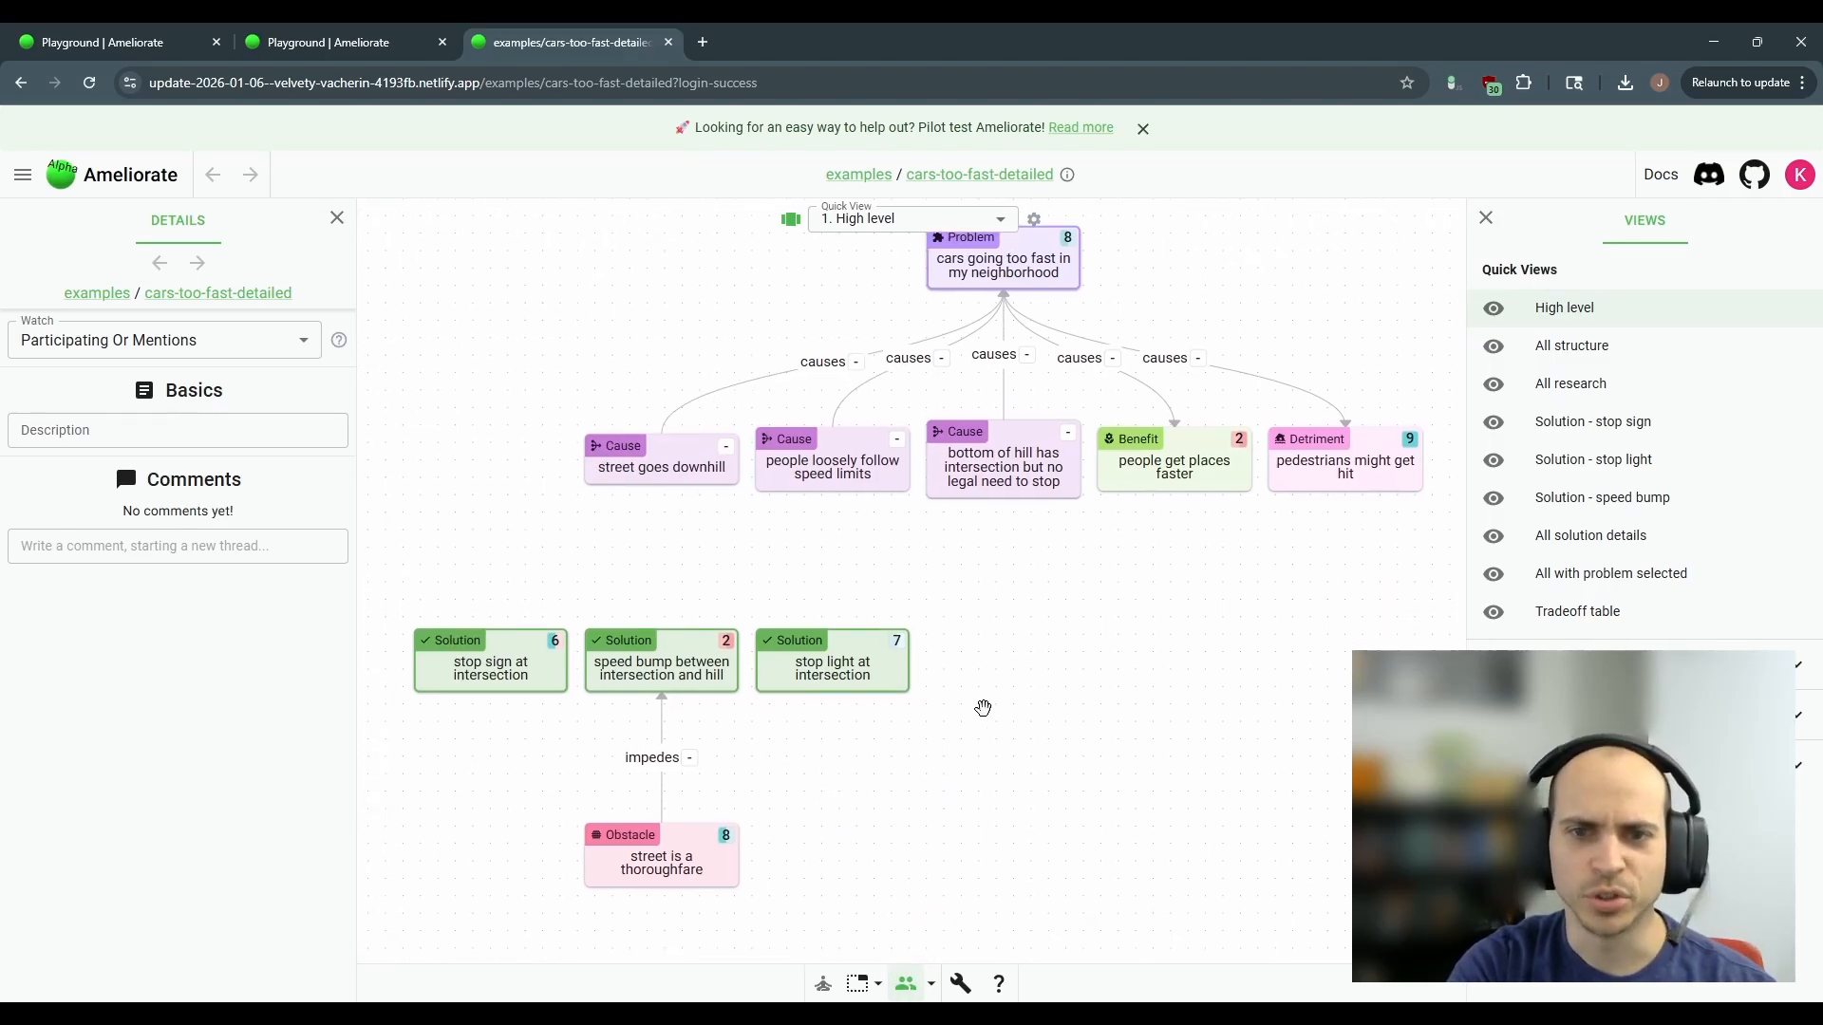
scroll(817, 747, "up", 2)
scroll(817, 747, "up", 3)
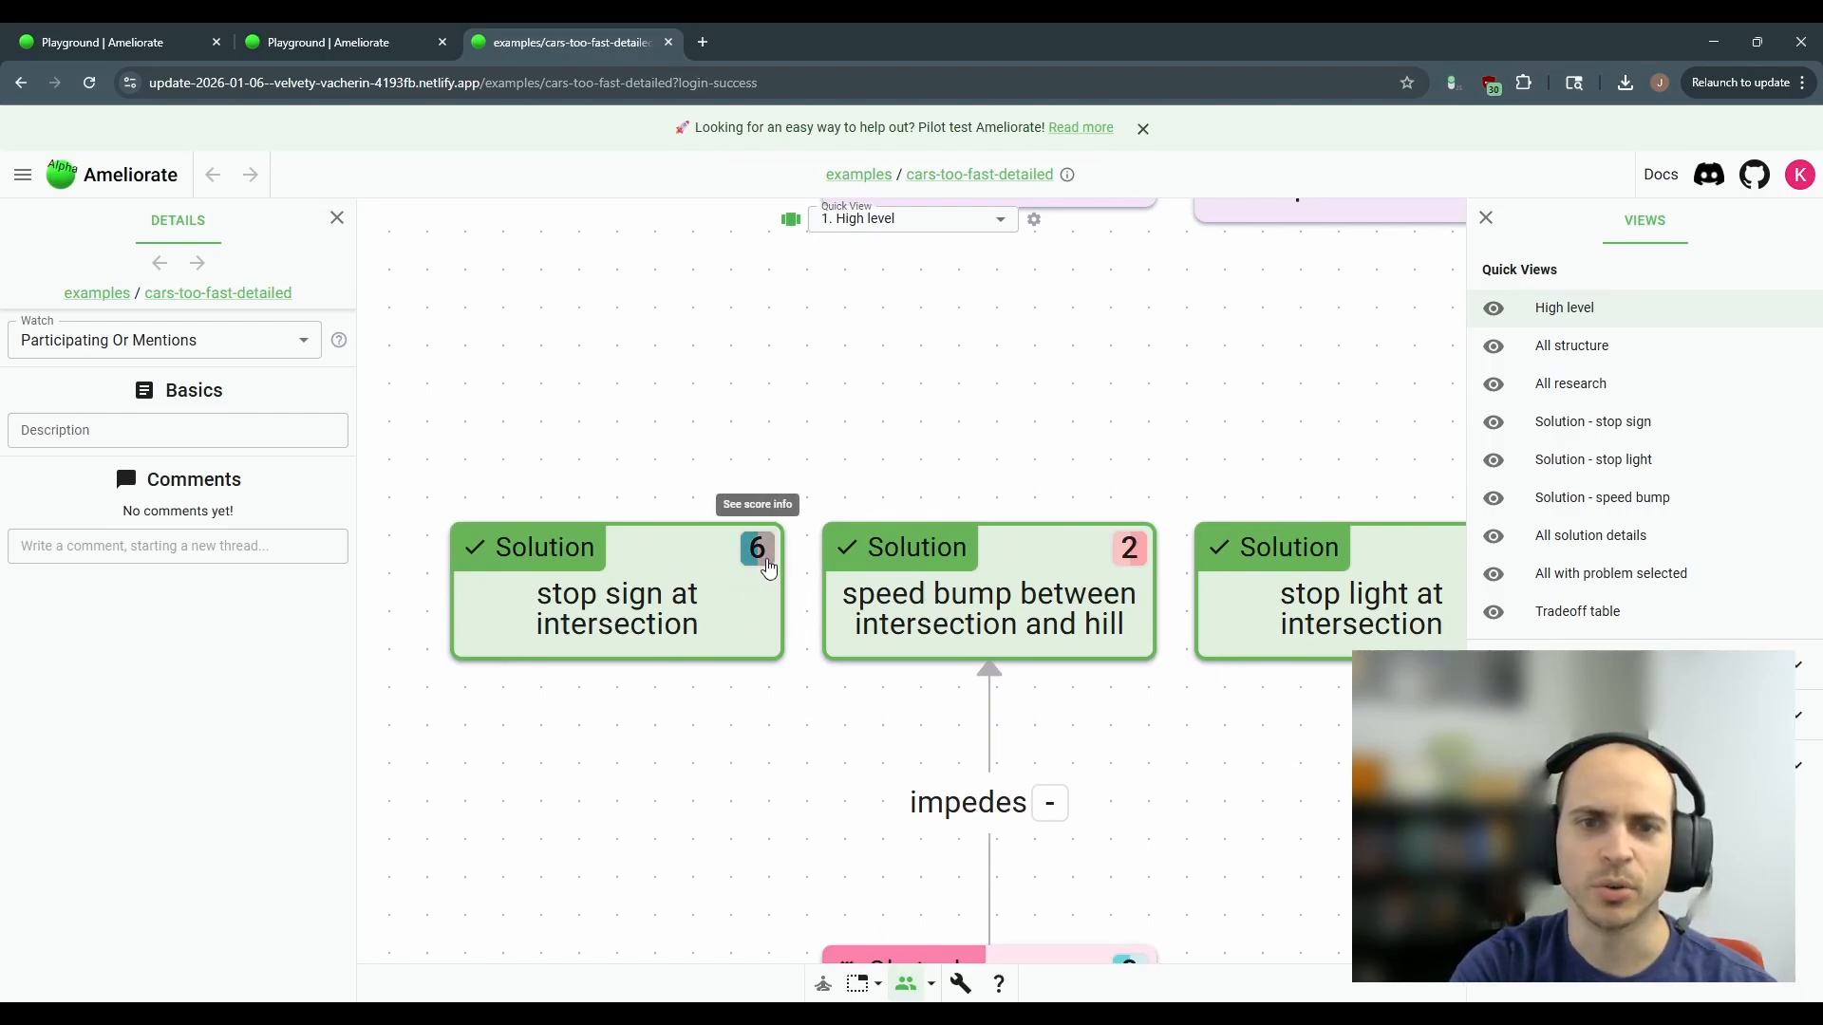
mouse_move(756, 551)
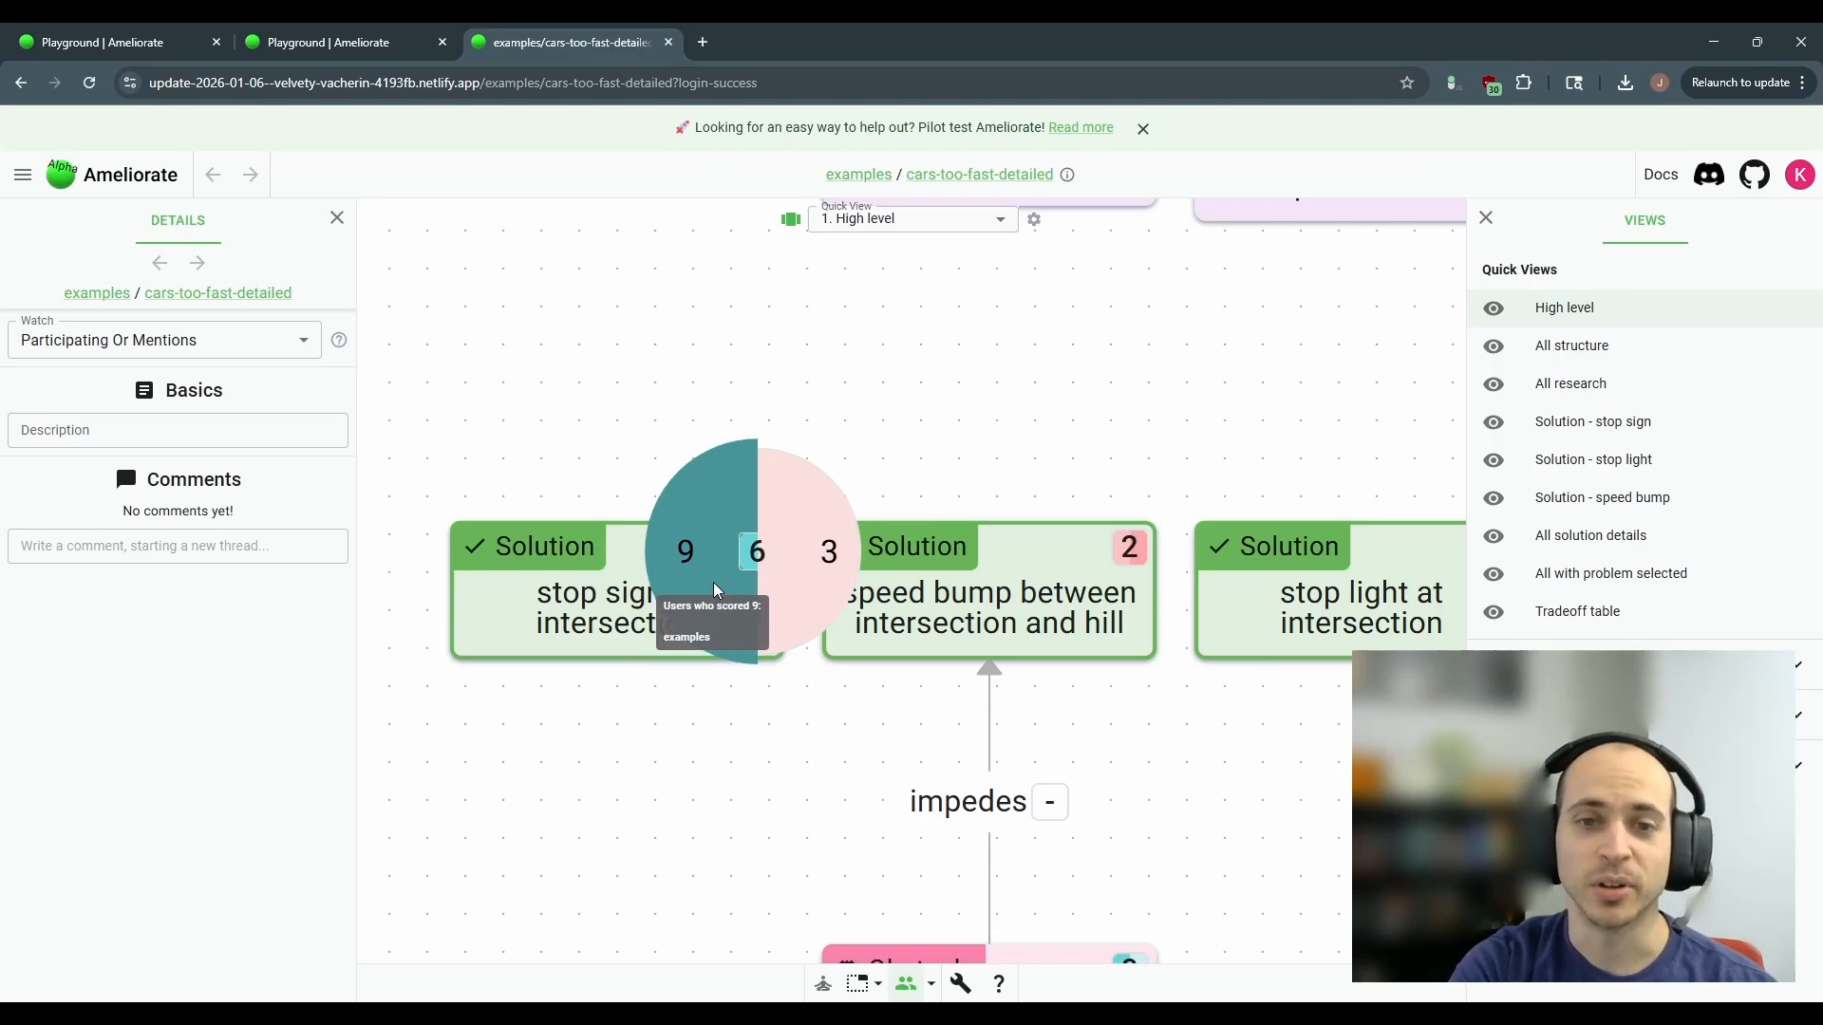
mouse_move(816, 588)
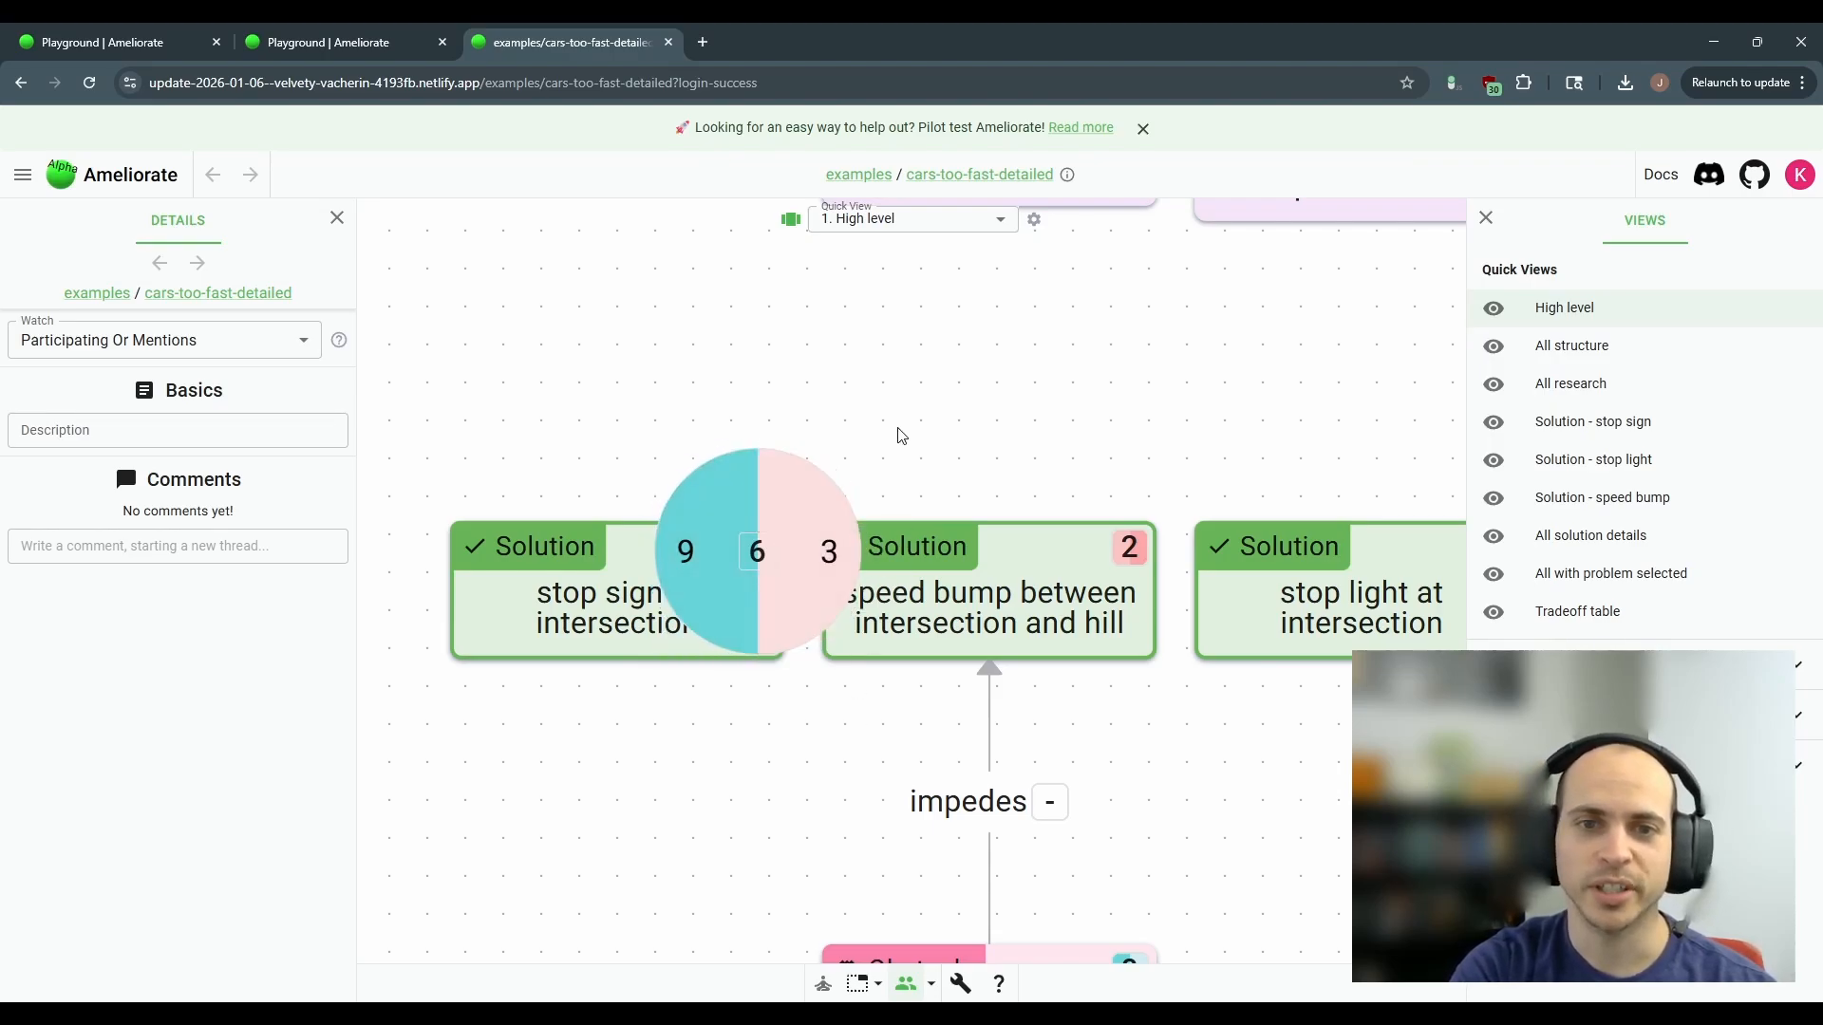
scroll(1101, 411, "down", 3)
left_click_drag(1167, 403, 950, 506)
scroll(951, 506, "down", 2)
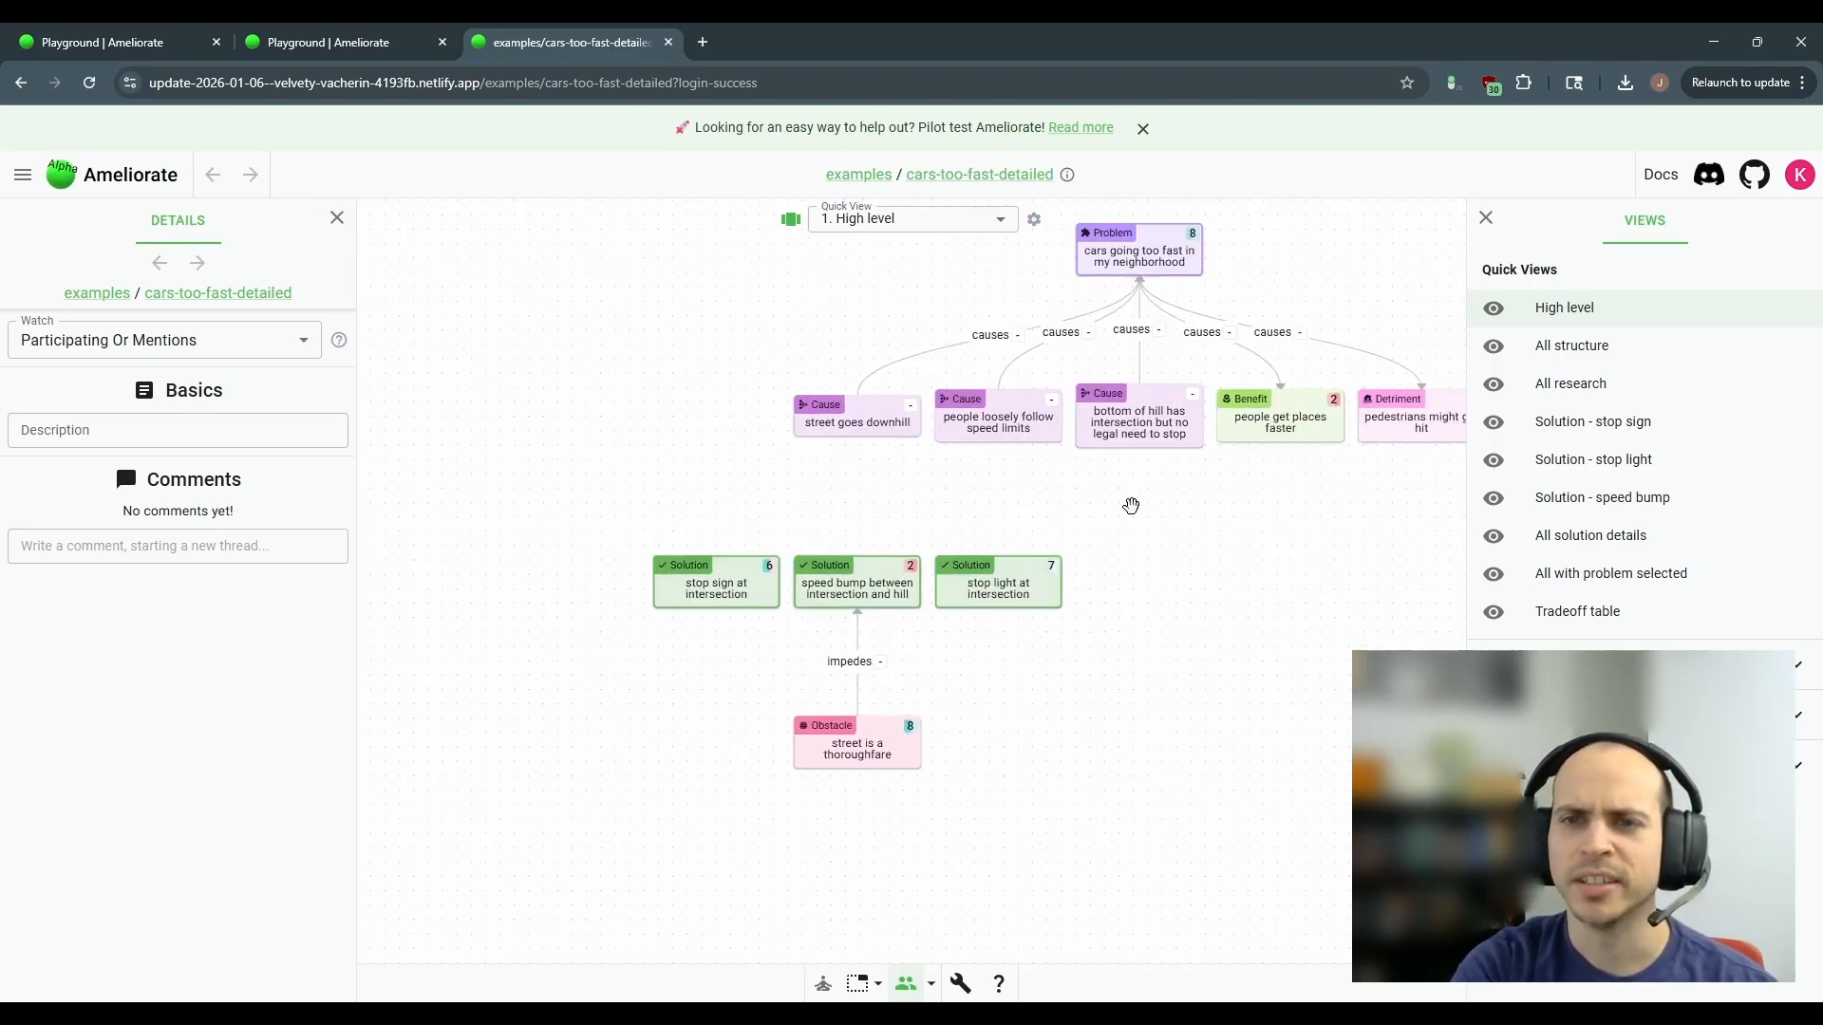
left_click_drag(1131, 504, 981, 560)
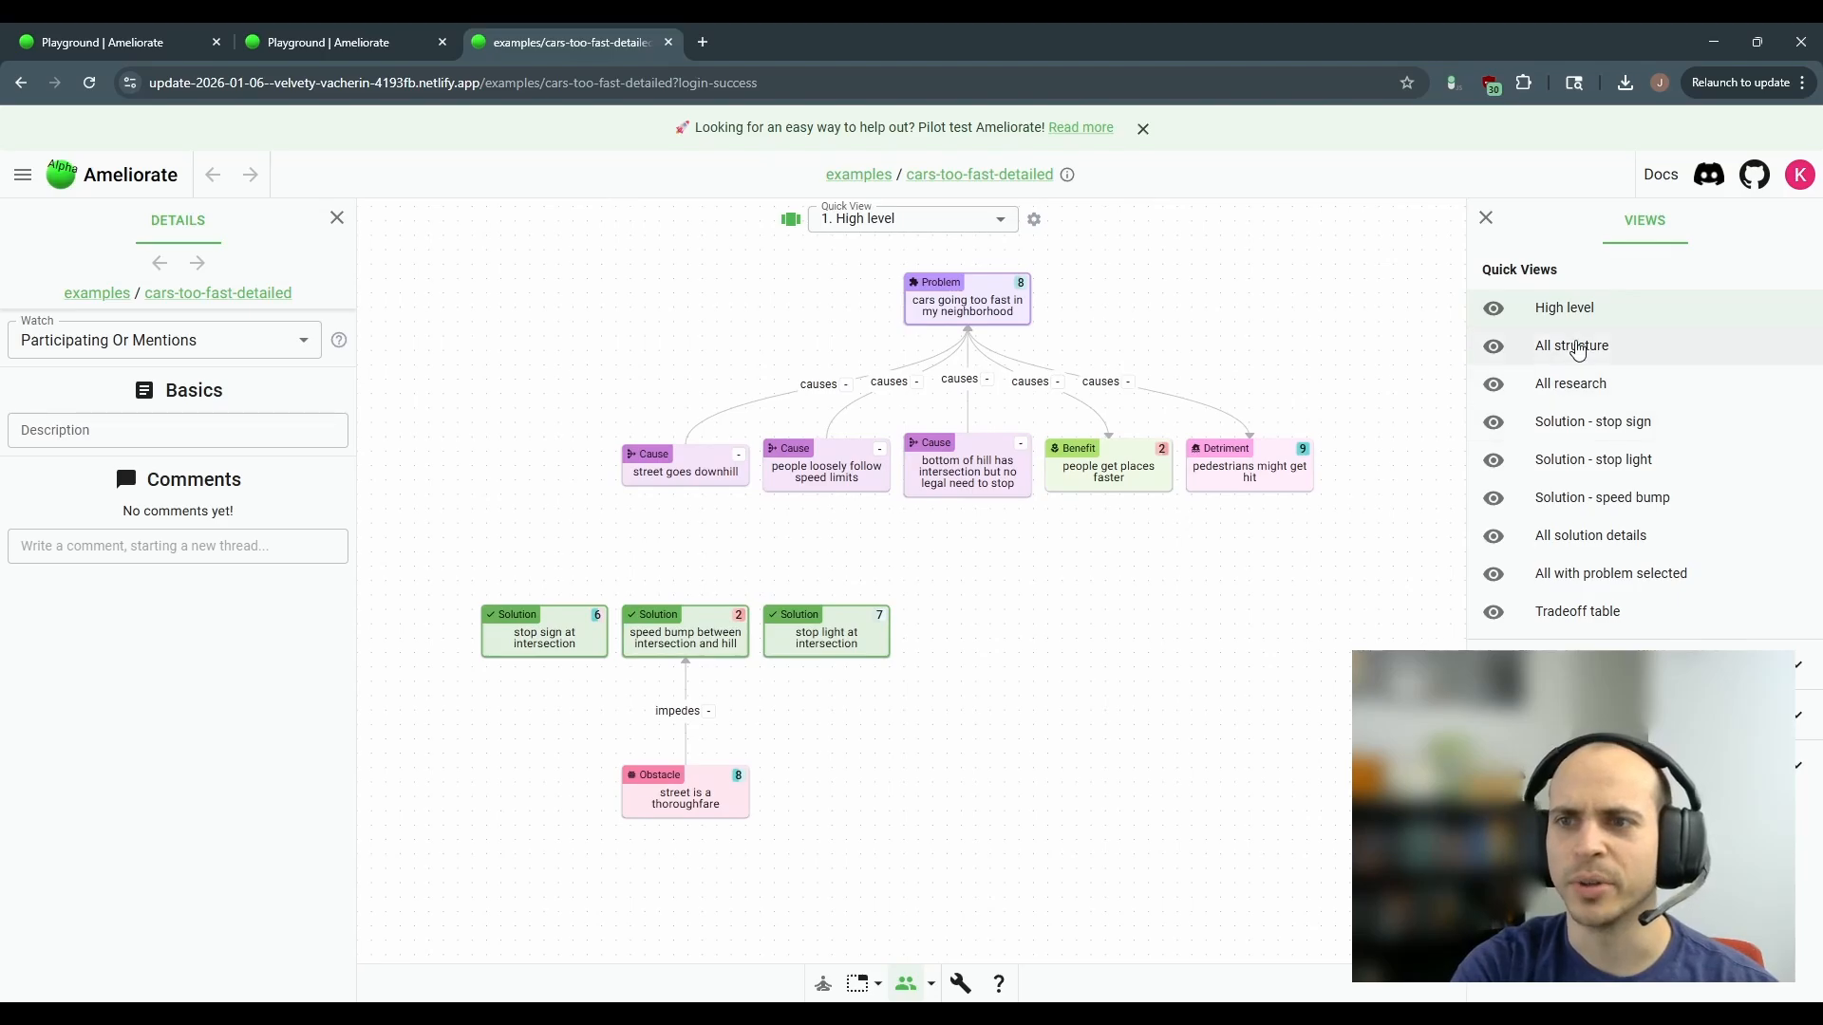
- Switch to the All structure quick view and examine the scores on the solutions and the rest of the diagram
left_click(1568, 346)
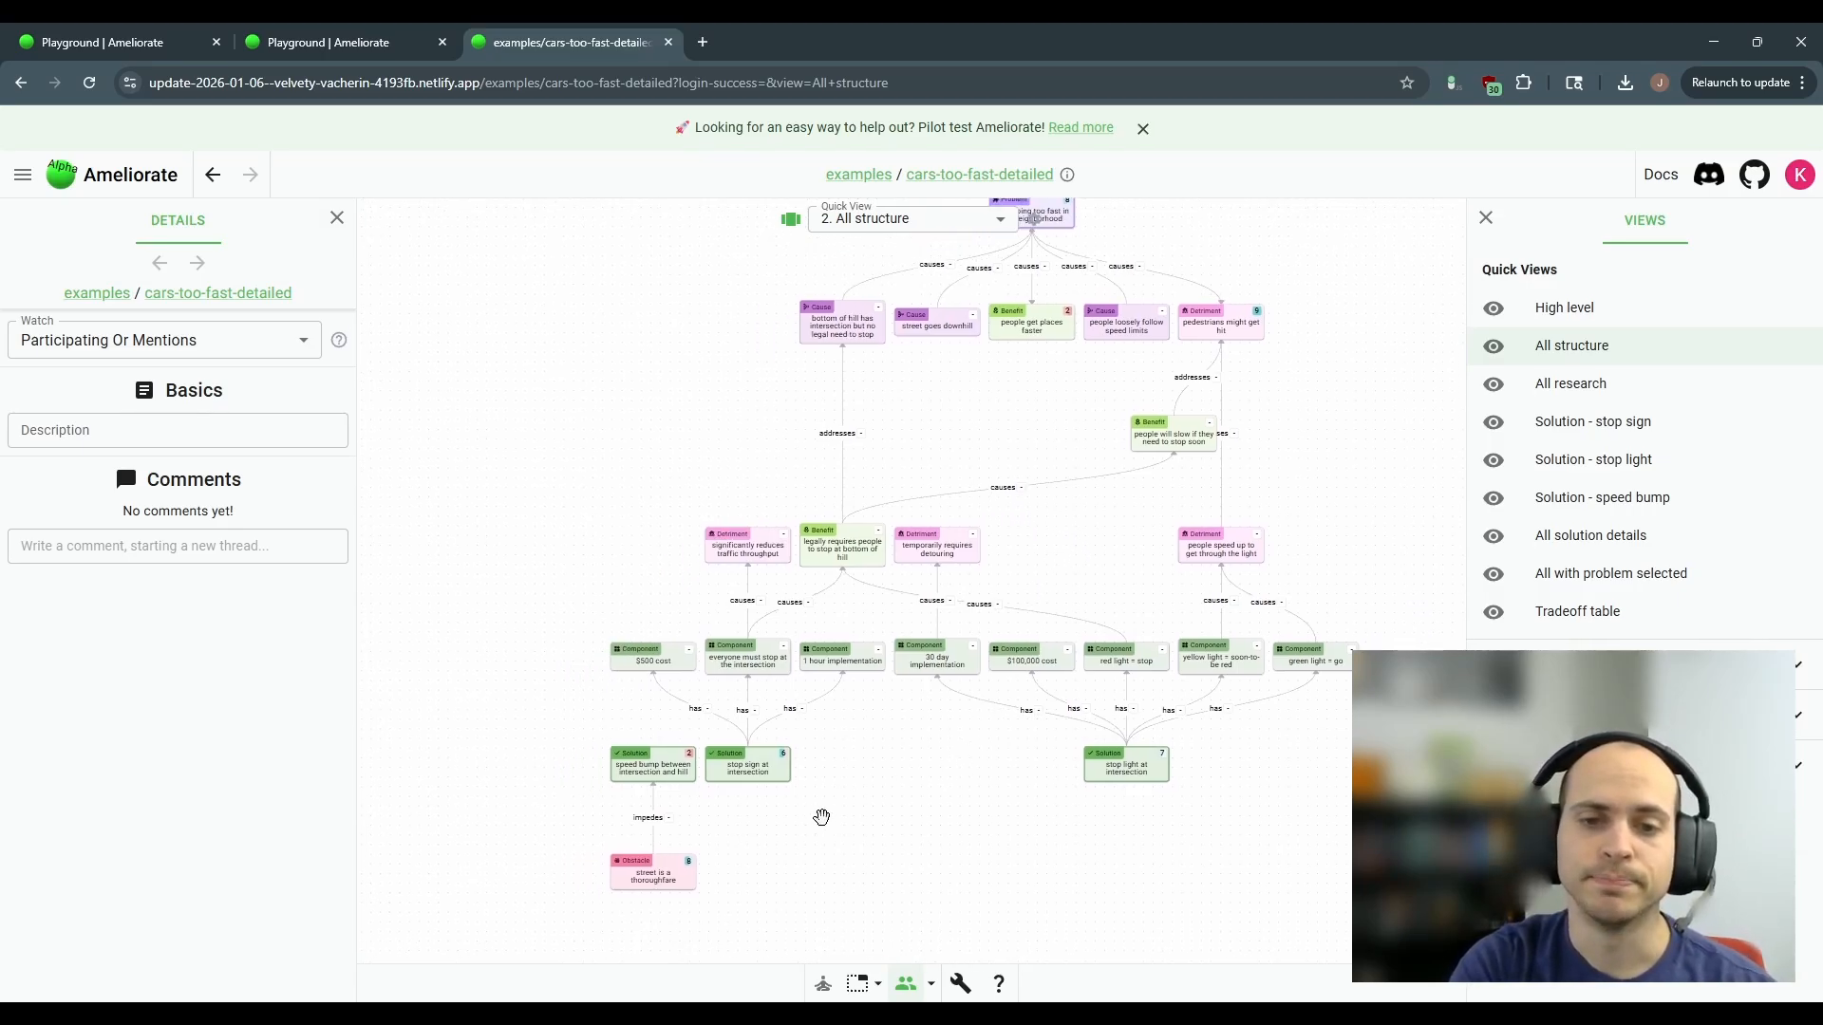
scroll(819, 818, "up", 5)
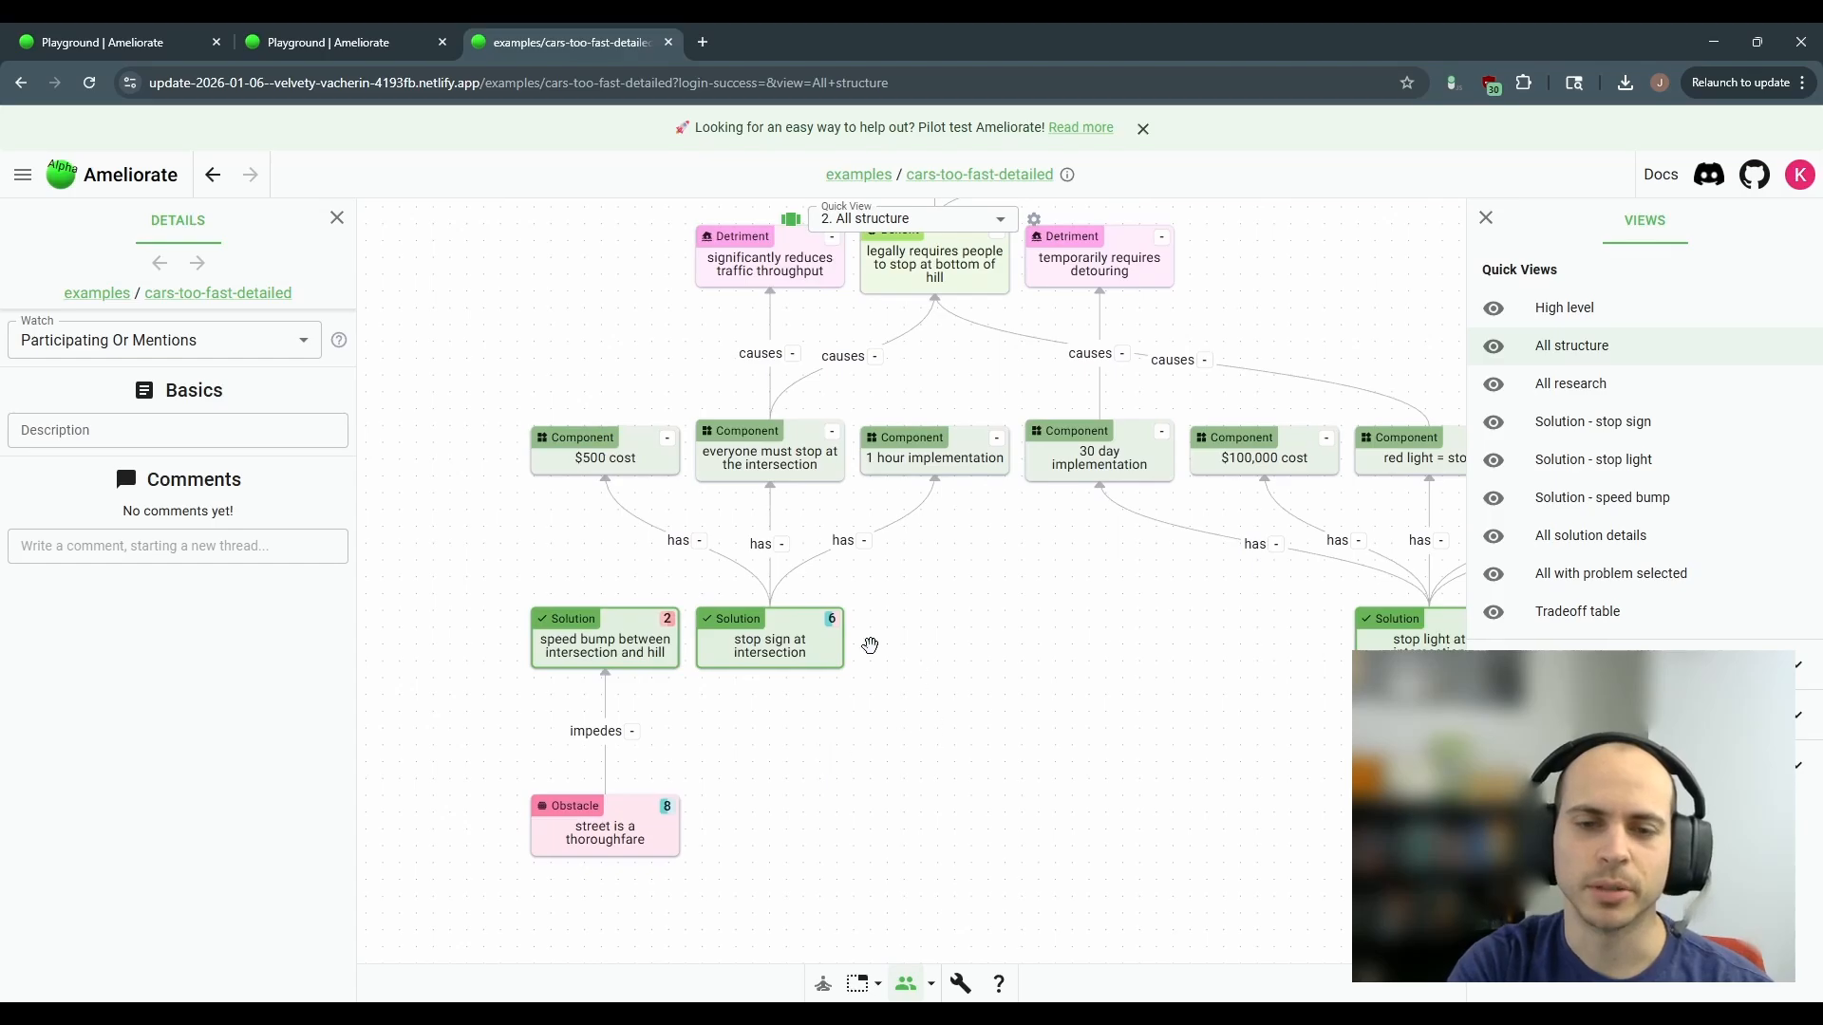
scroll(873, 645, "up", 5)
scroll(1061, 608, "down", 5)
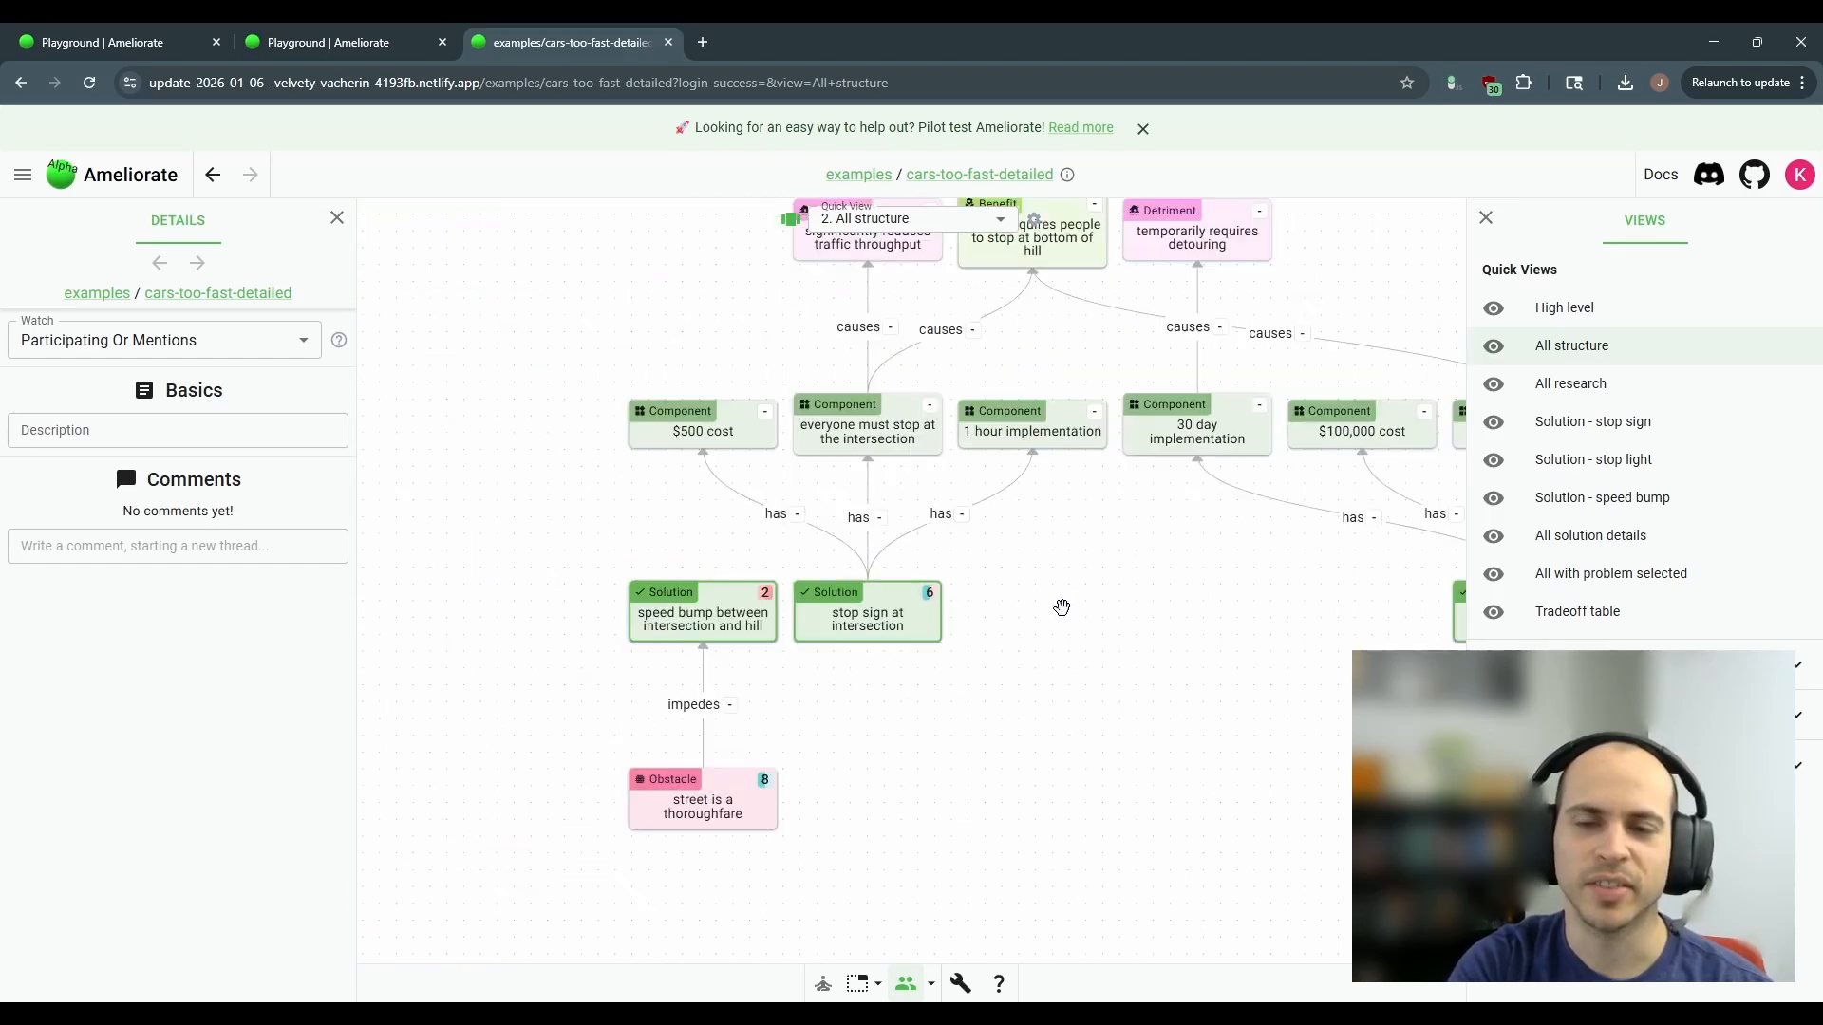
scroll(1061, 608, "down", 5)
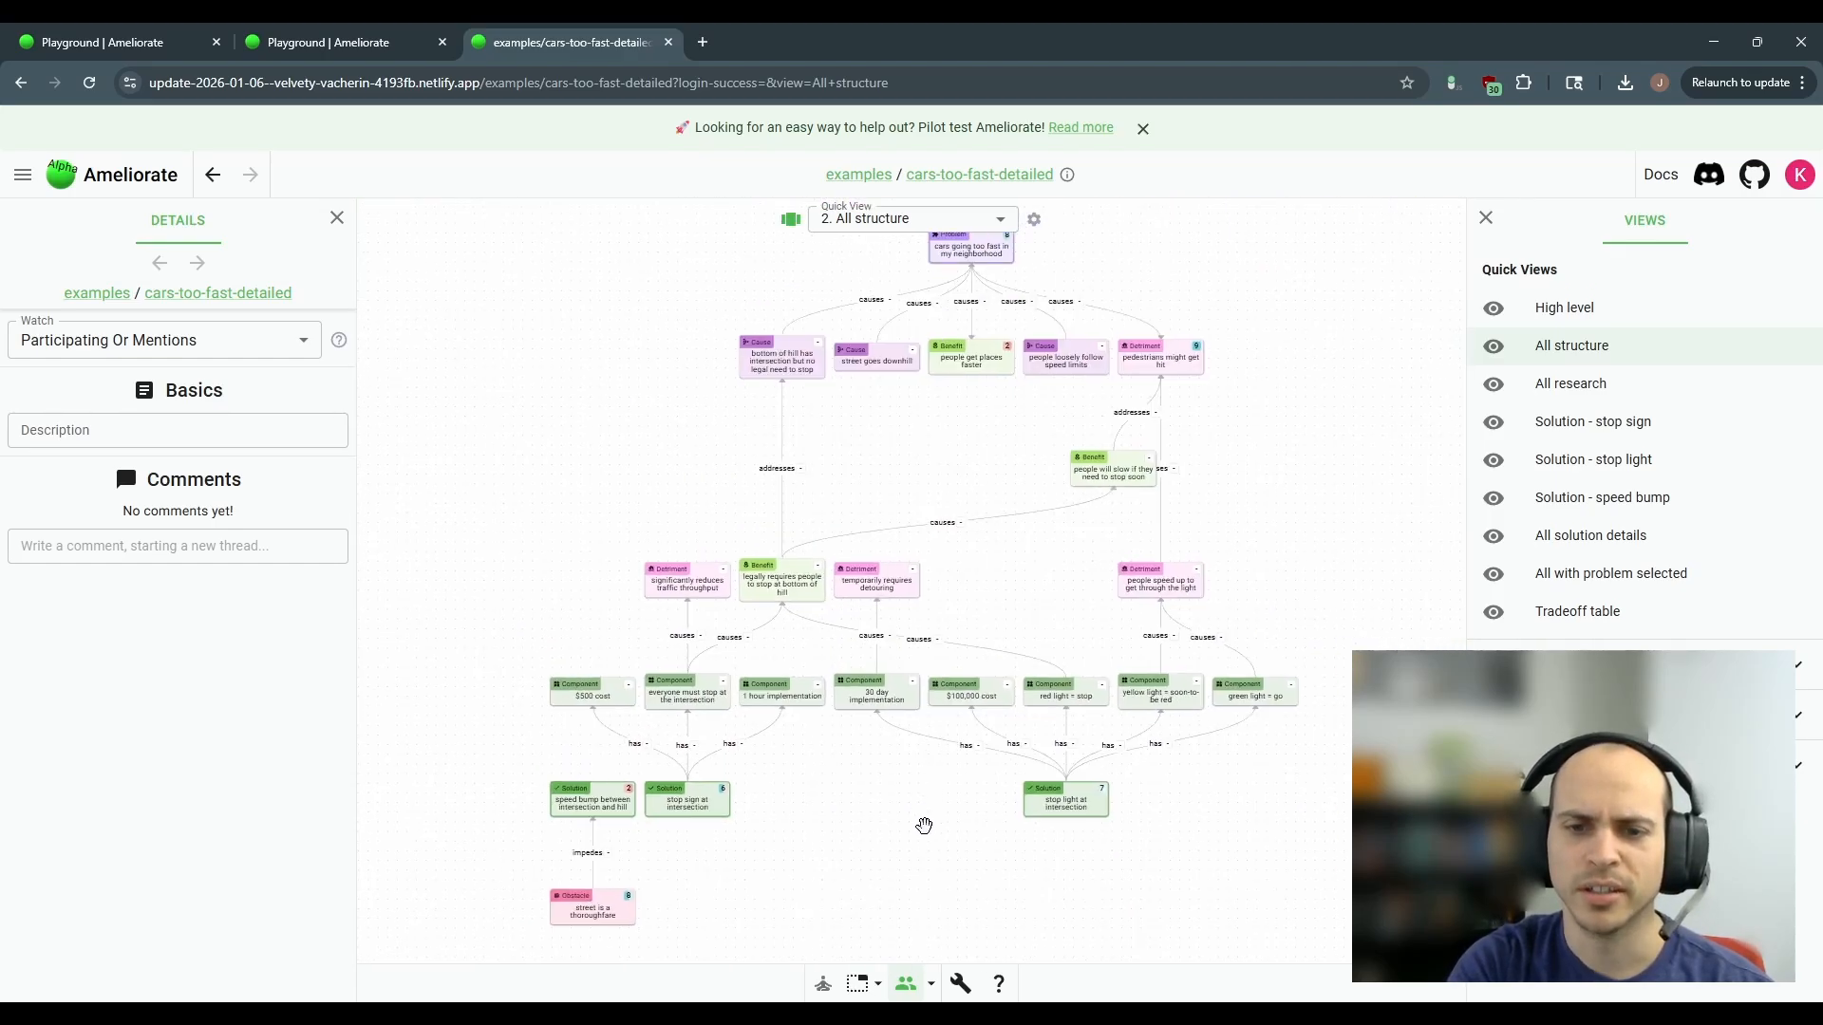
- Set the aggregation mode for the compared users' scores to Disagreement
left_click(931, 983)
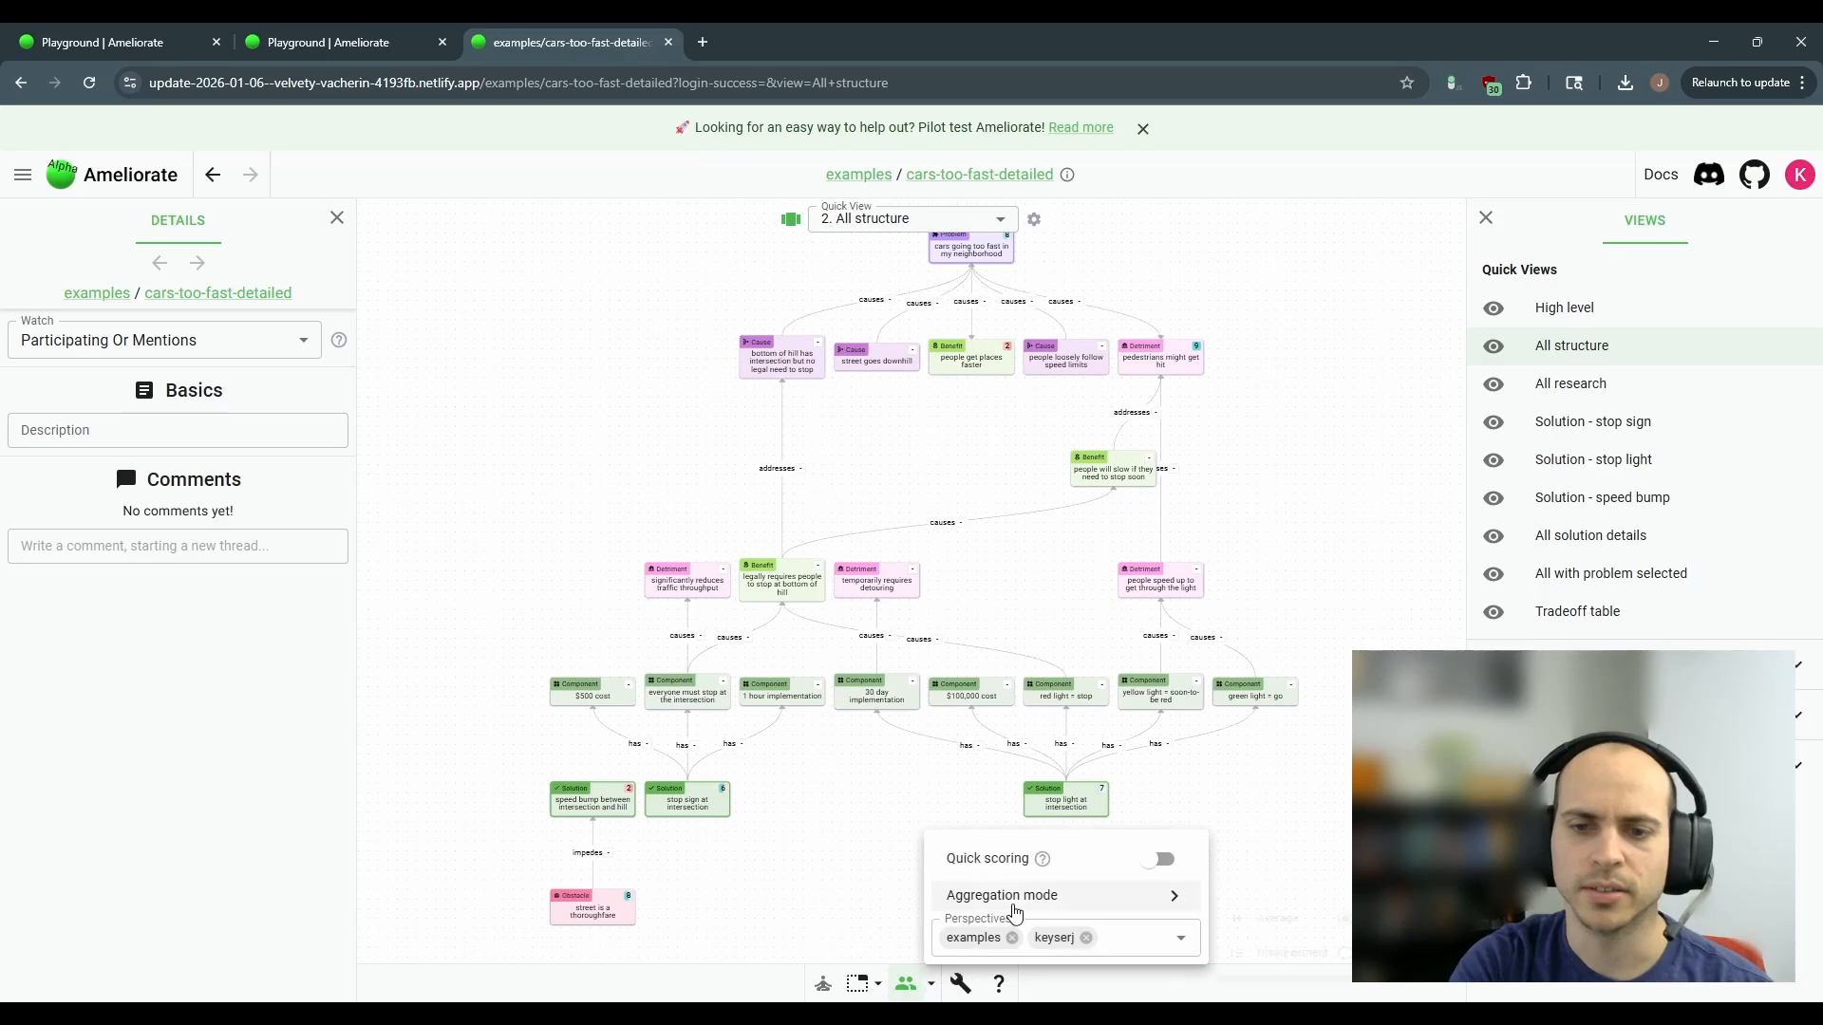
mouse_move(1091, 903)
left_click(1287, 962)
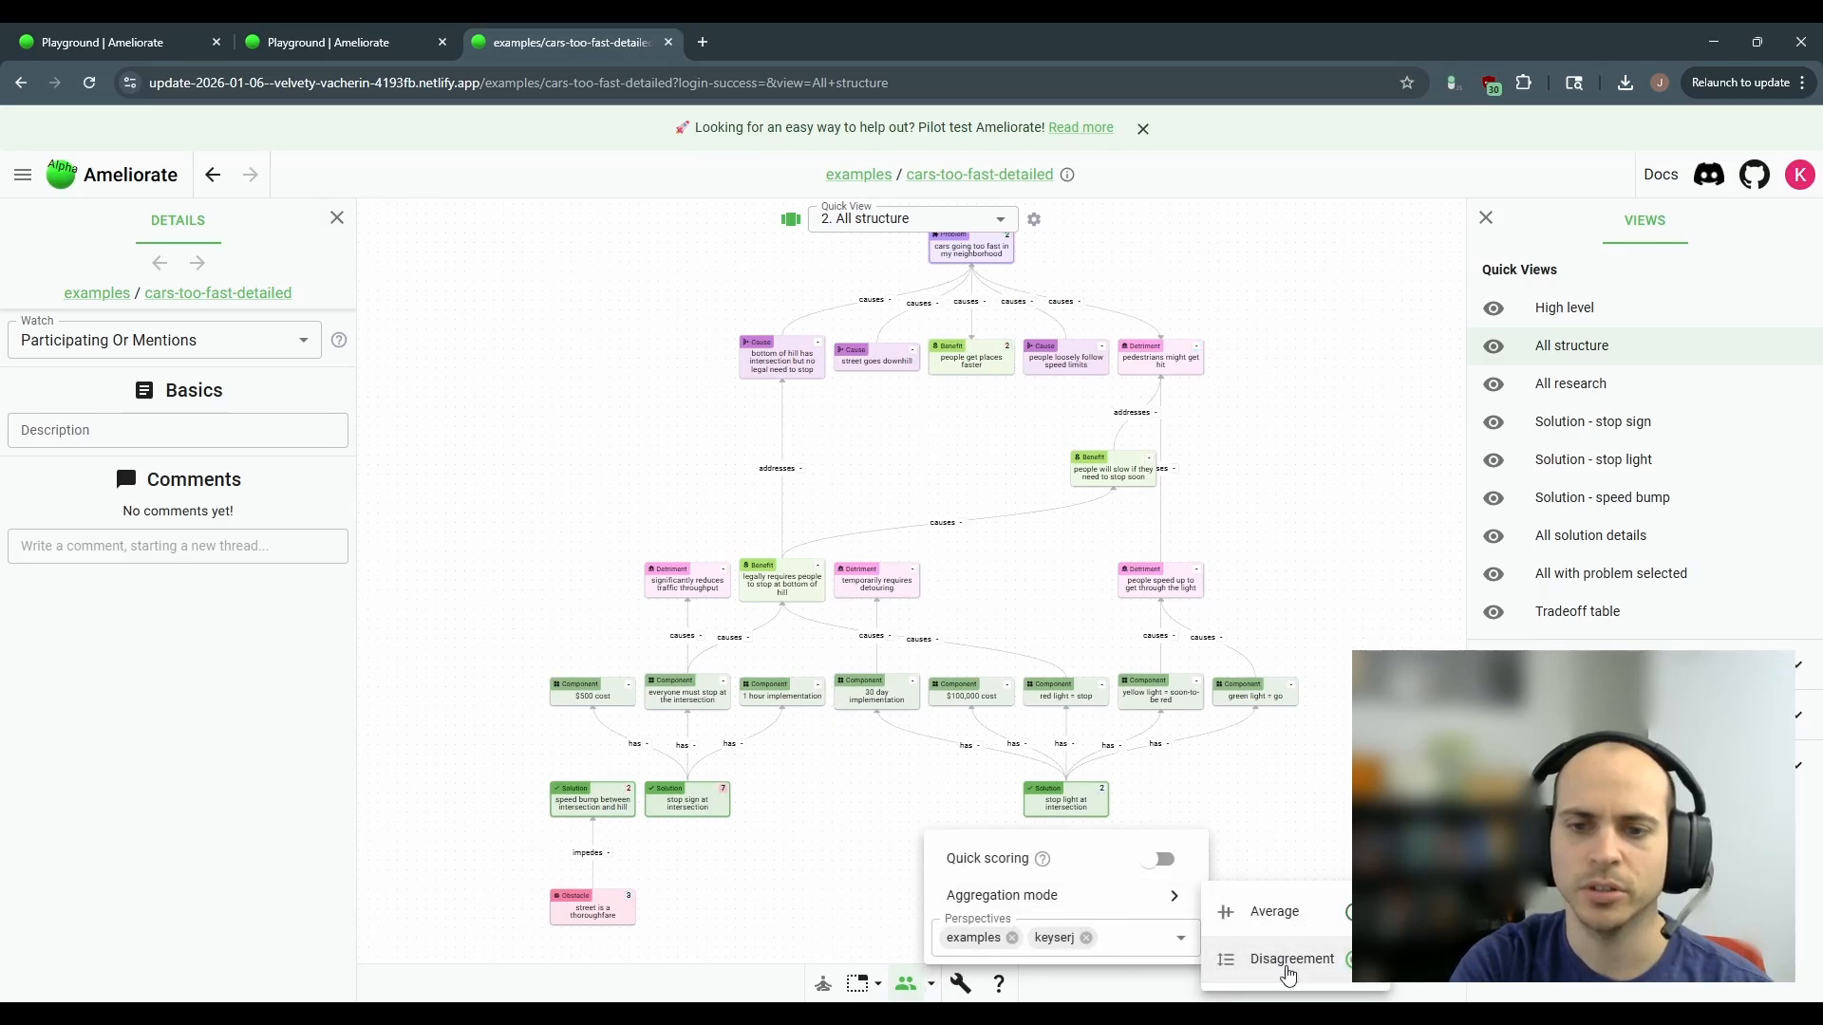
left_click(840, 806)
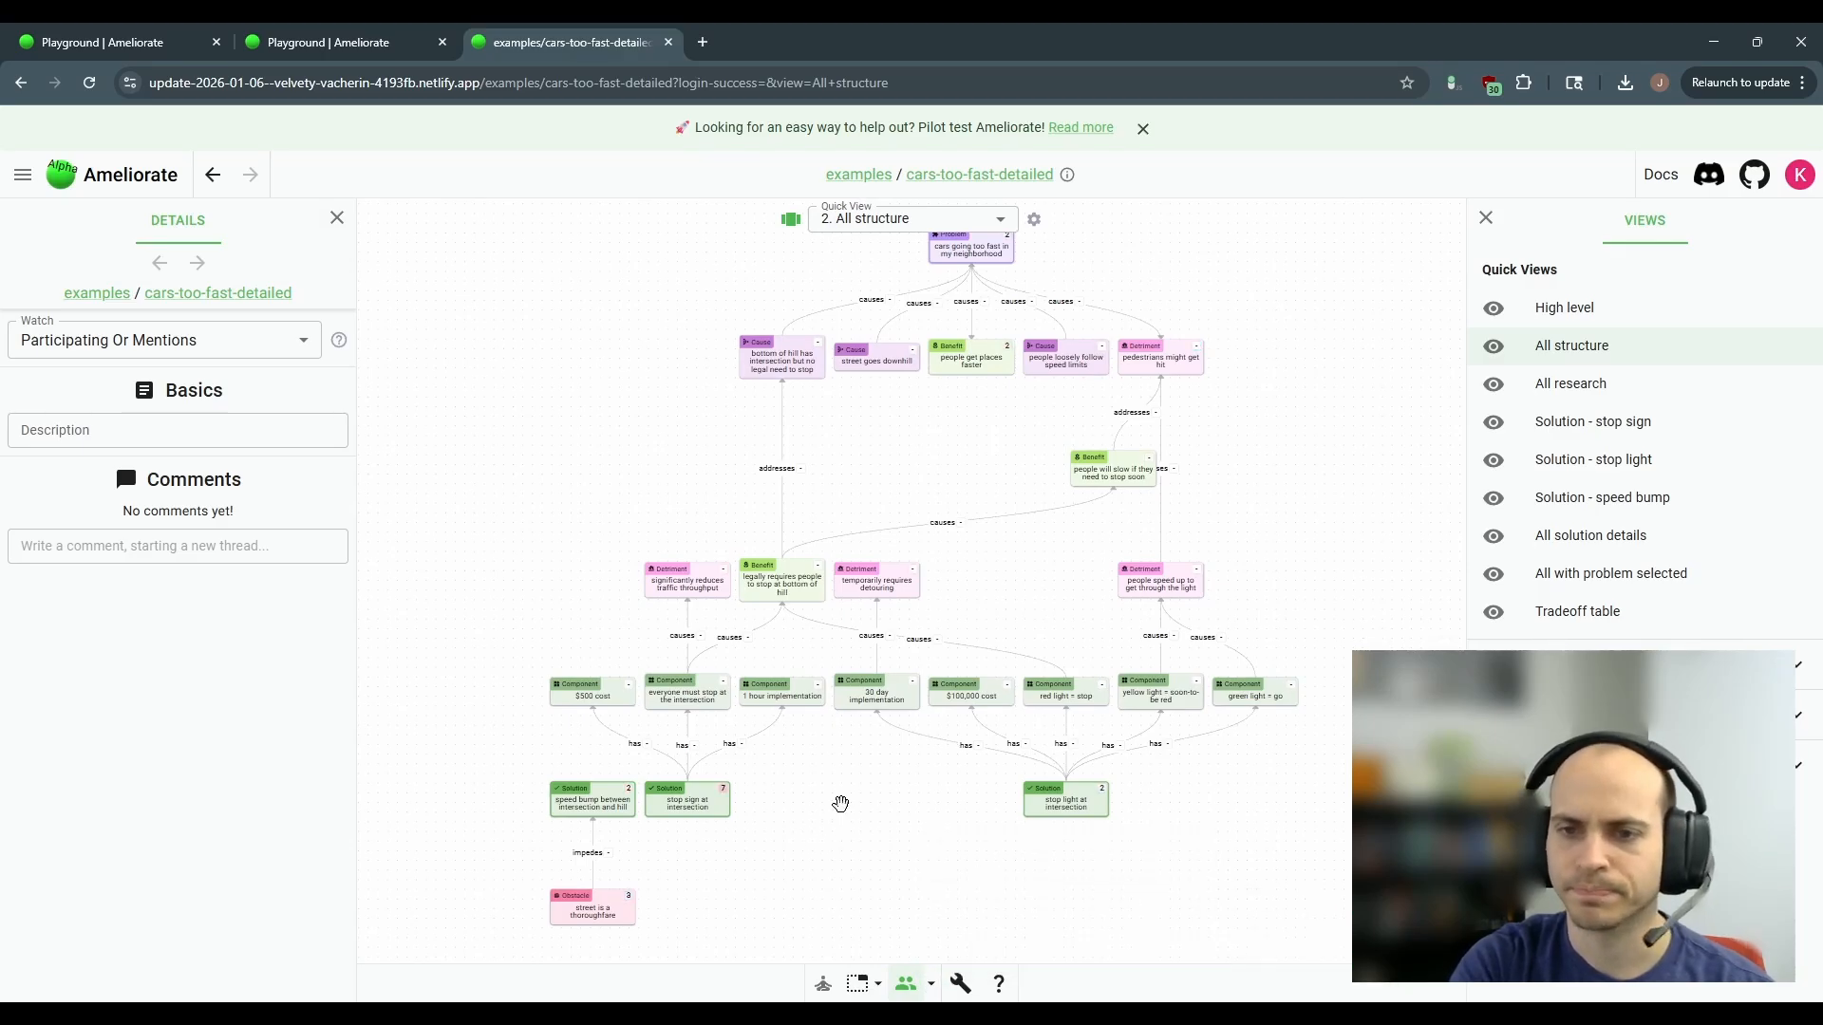
- Examine the disagreement scores across the All structure diagram, especially on the "stop sign at intersection" solution
left_click_drag(841, 804, 906, 782)
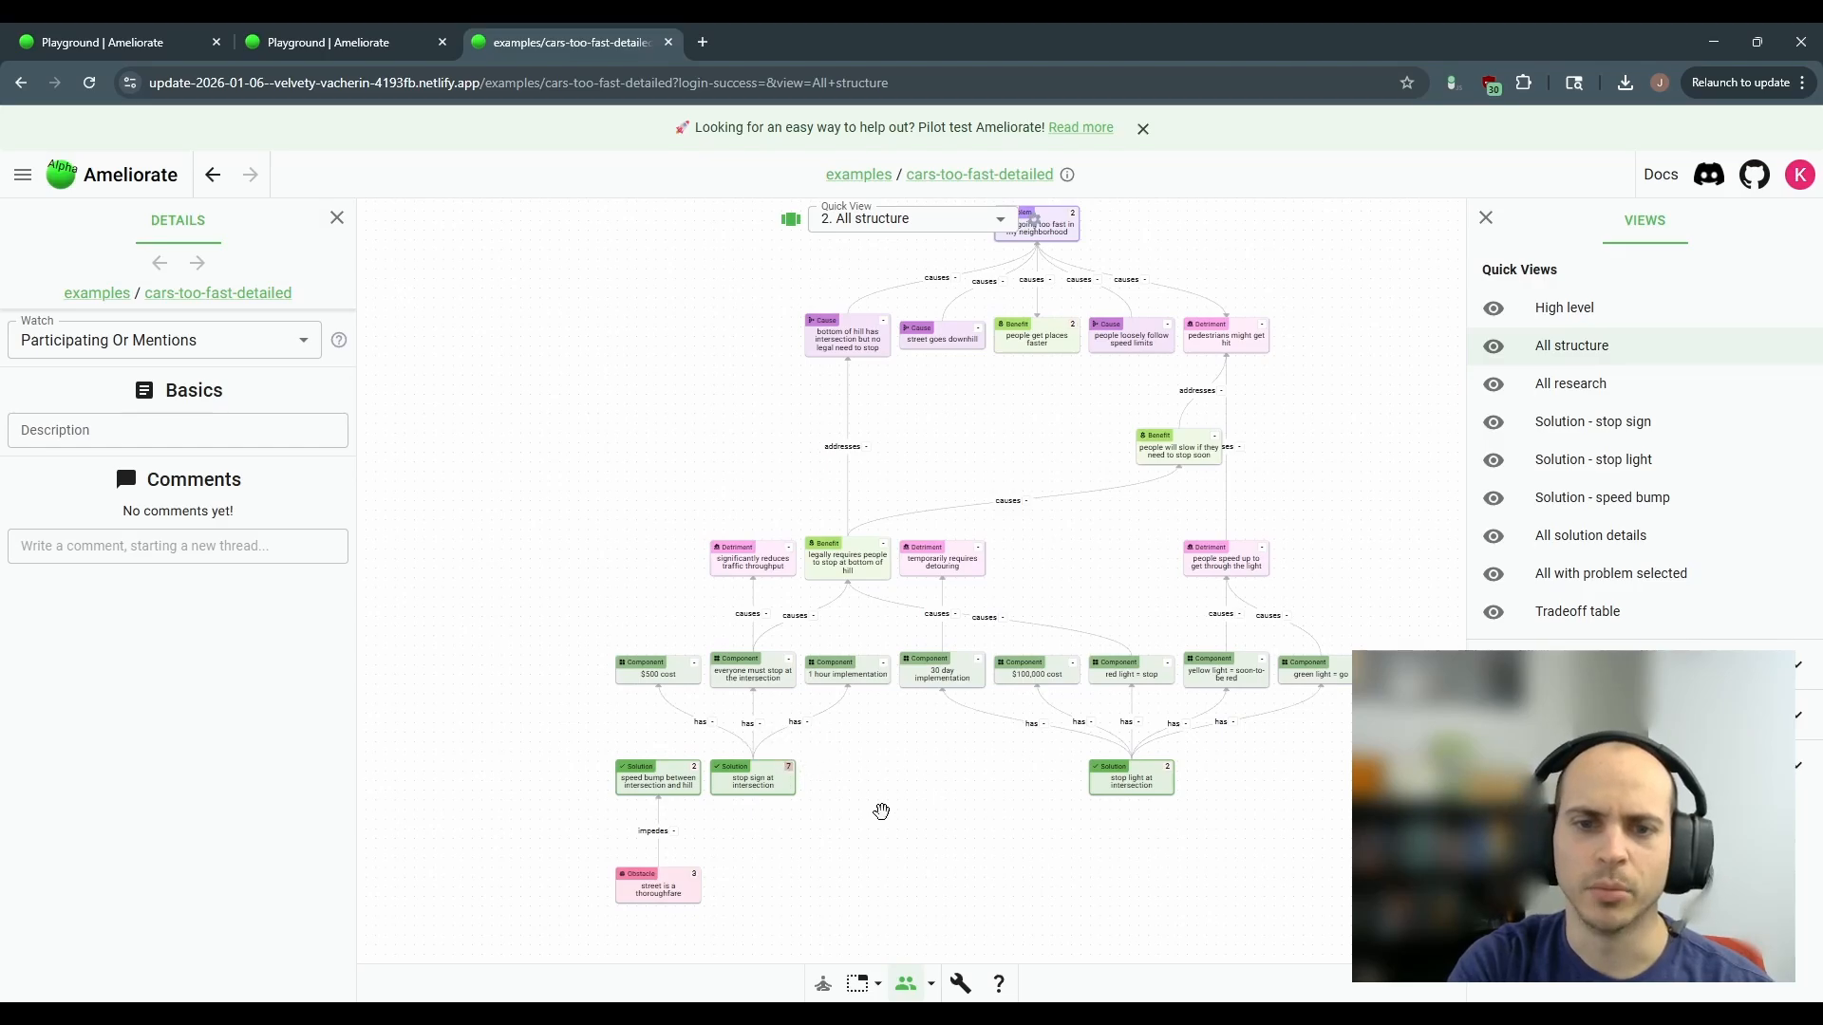
scroll(881, 812, "up", 4)
scroll(960, 794, "down", 4)
scroll(902, 830, "up", 2)
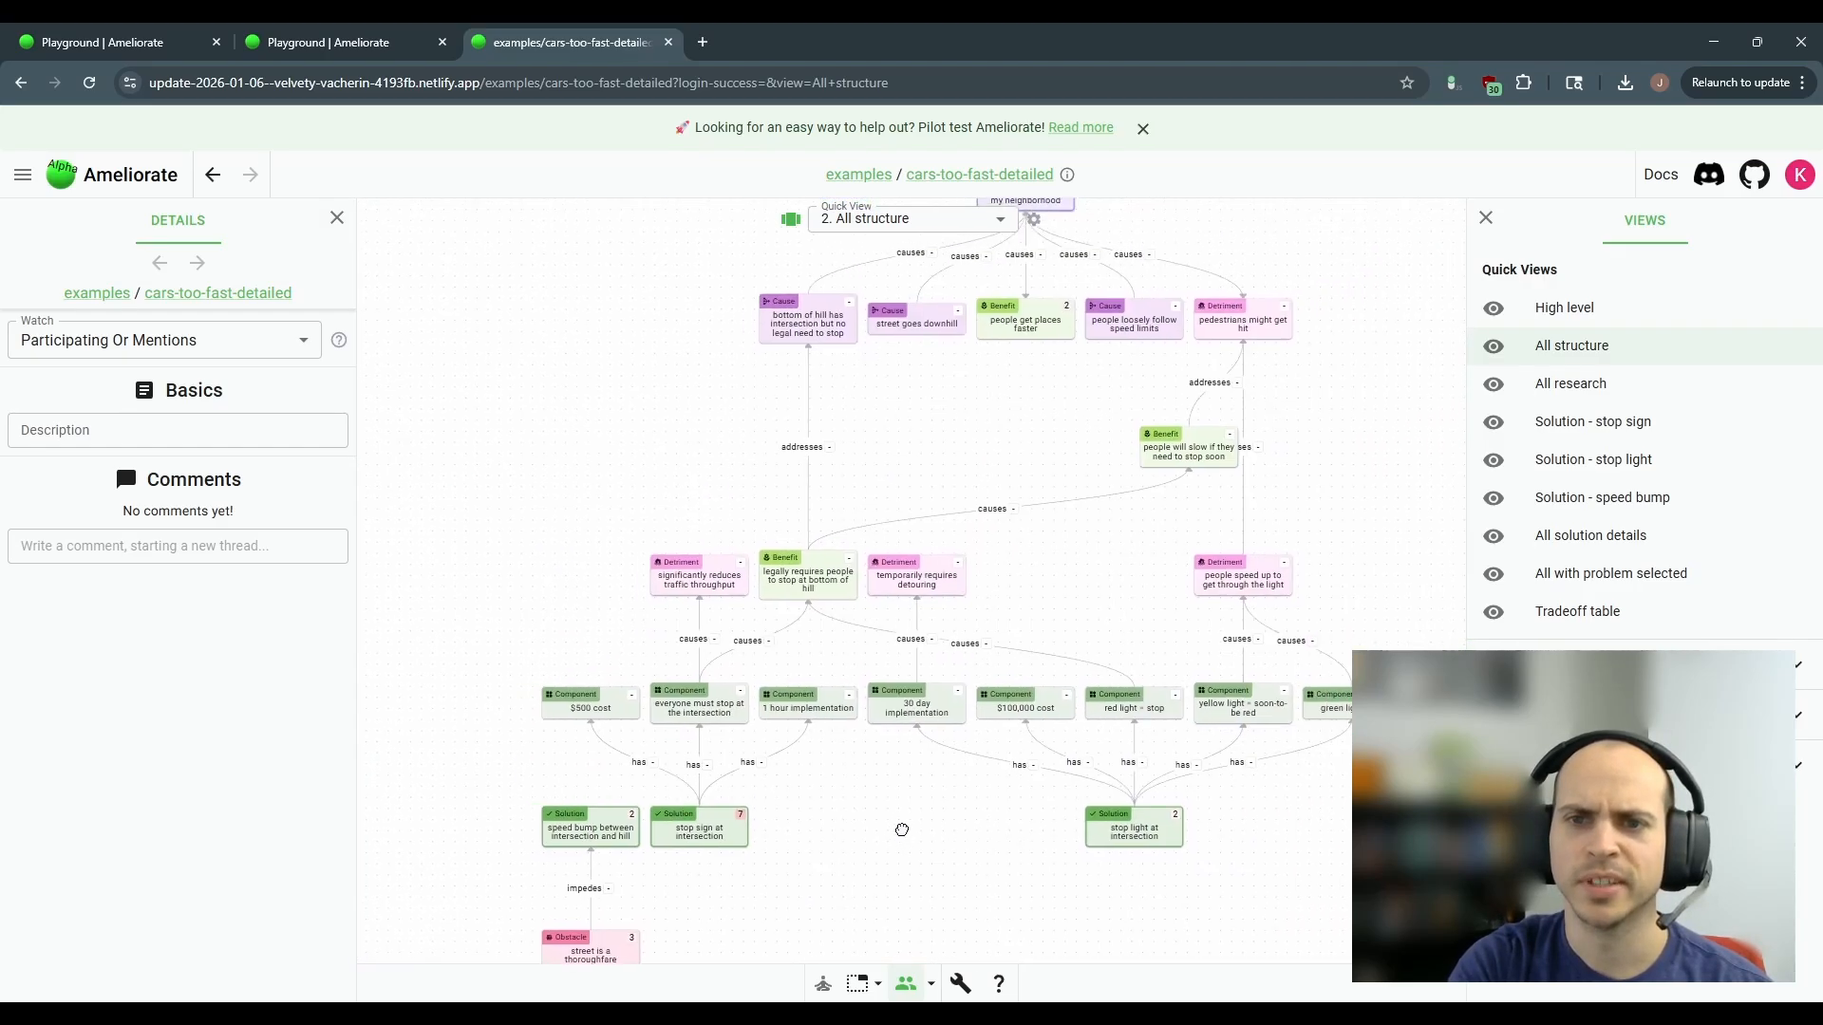
scroll(902, 830, "down", 1)
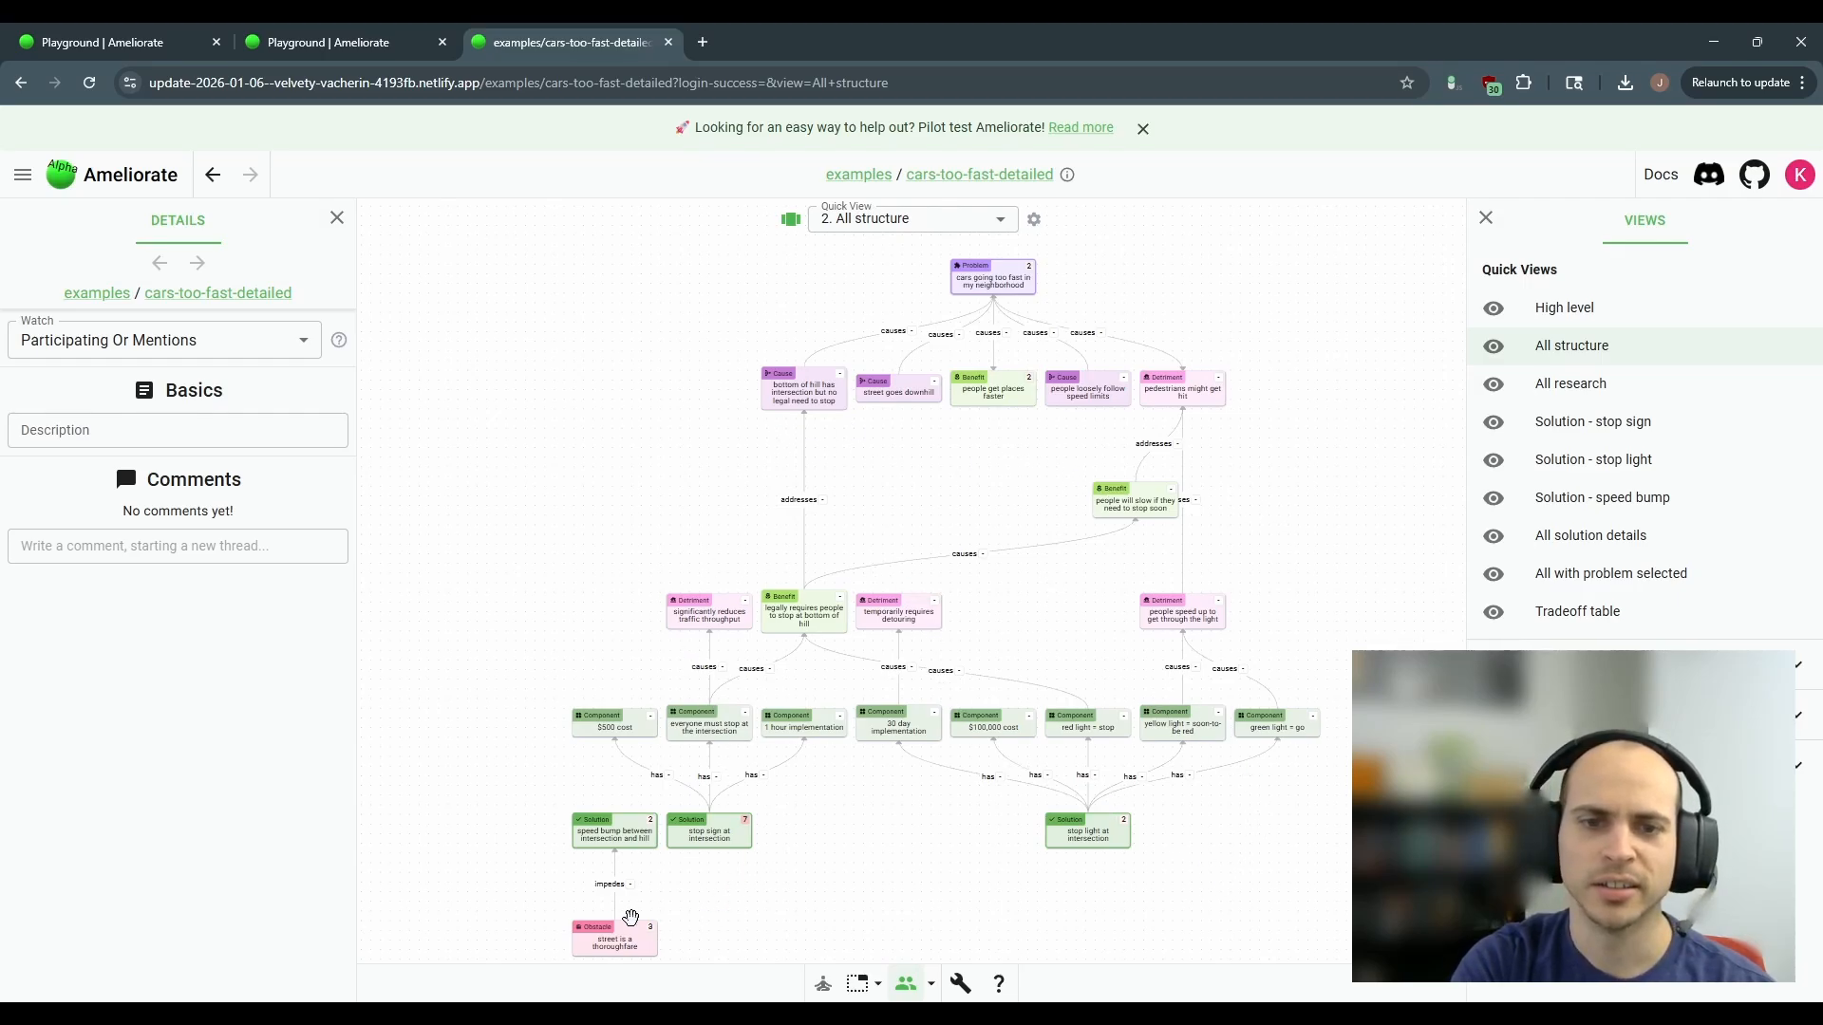
scroll(717, 859, "up", 5)
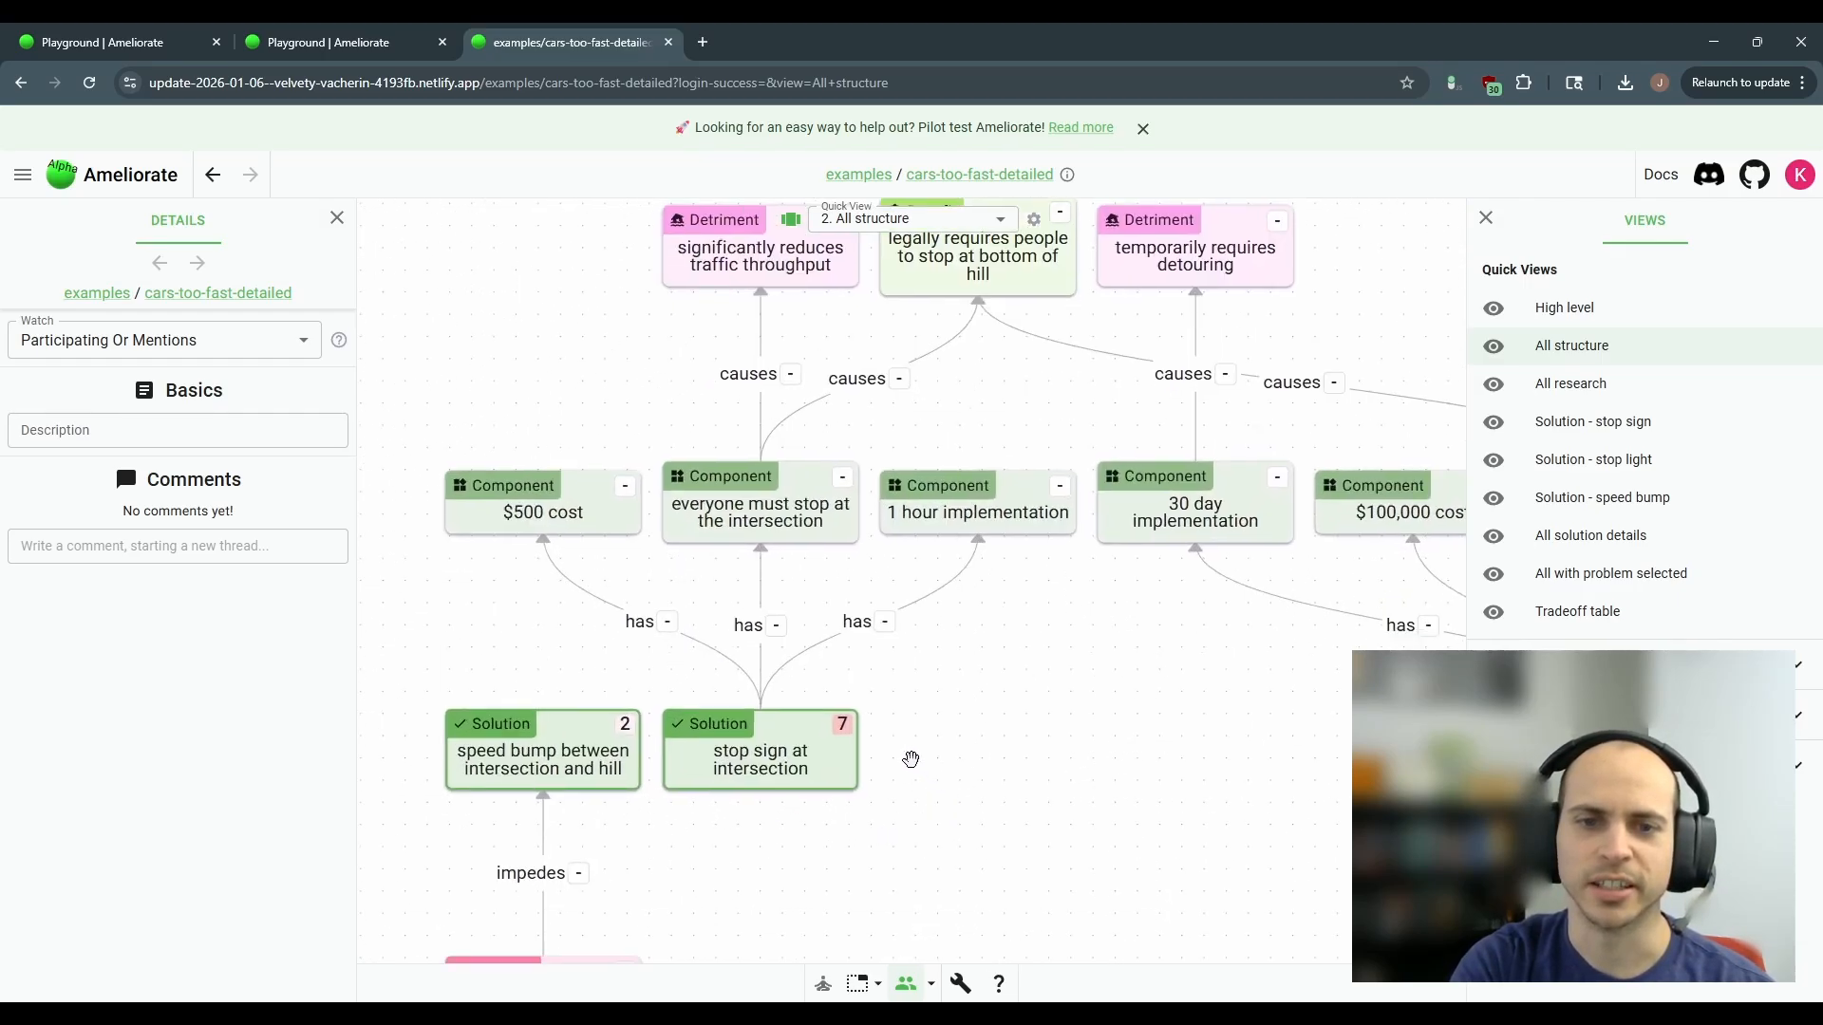
mouse_move(846, 736)
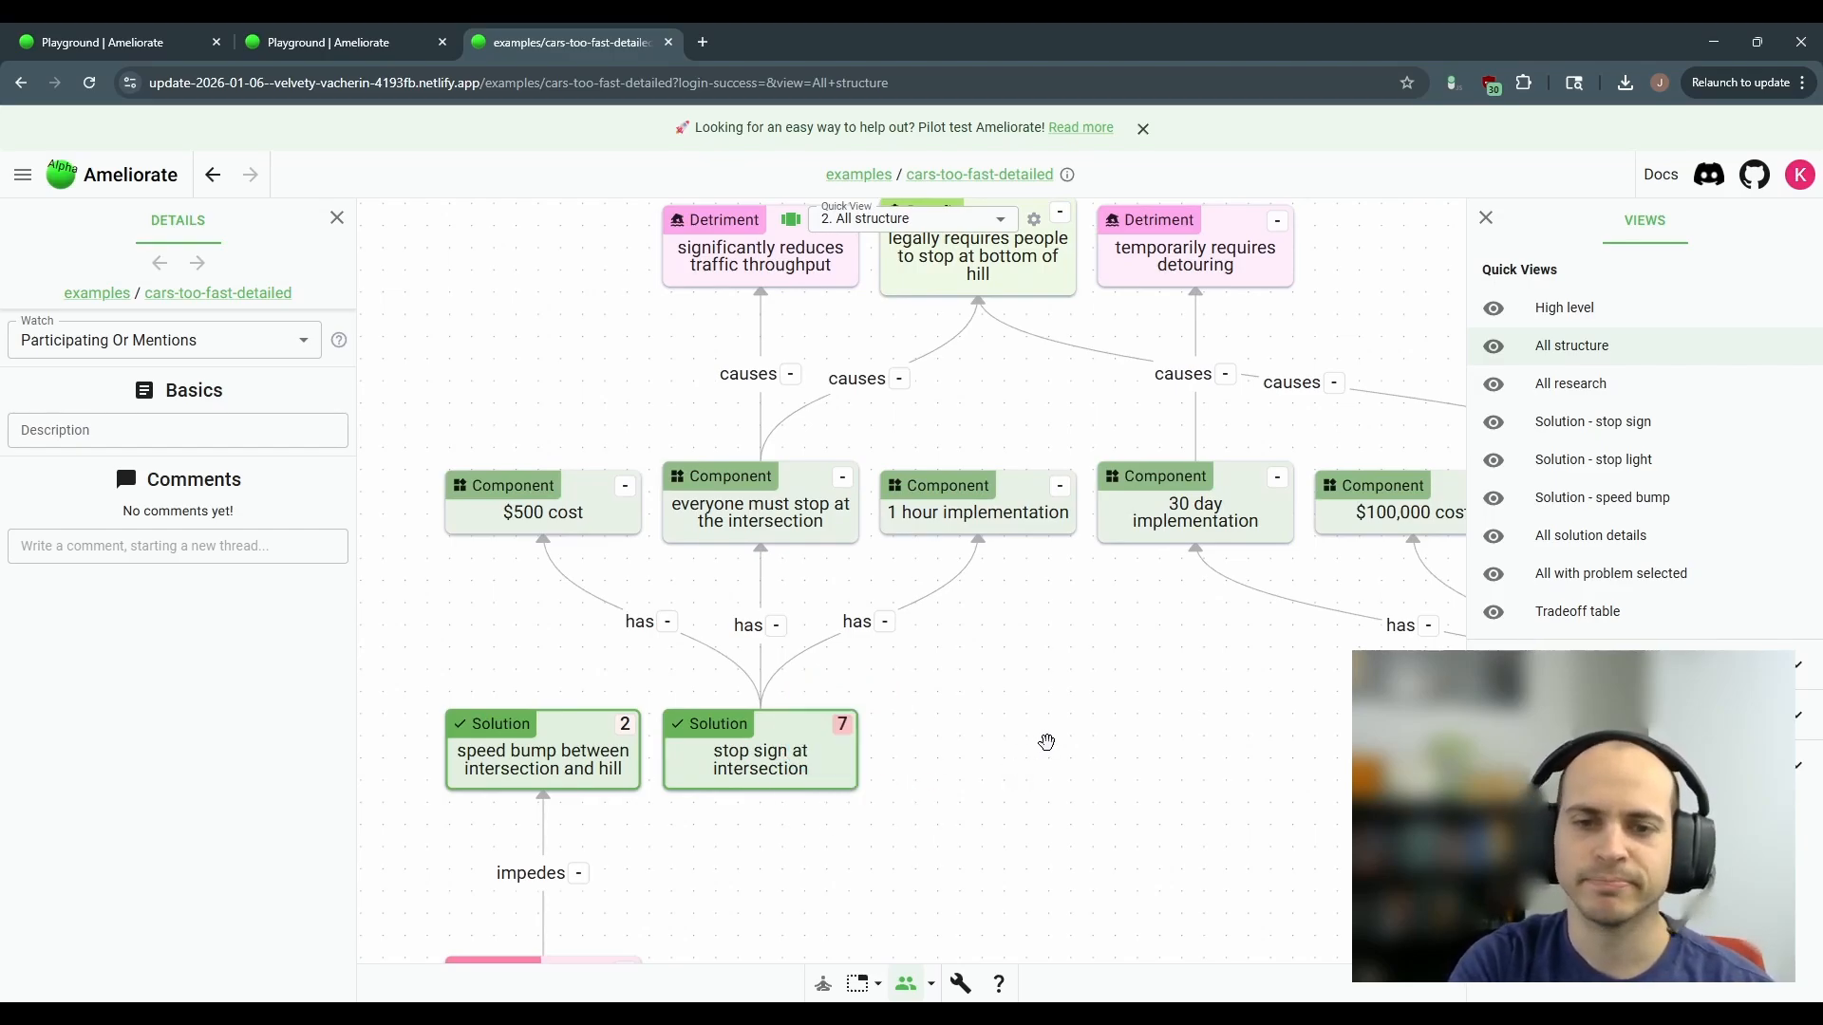
scroll(1038, 686, "down", 5)
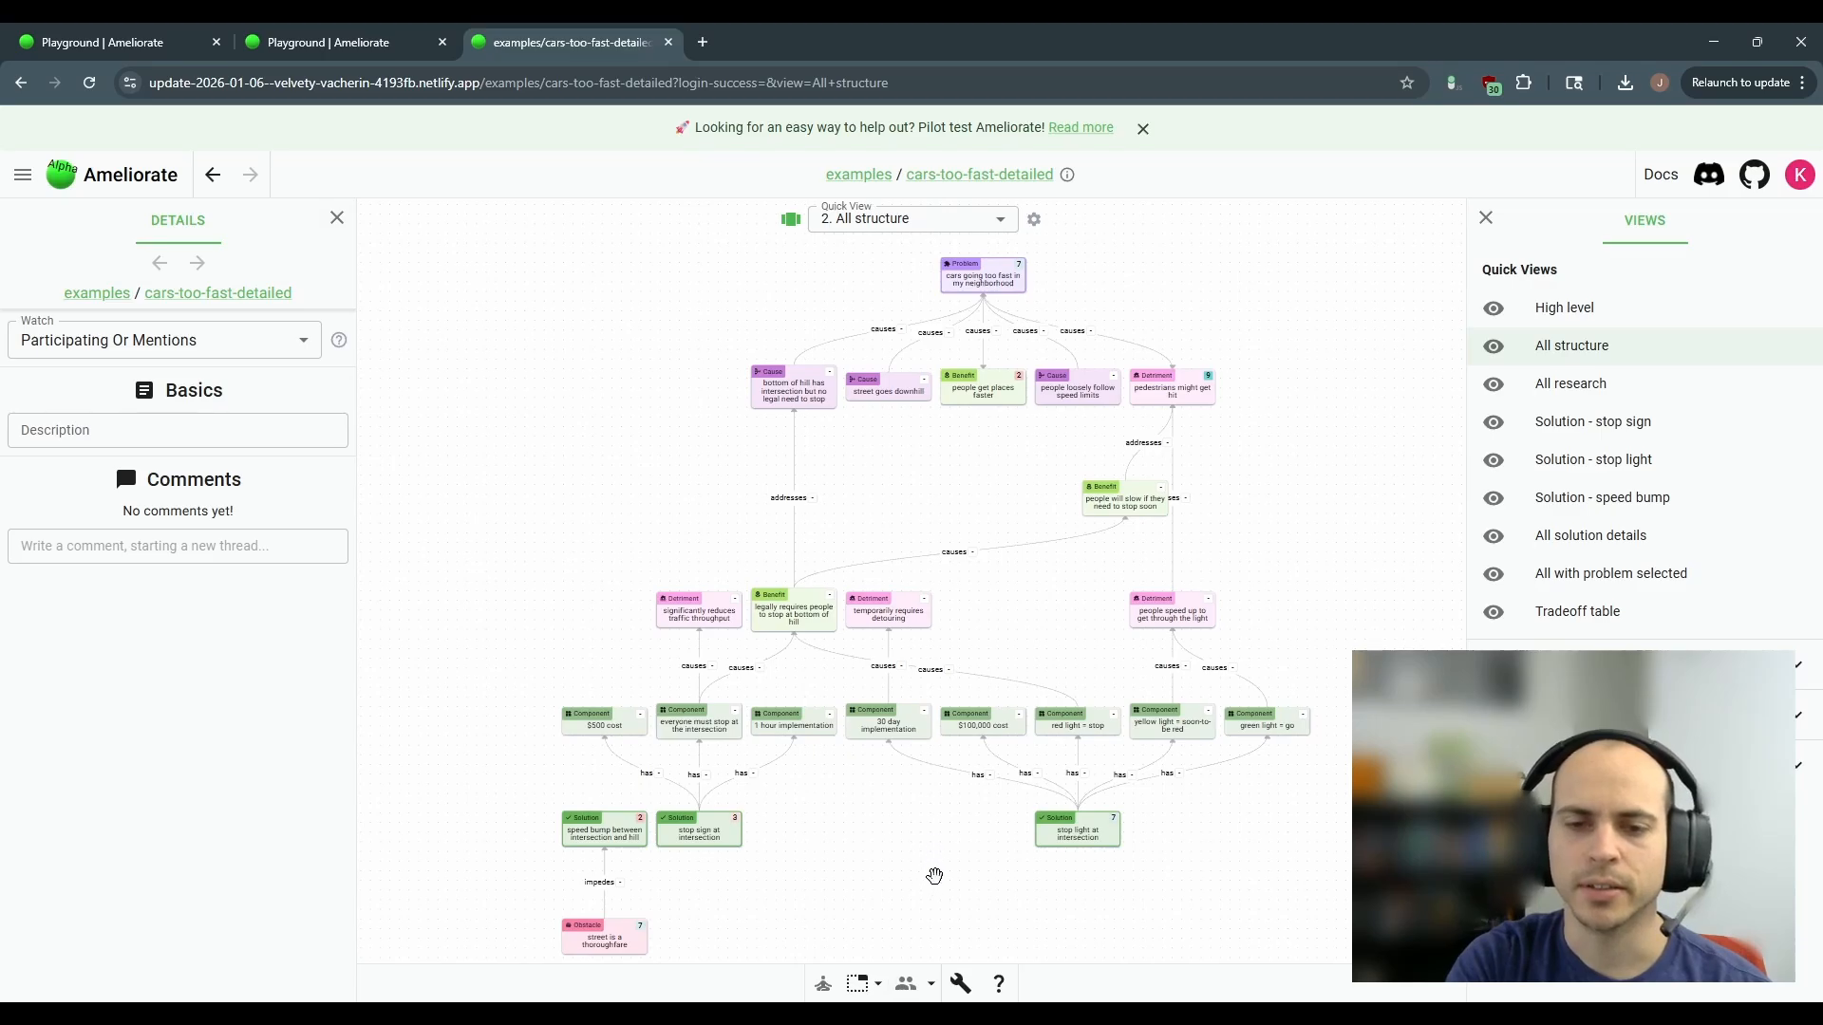
- Compare the controls around the "pedestrians might get hit" detriment in the newer and older playgrounds
left_click(124, 45)
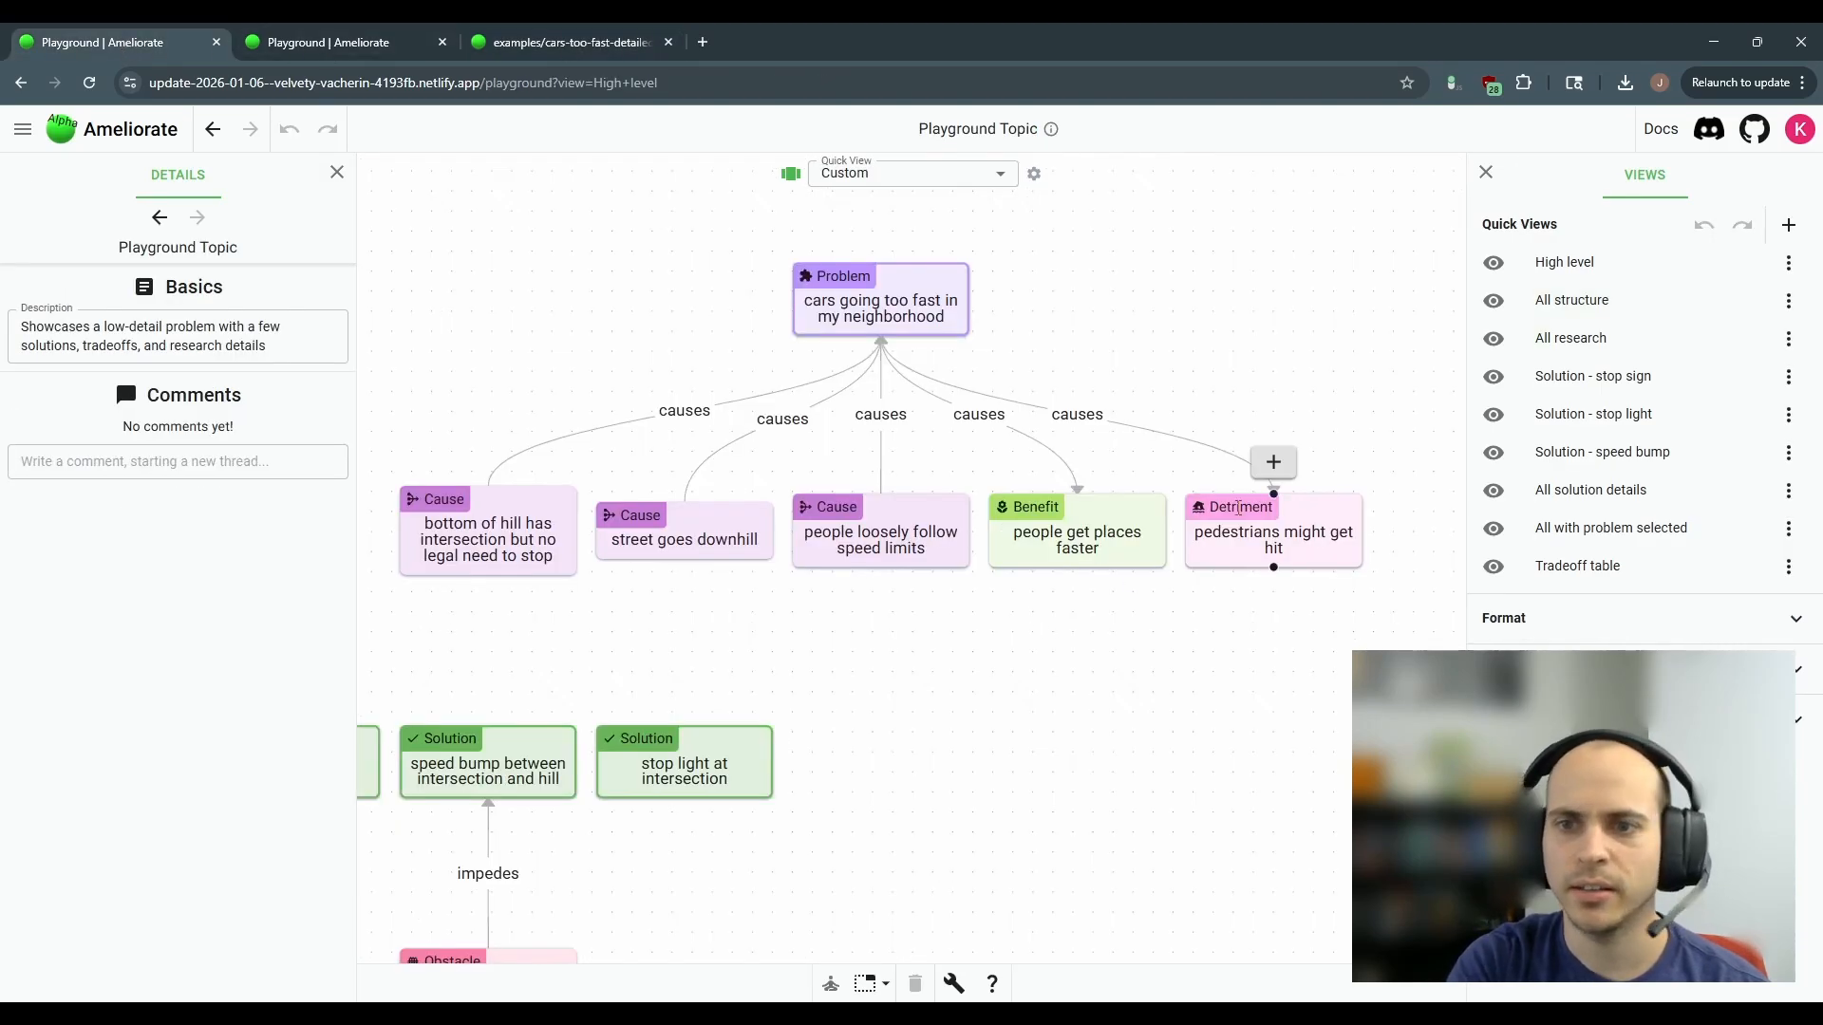
mouse_move(1281, 589)
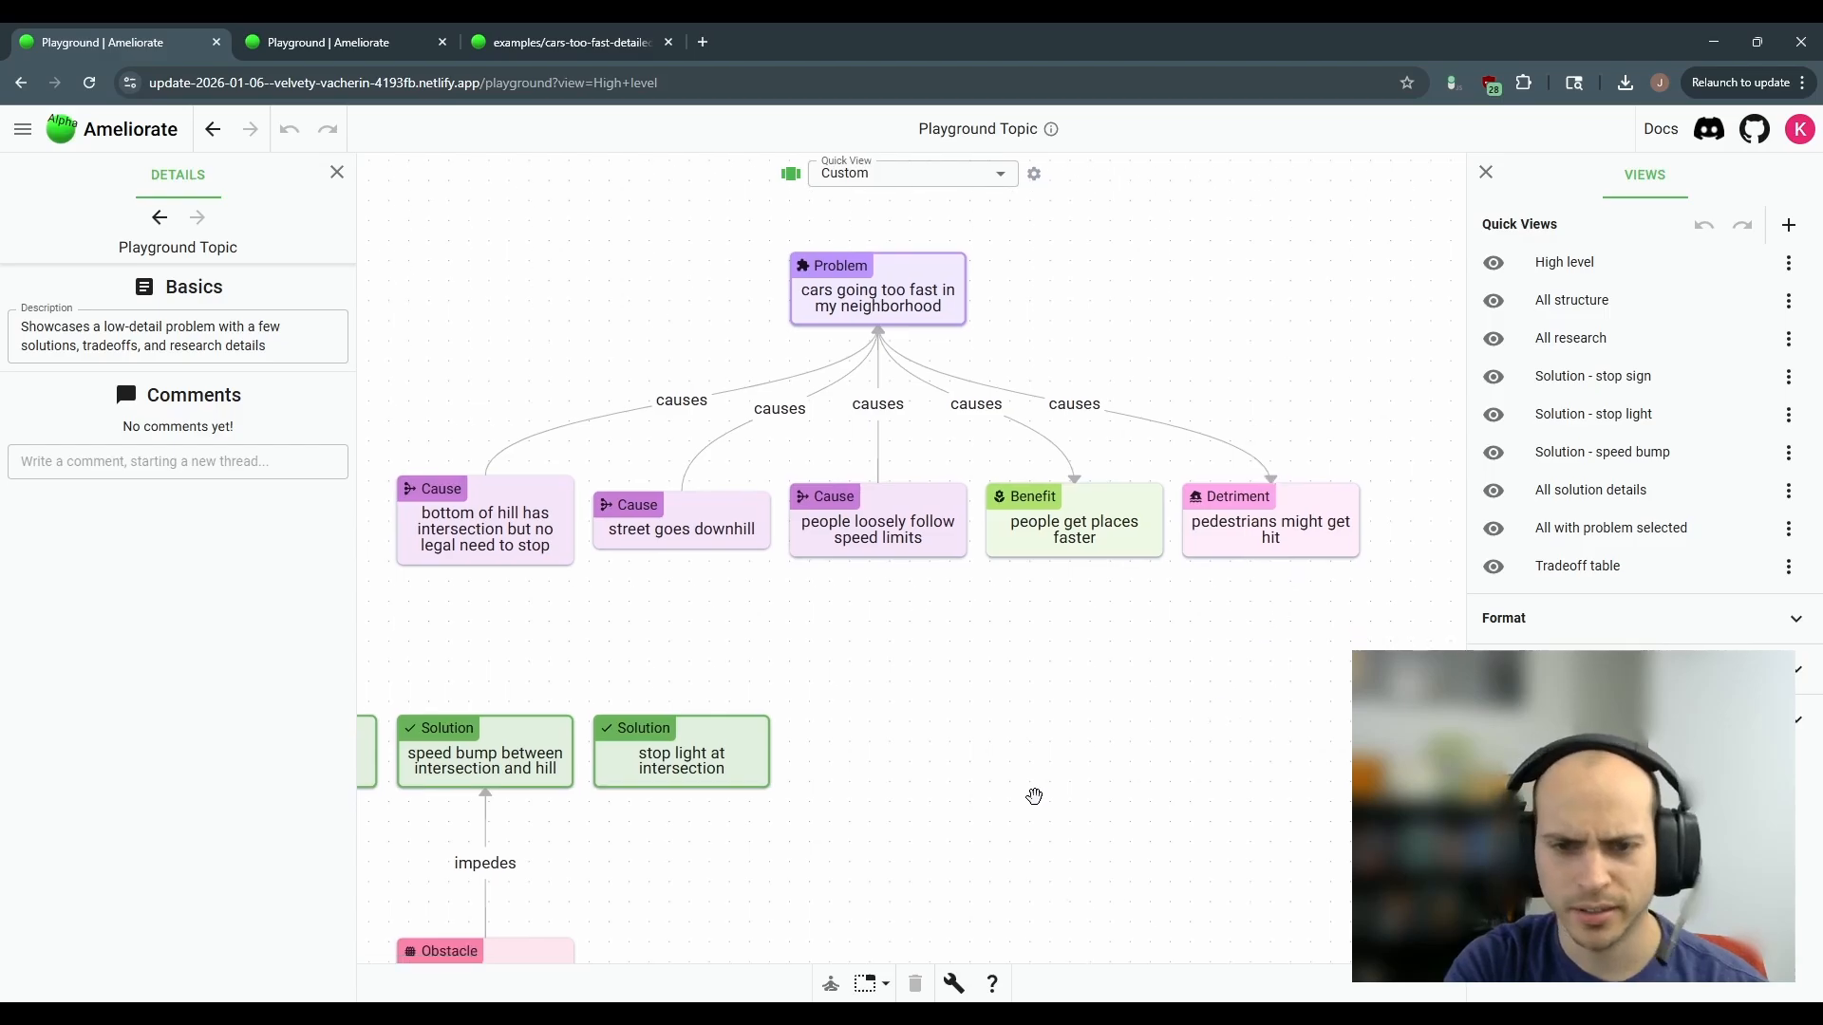
key("ctrl+Tab")
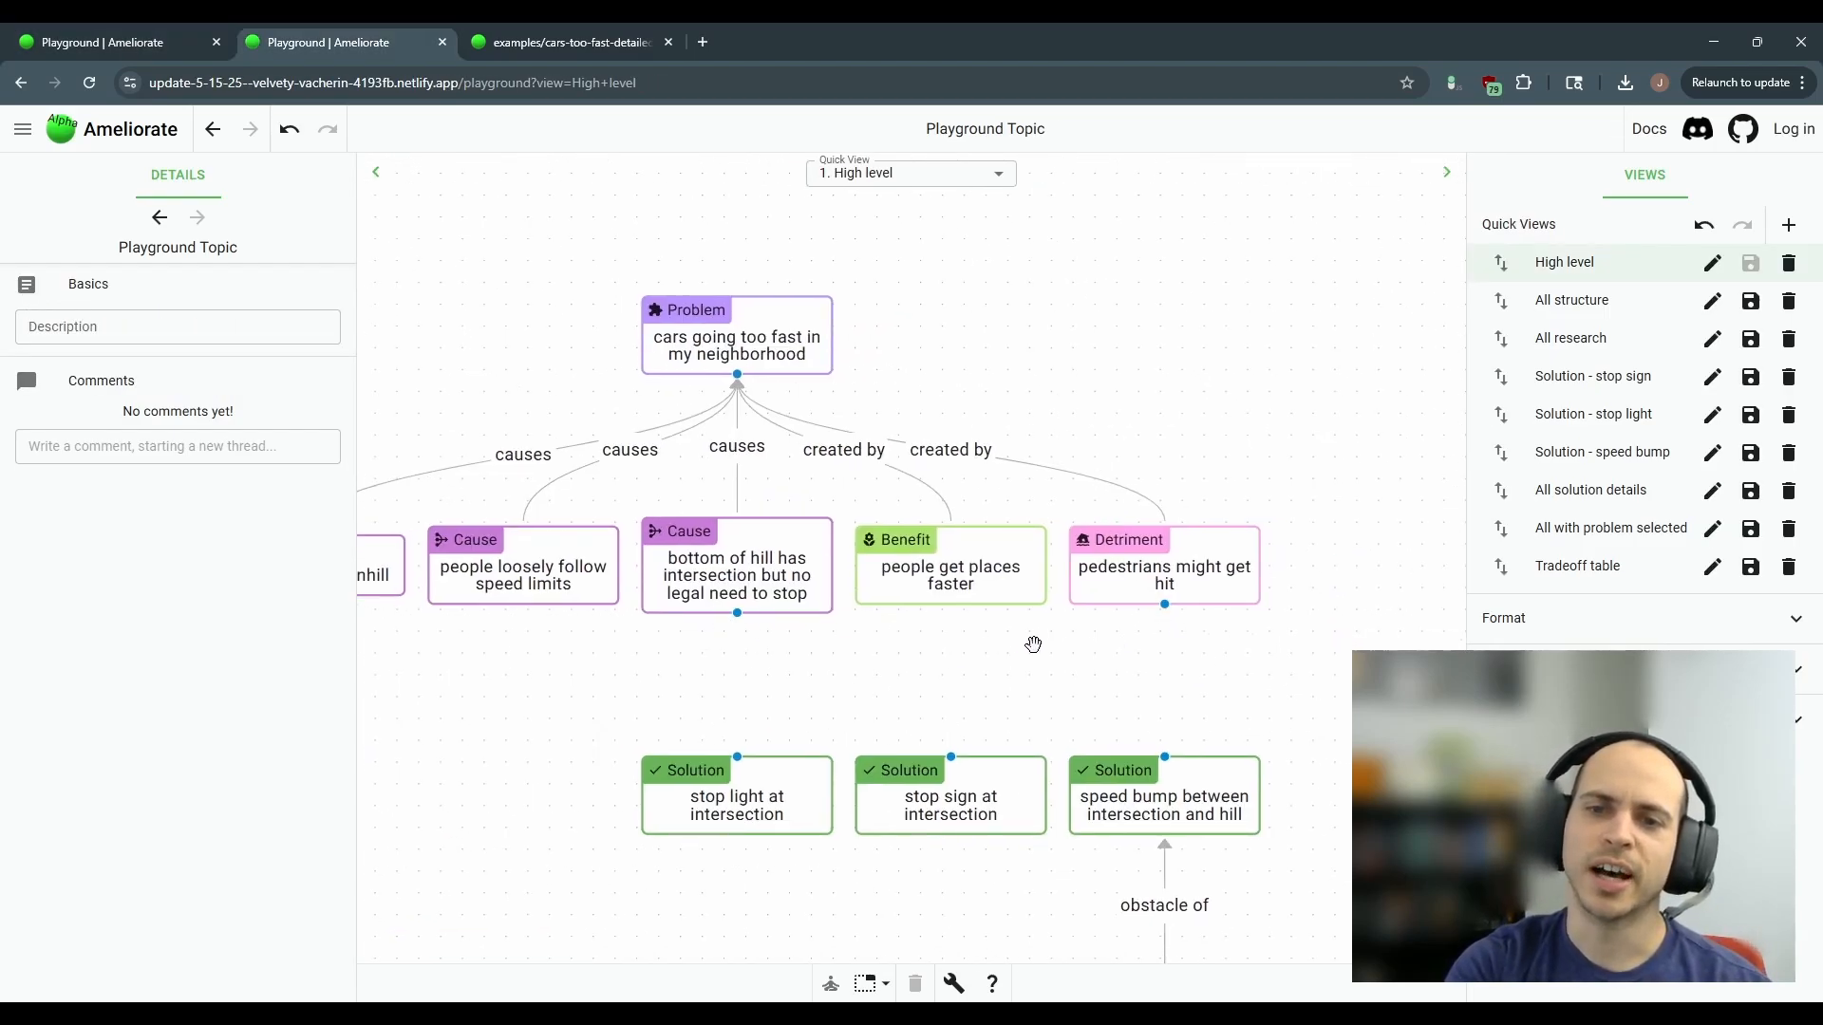
mouse_move(1165, 608)
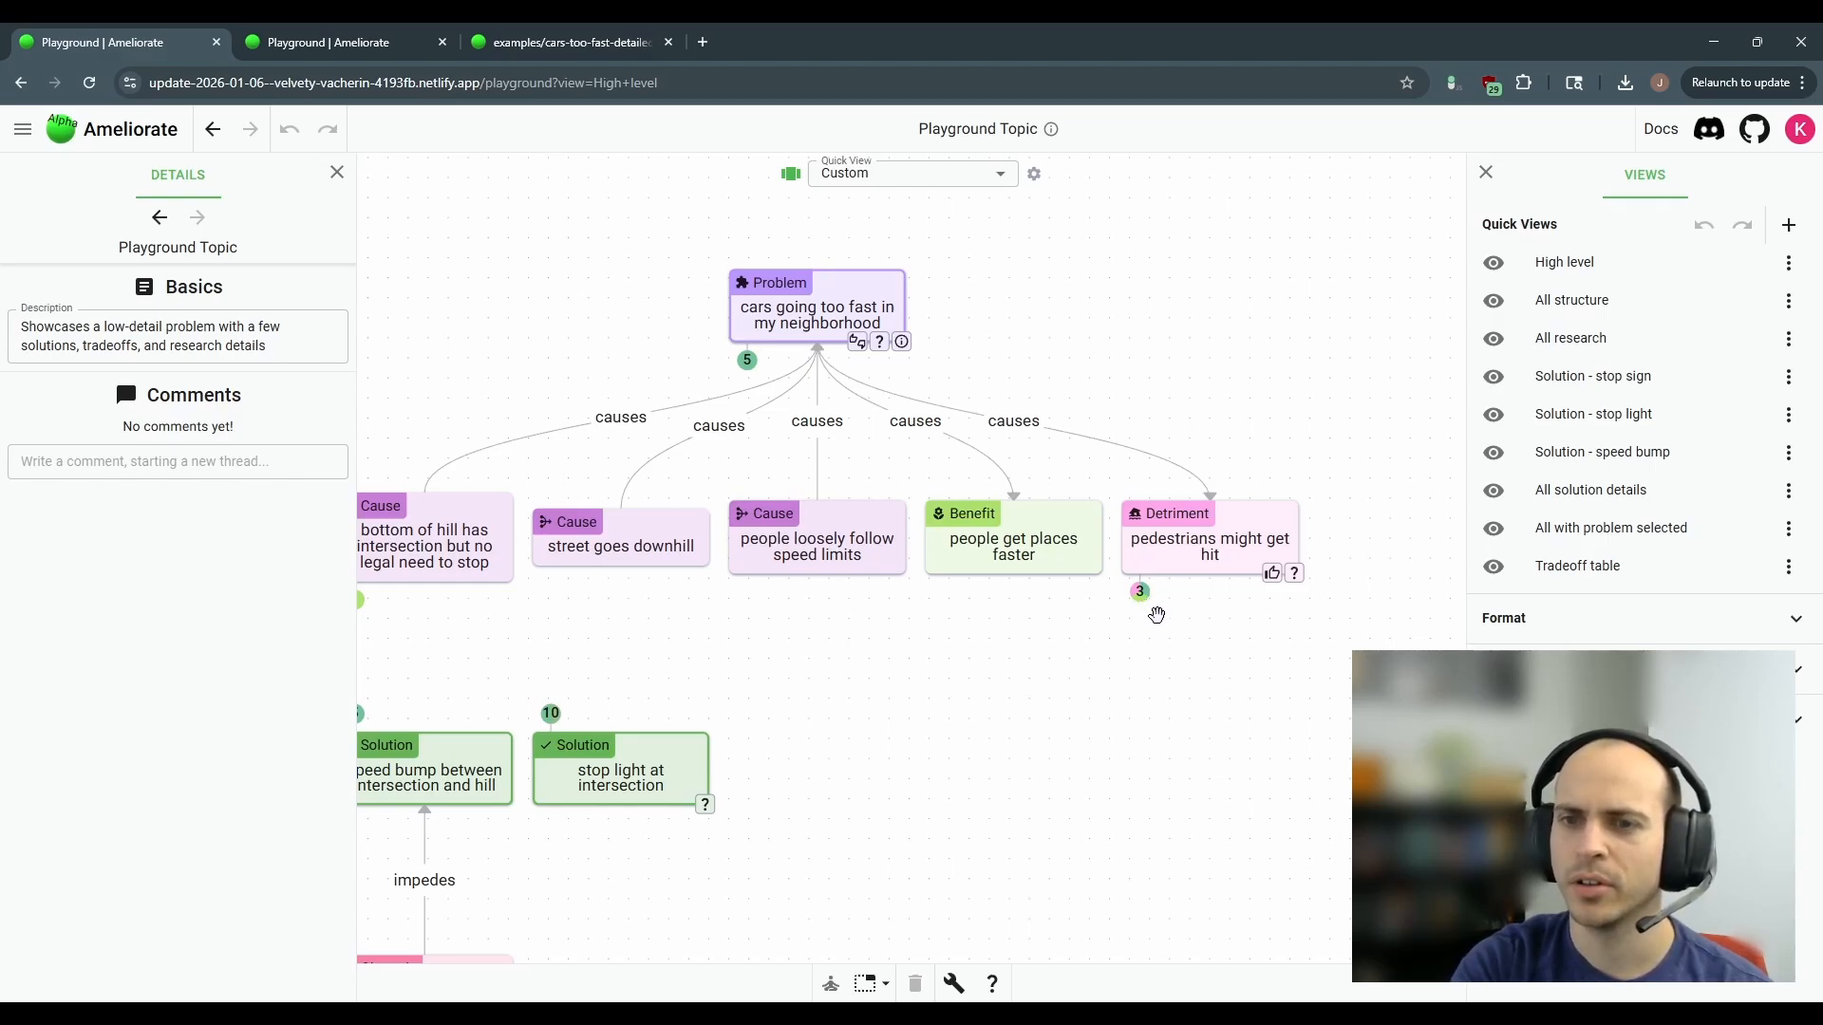
- In the newer playground, turn on the display of scores and inspect the indicators around the "pedestrians might get hit" detriment
mouse_move(1145, 599)
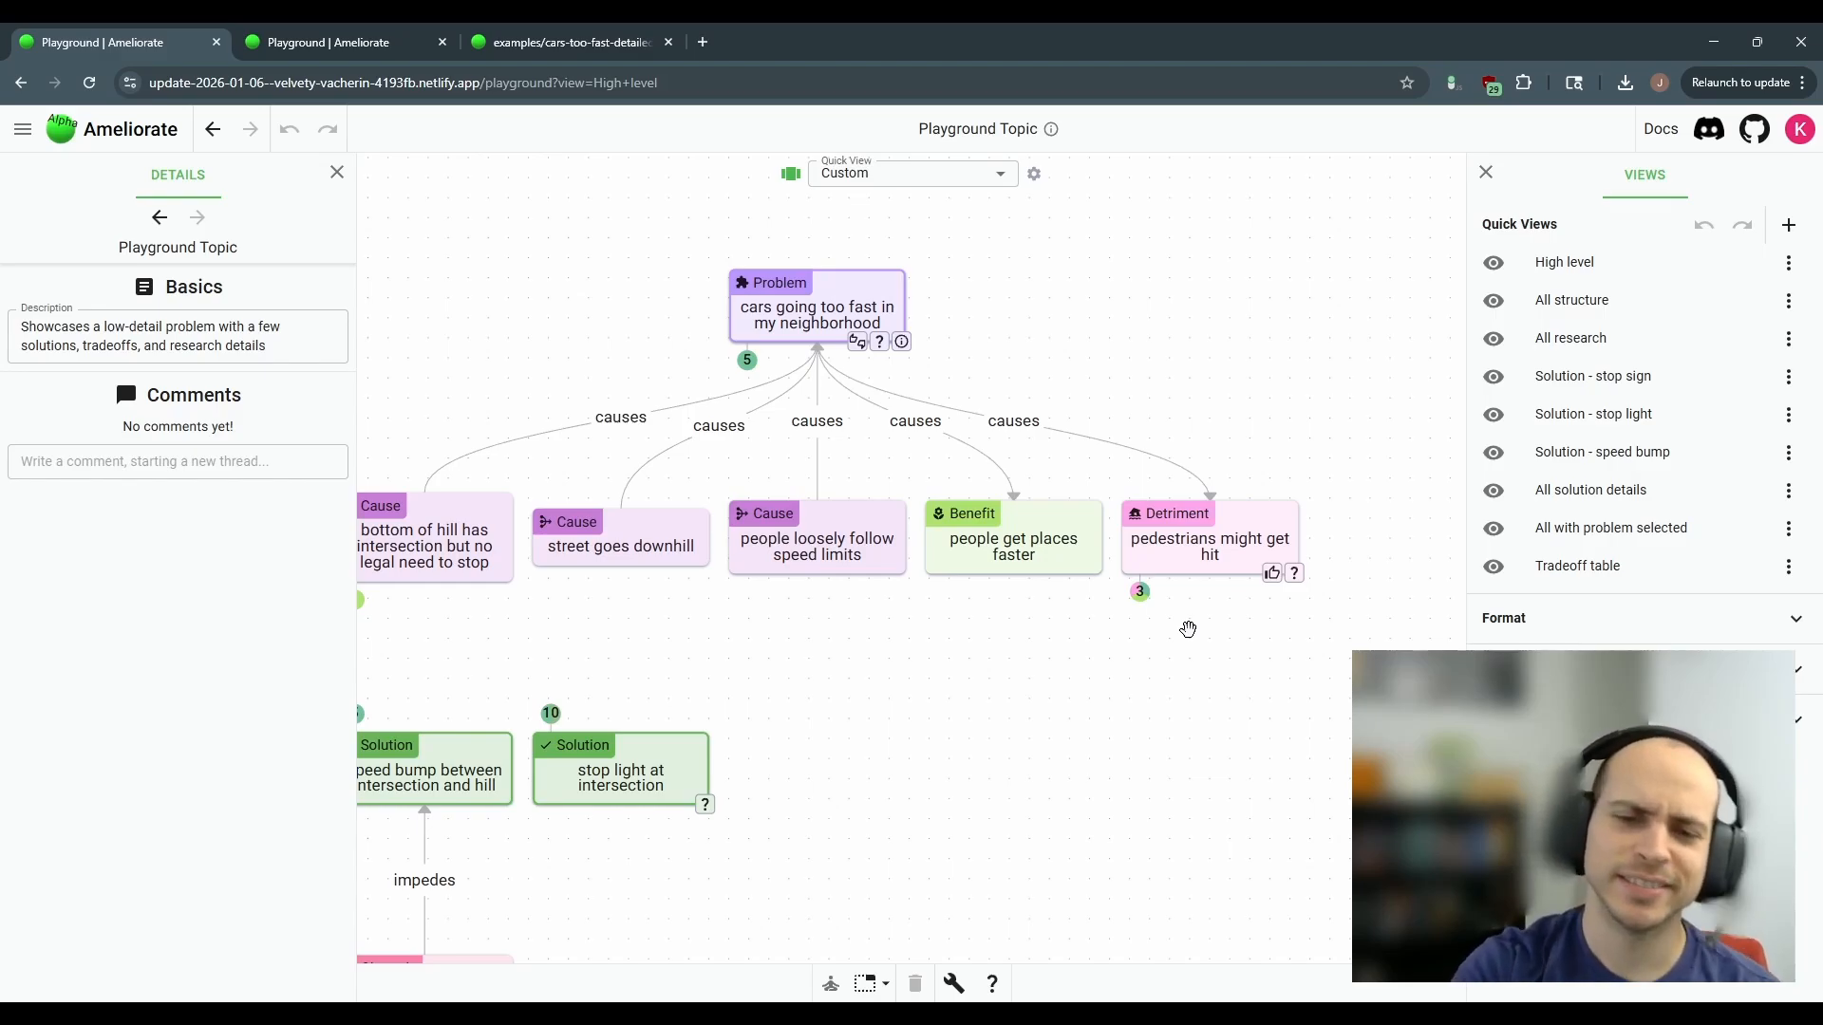
left_click(869, 985)
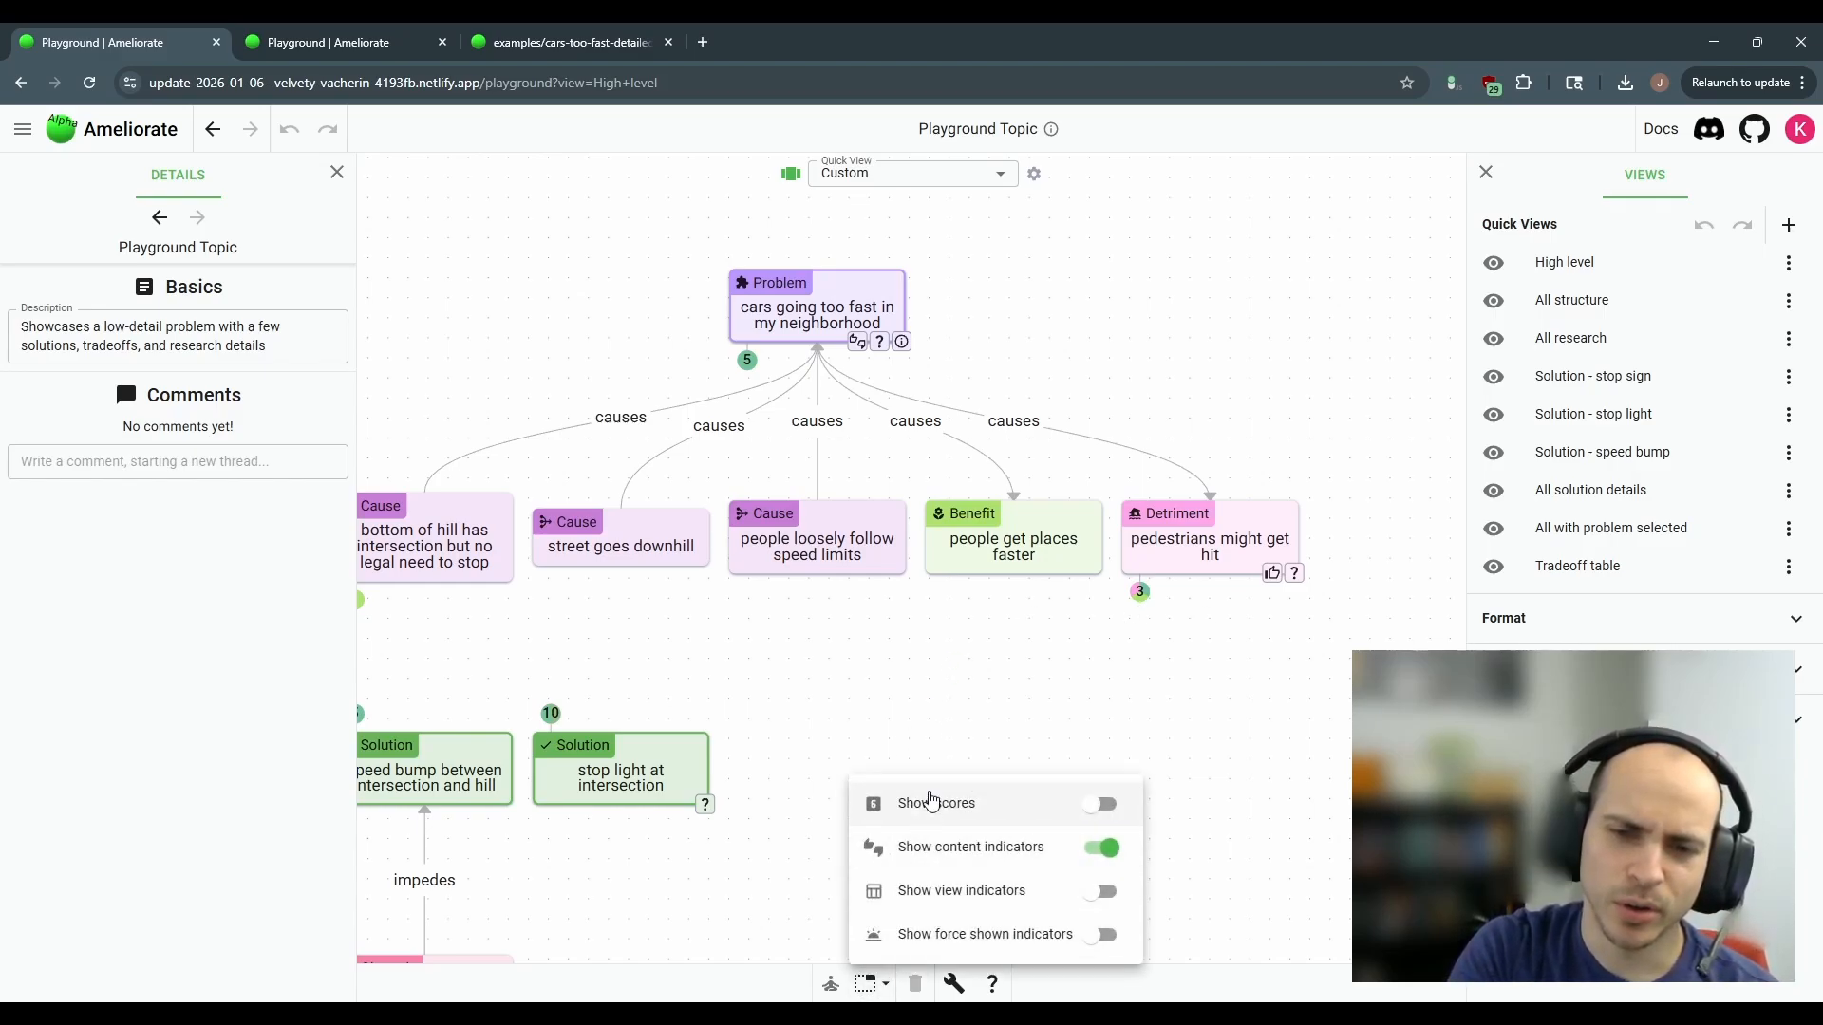
left_click(944, 810)
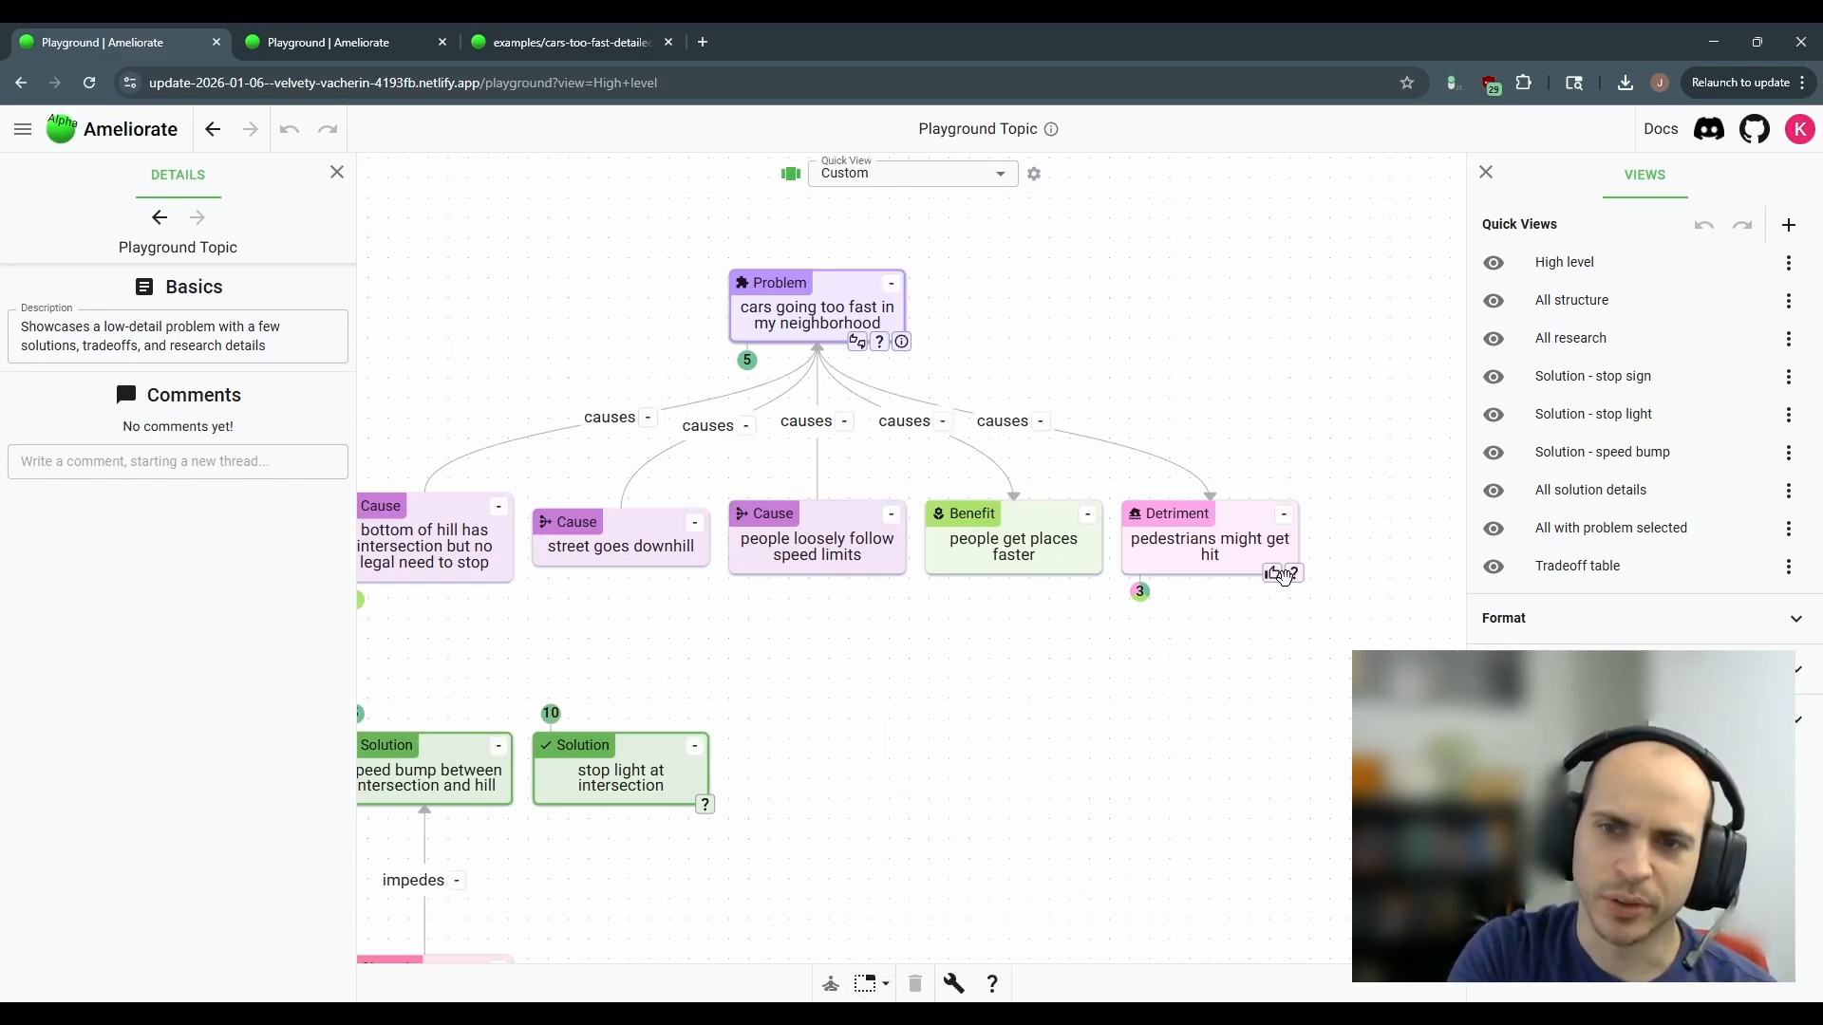
left_click_drag(989, 684, 1083, 610)
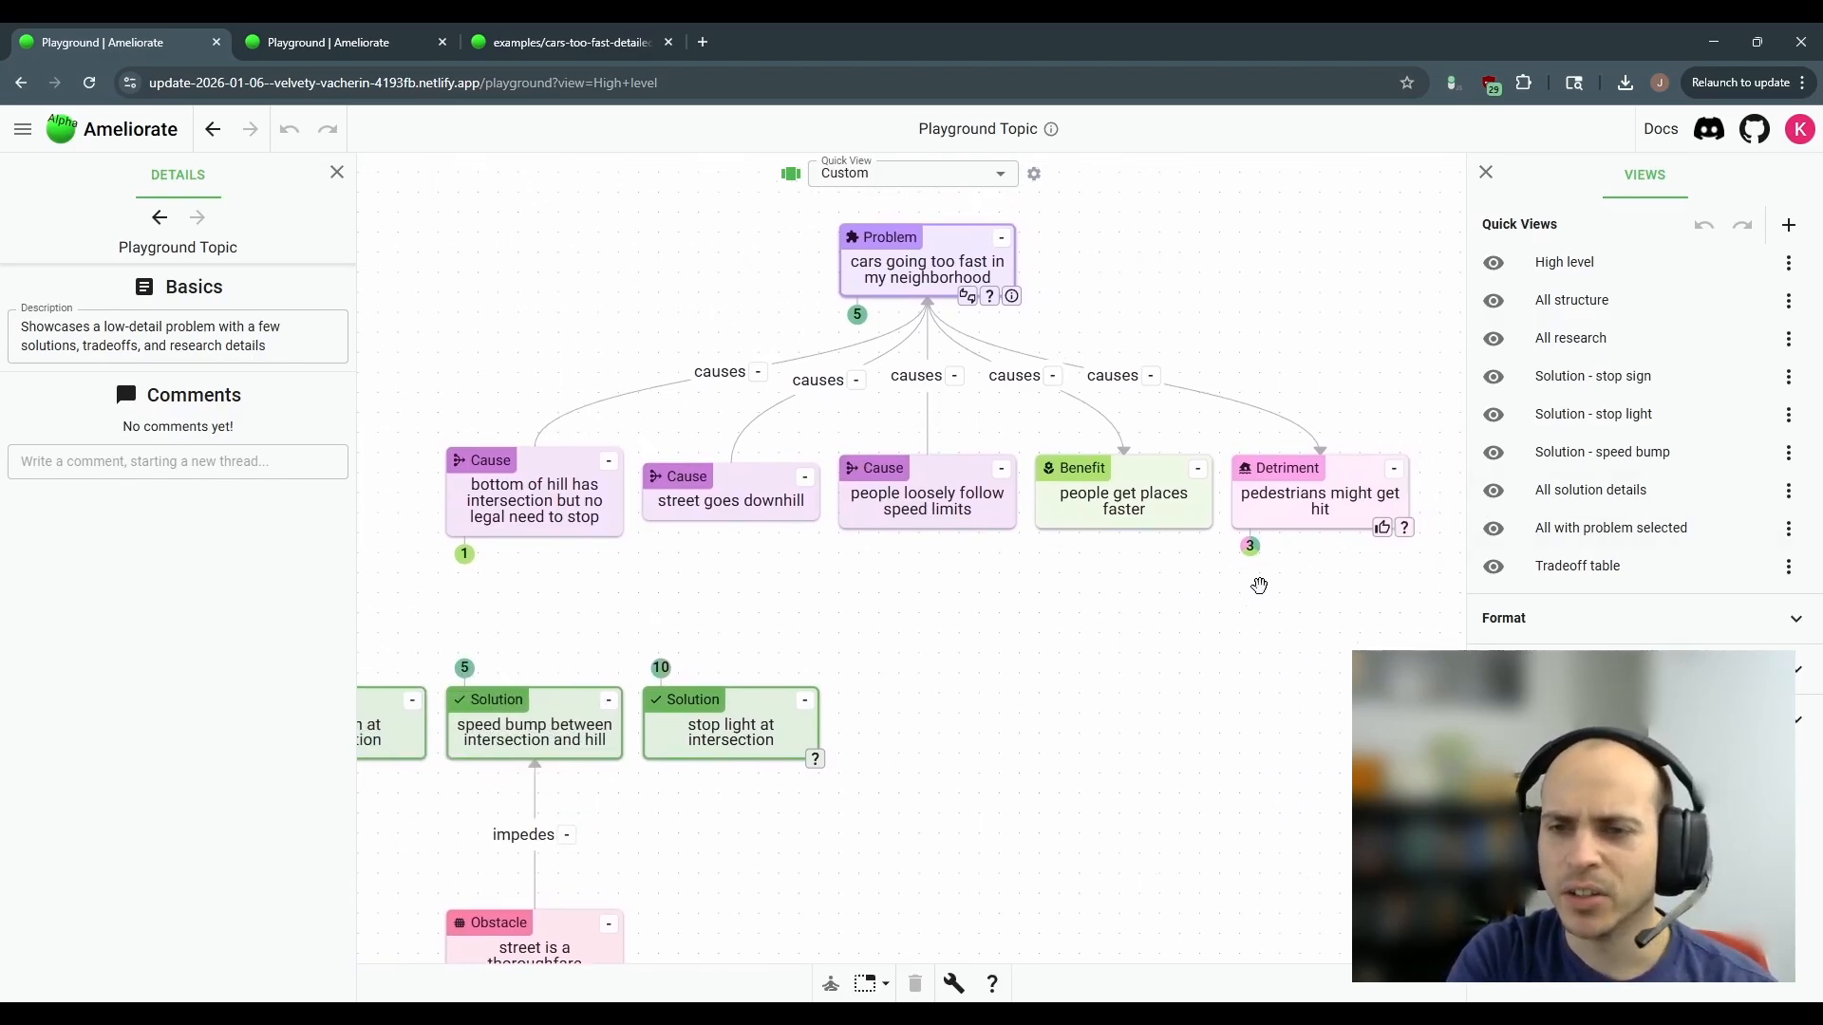
left_click_drag(1252, 565, 1198, 569)
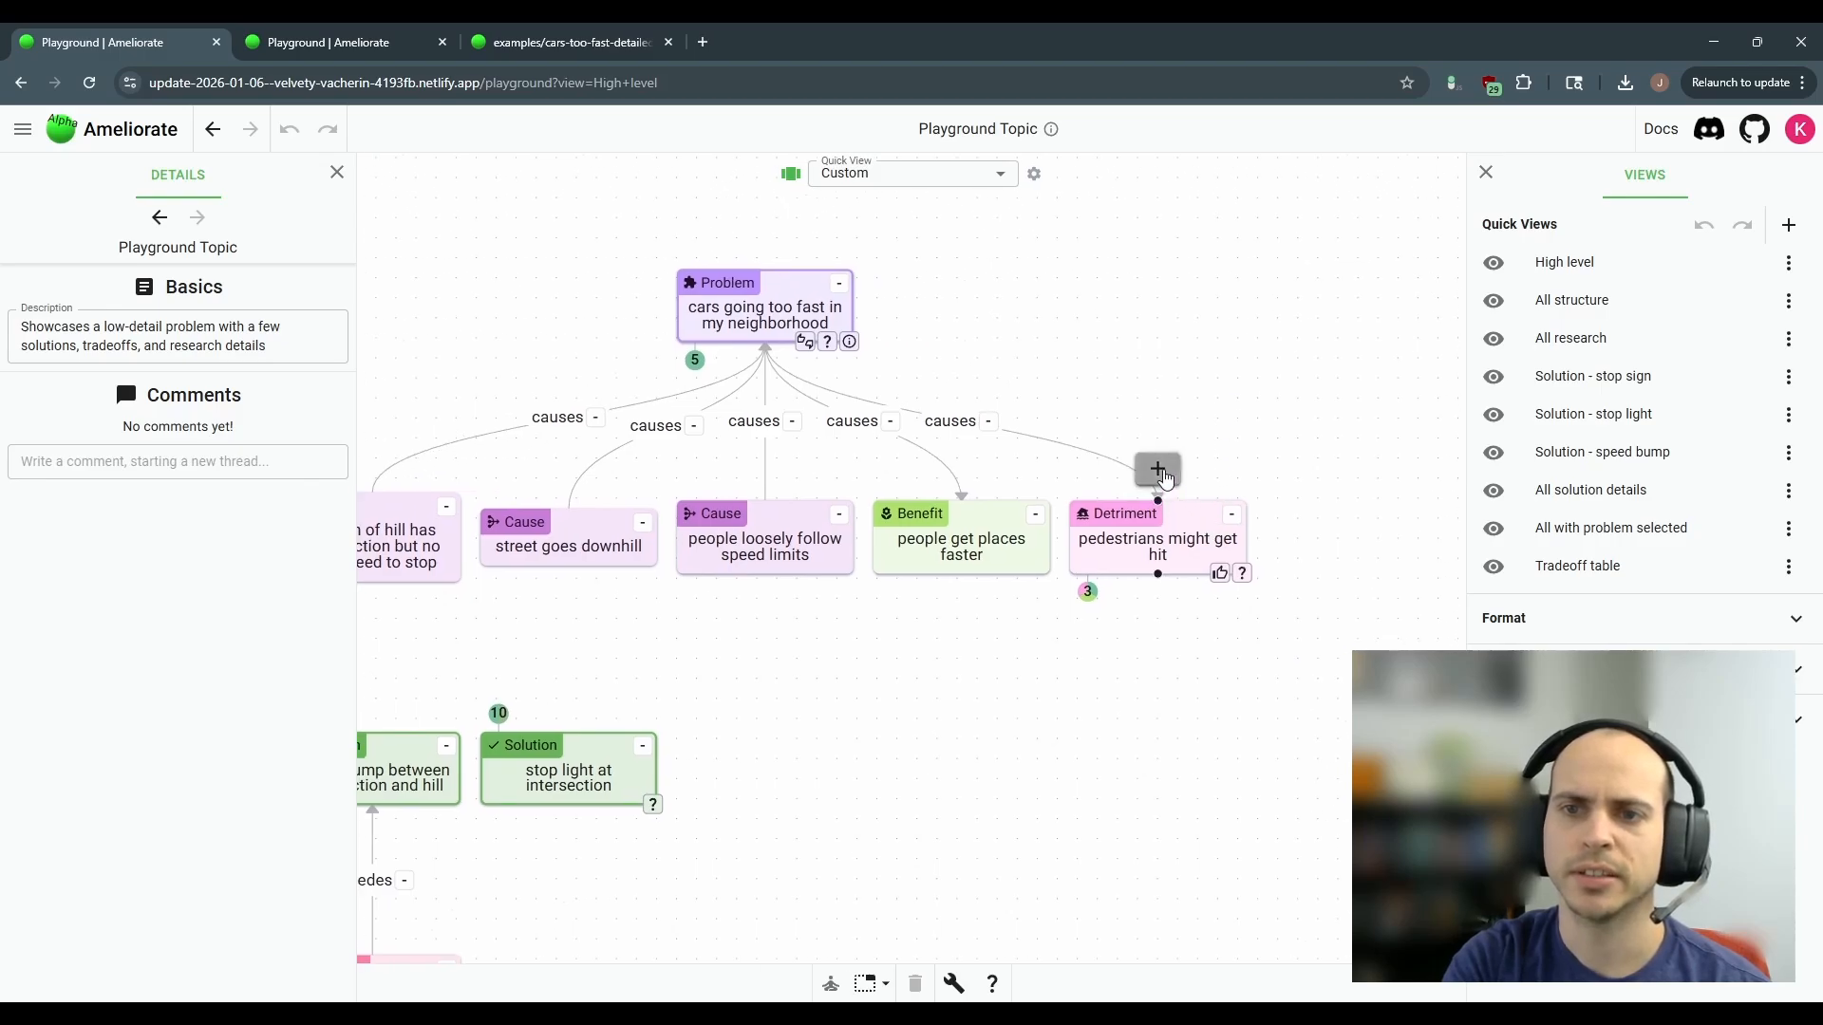
- Compare the node-adding controls of the problem in the older and newer playgrounds, reviewing the newer one's add-node options without adding anything
left_click(332, 44)
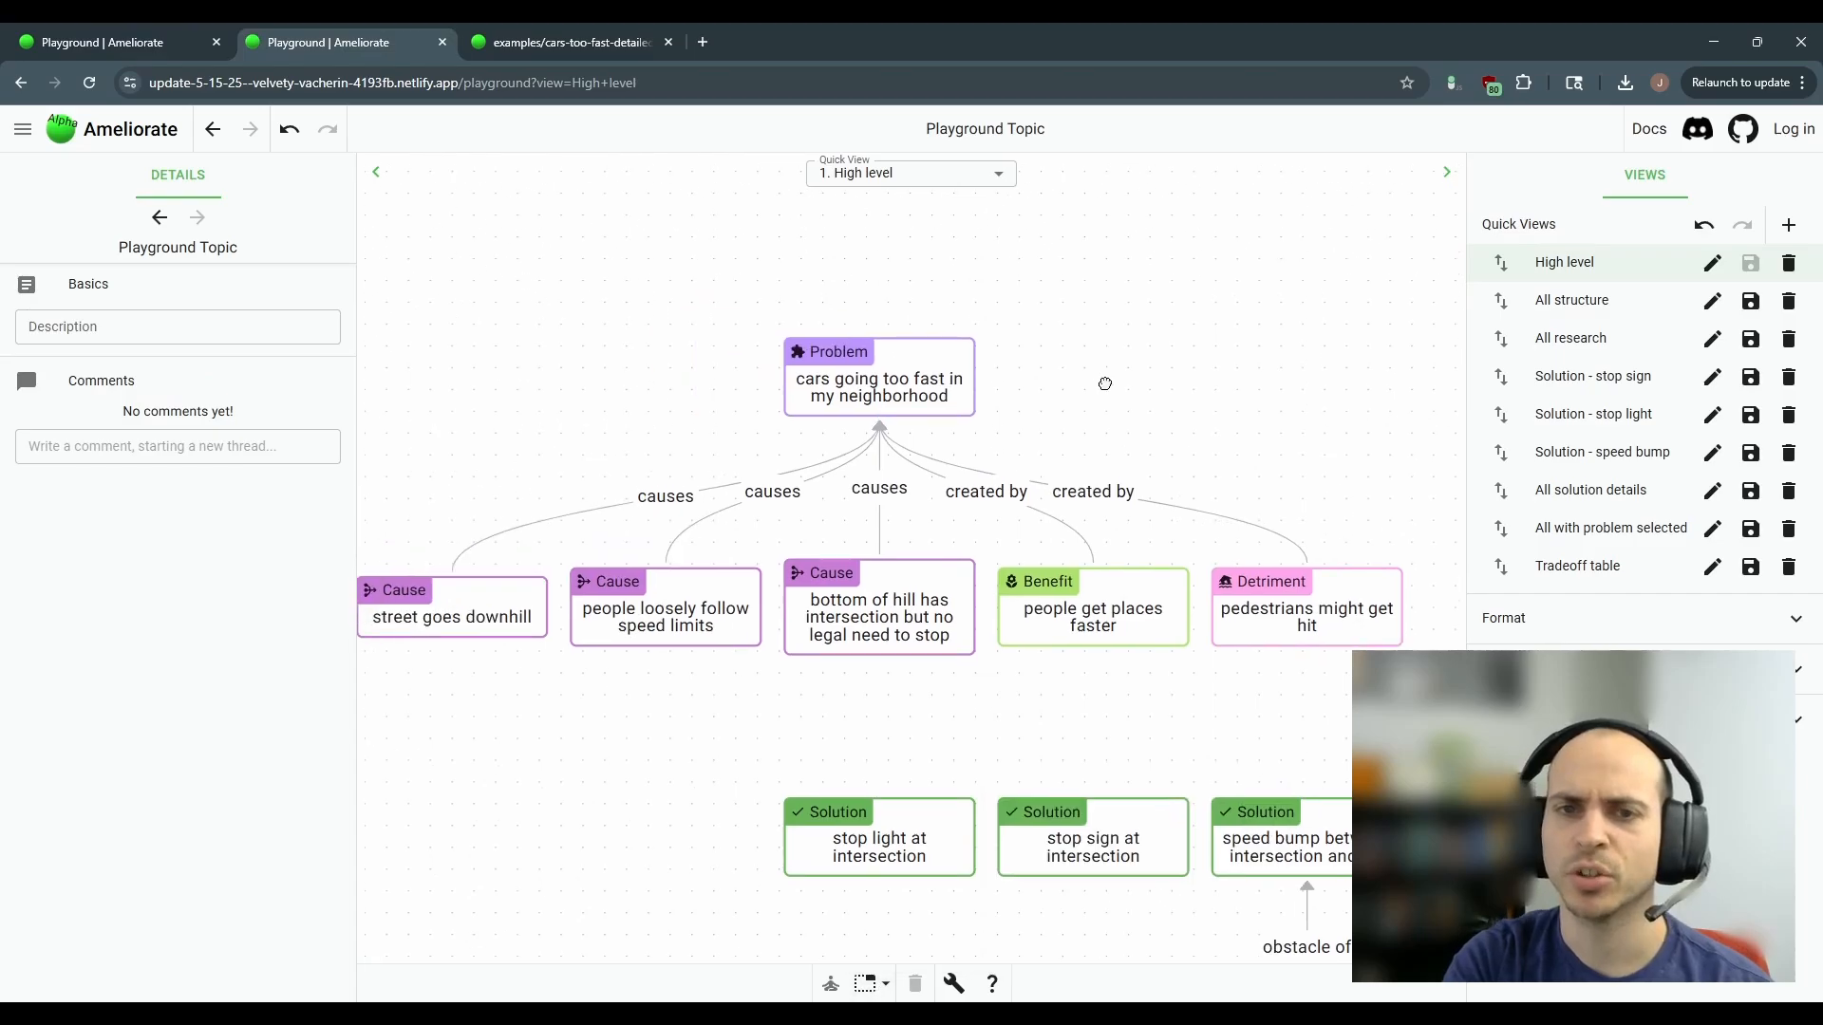
mouse_move(867, 370)
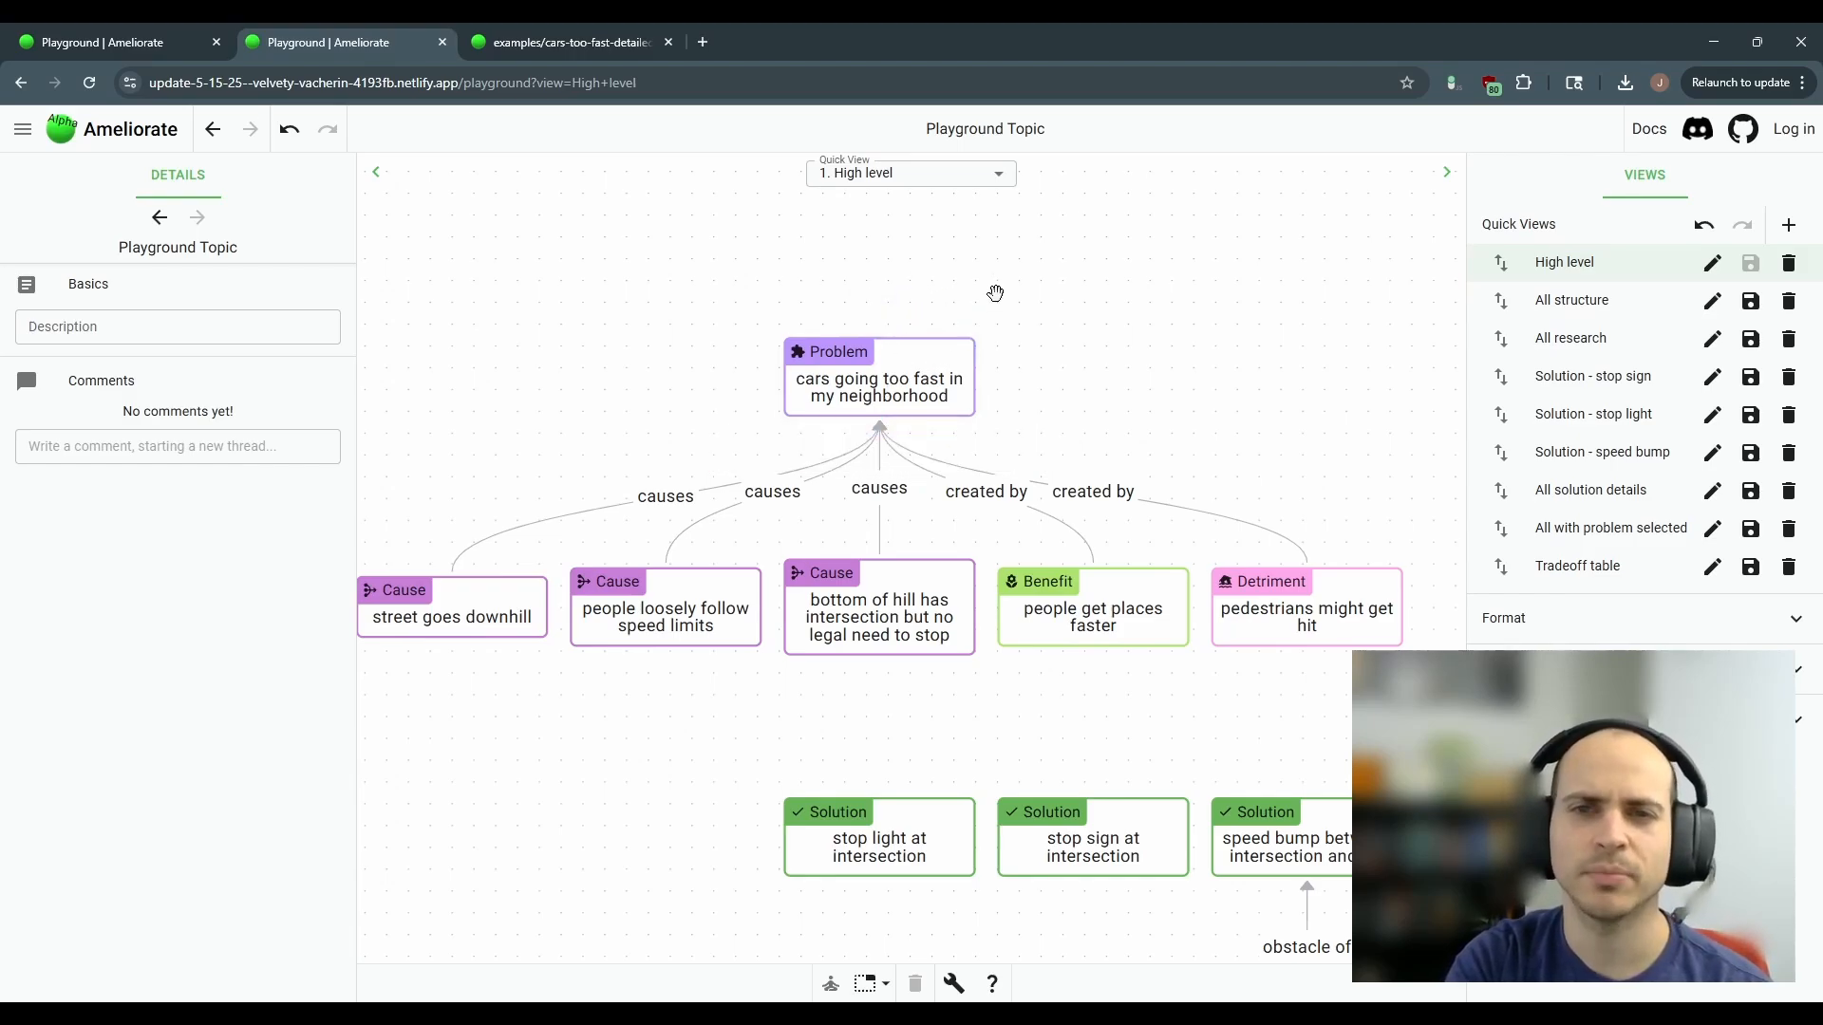
left_click(160, 44)
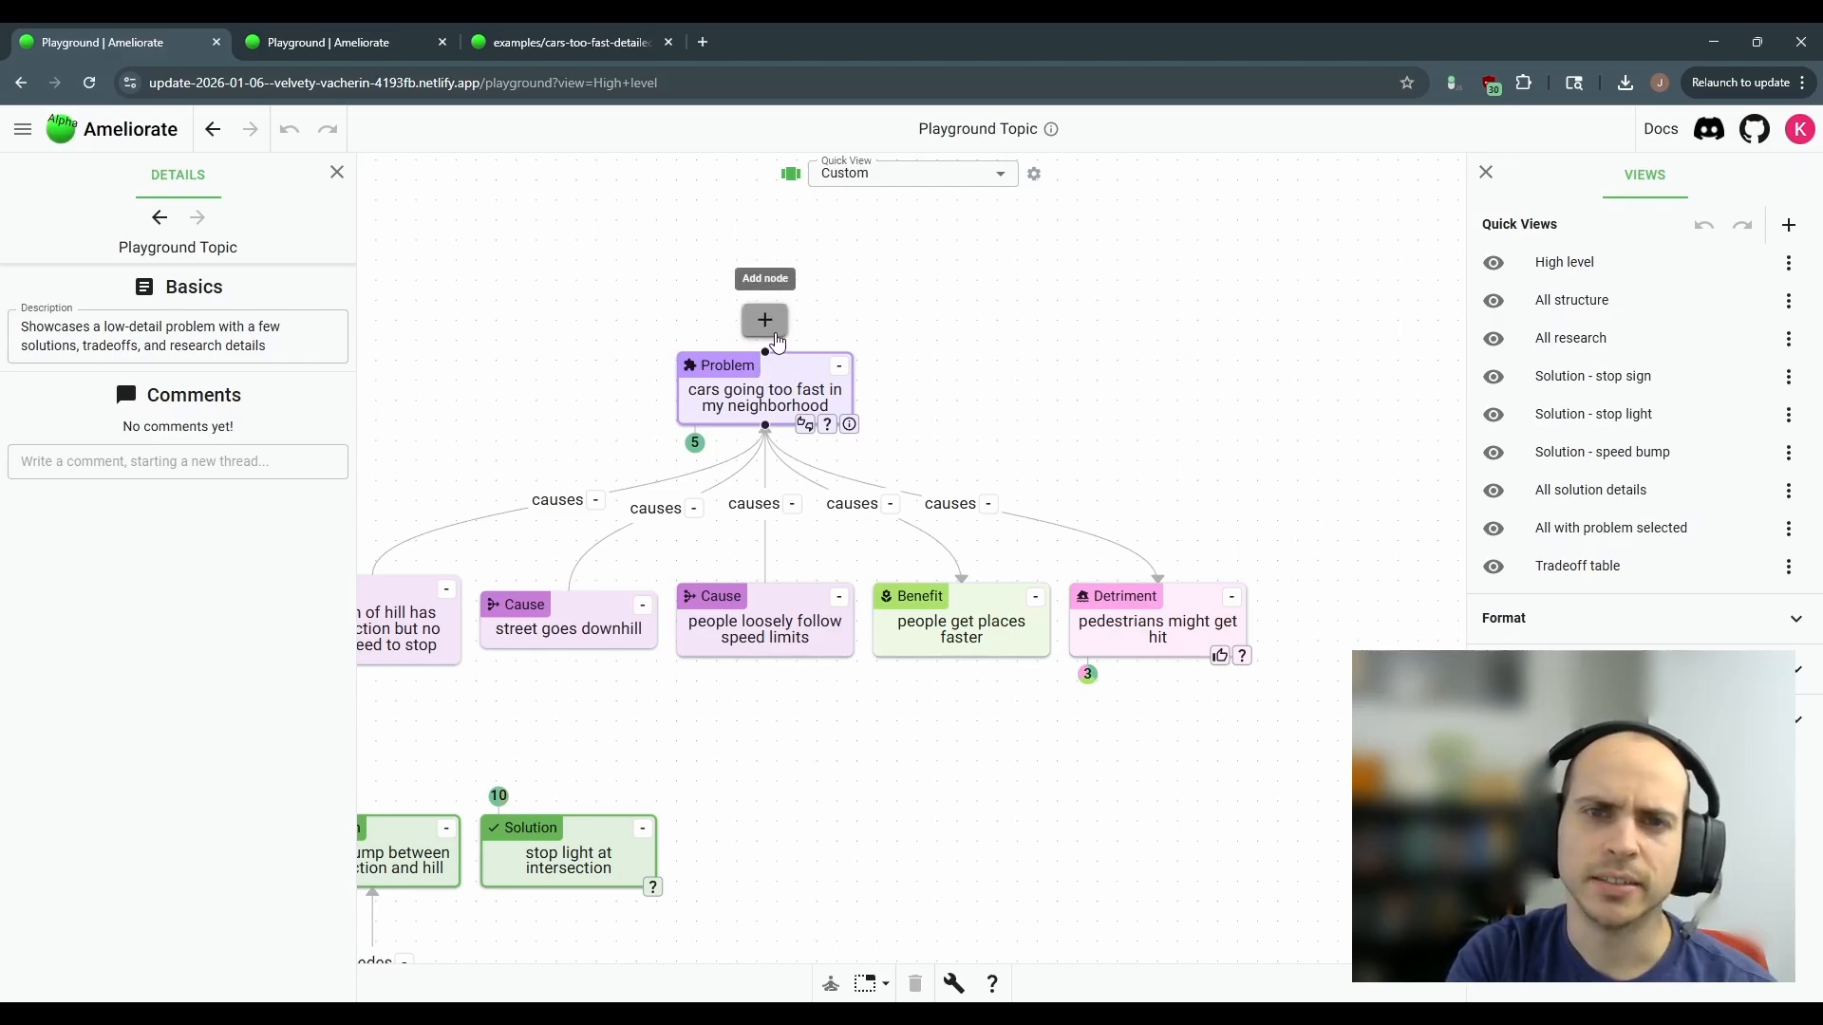
left_click(775, 338)
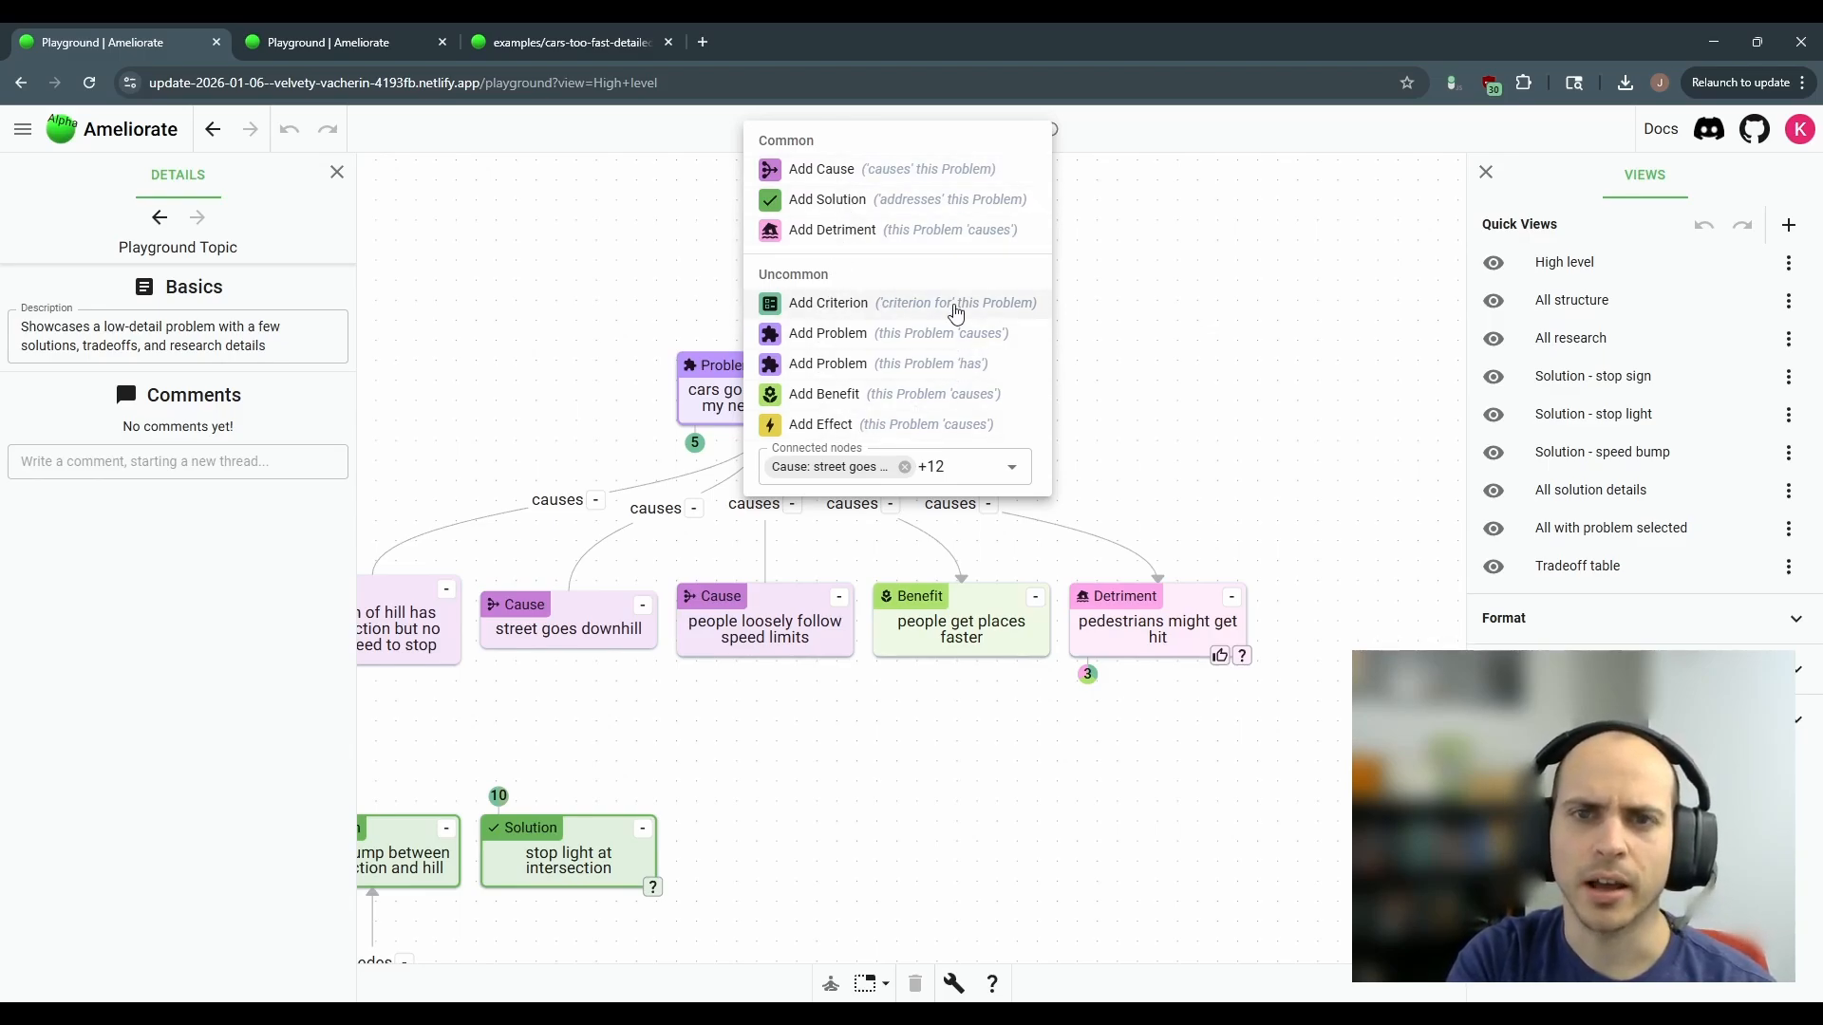
left_click(712, 321)
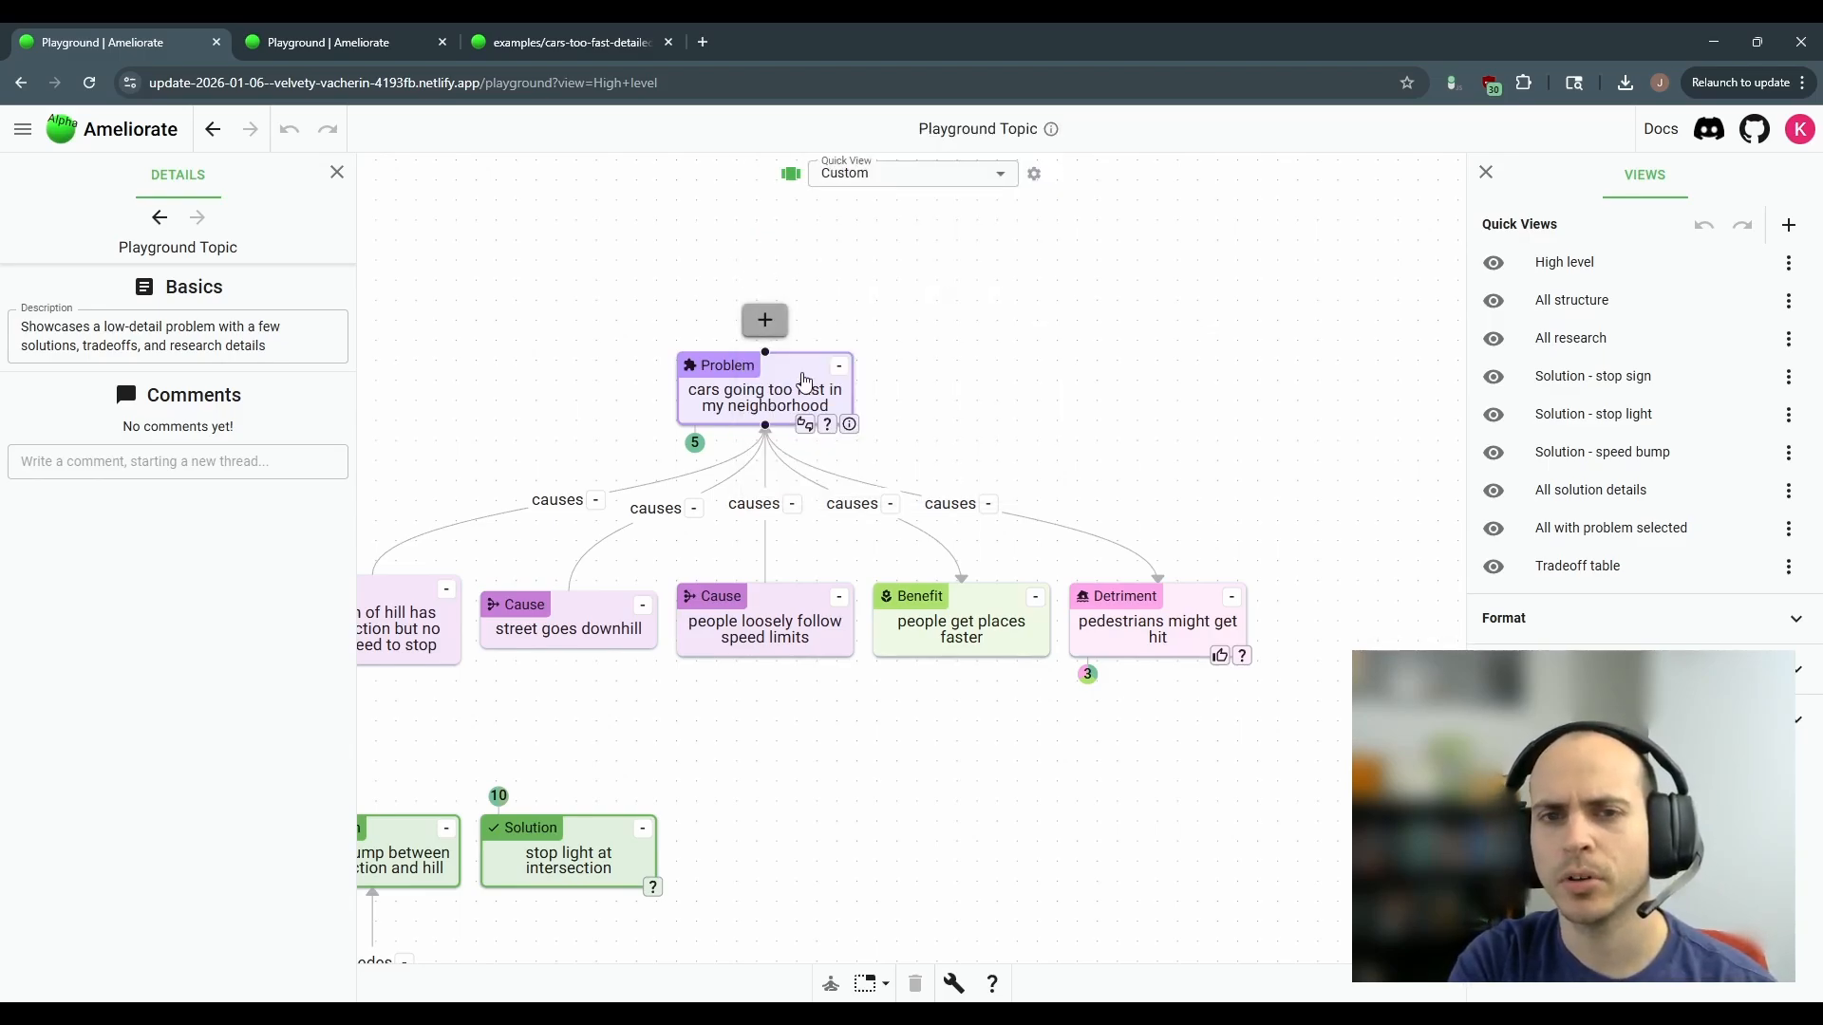
left_click(767, 322)
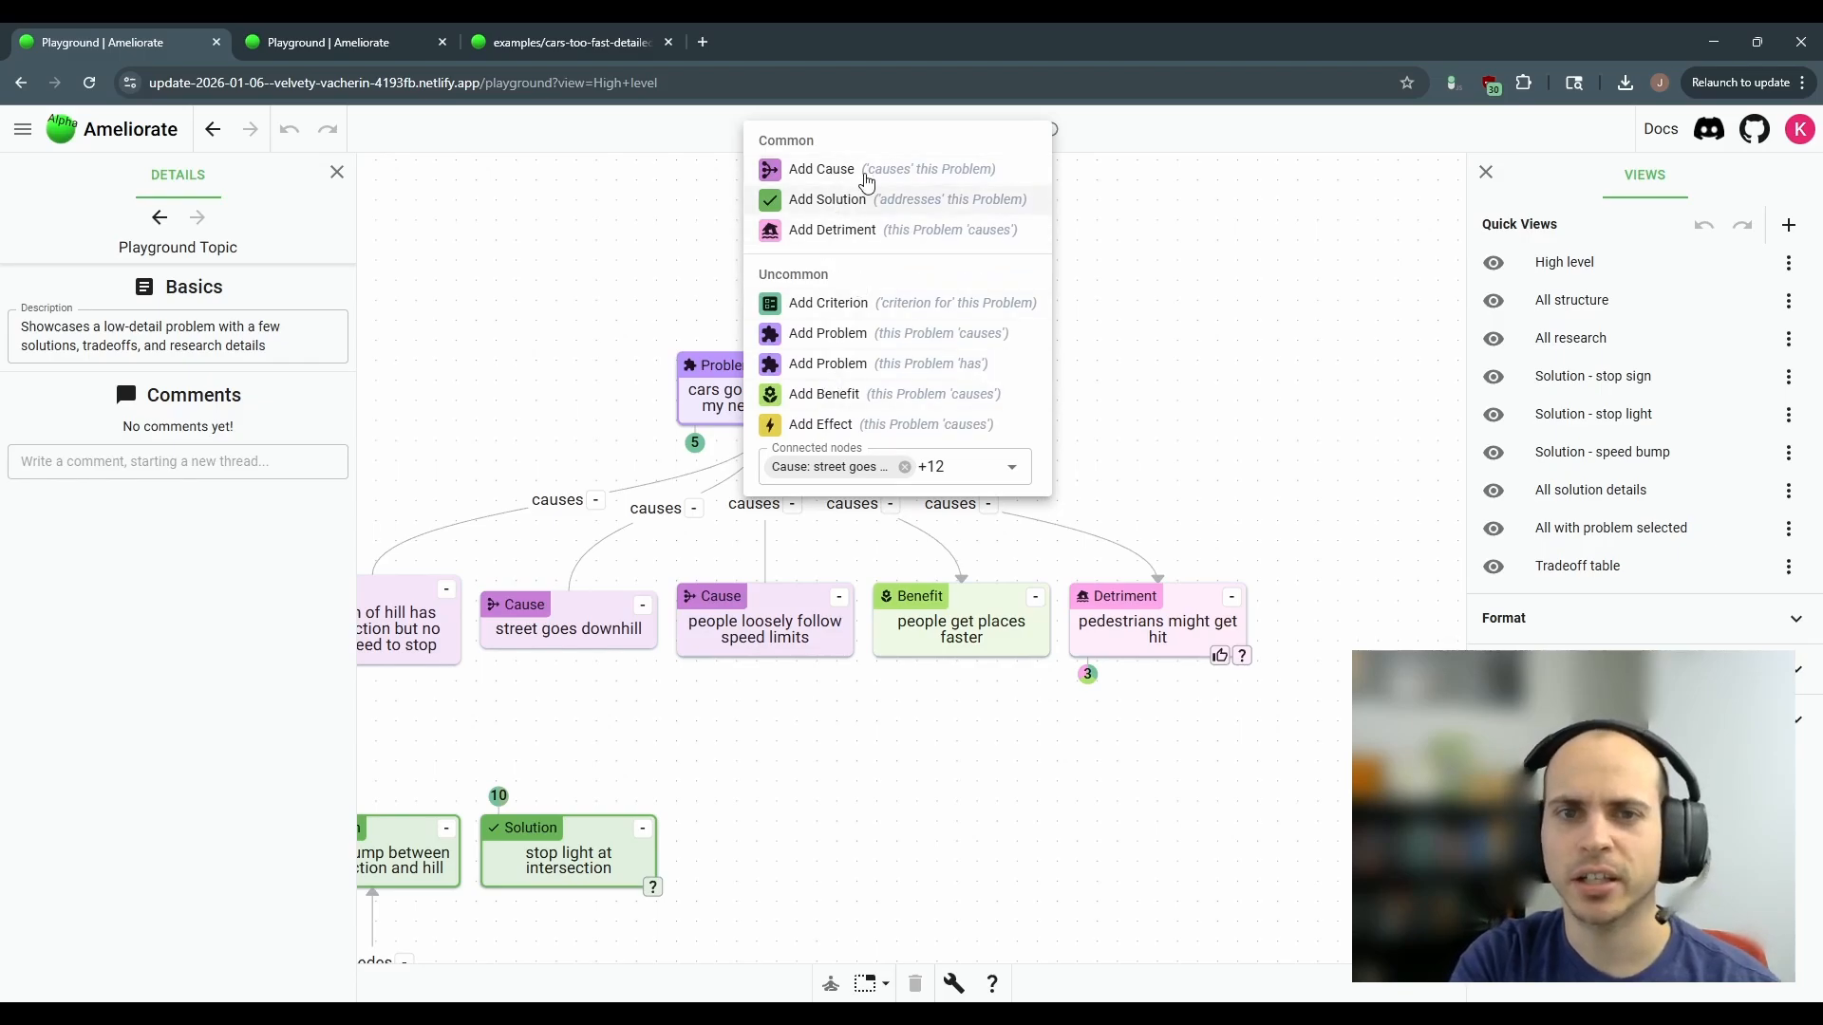
left_click(687, 334)
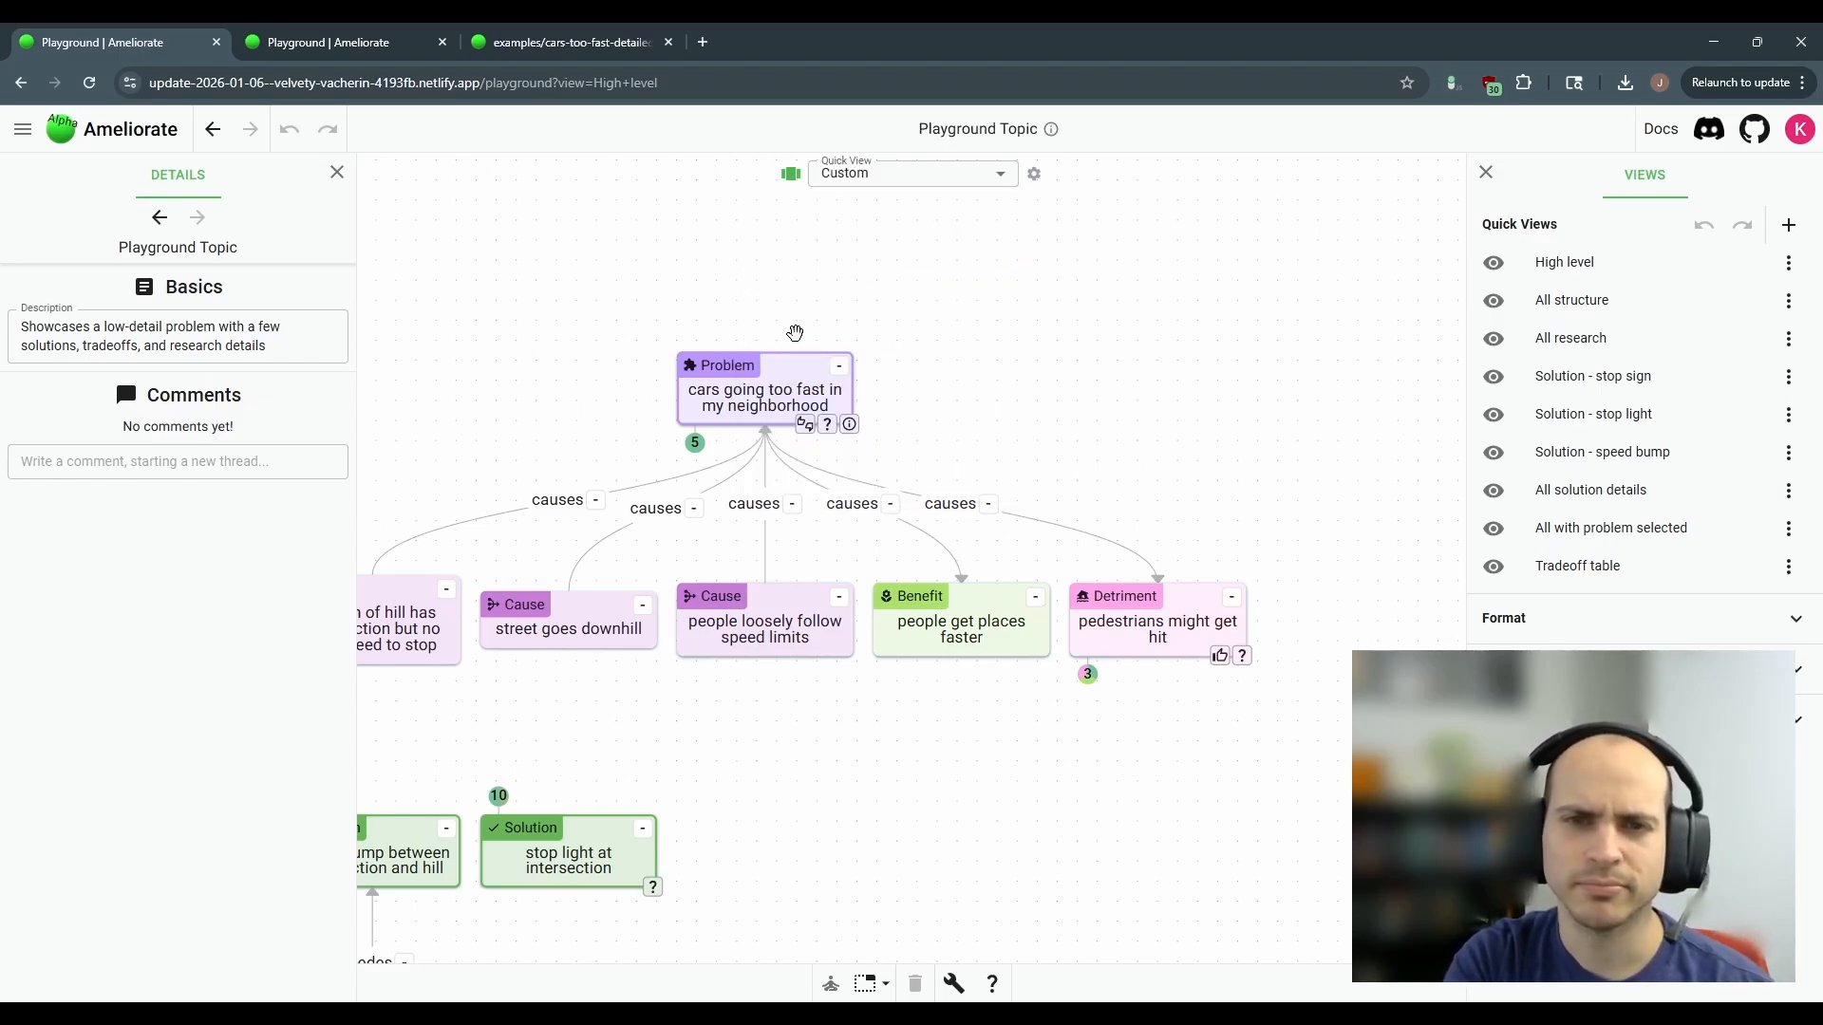
- Remove the "street goes downhill" and "bottom of hill has intersection but no legal need to stop" causes from the problem's connected nodes
mouse_move(808, 369)
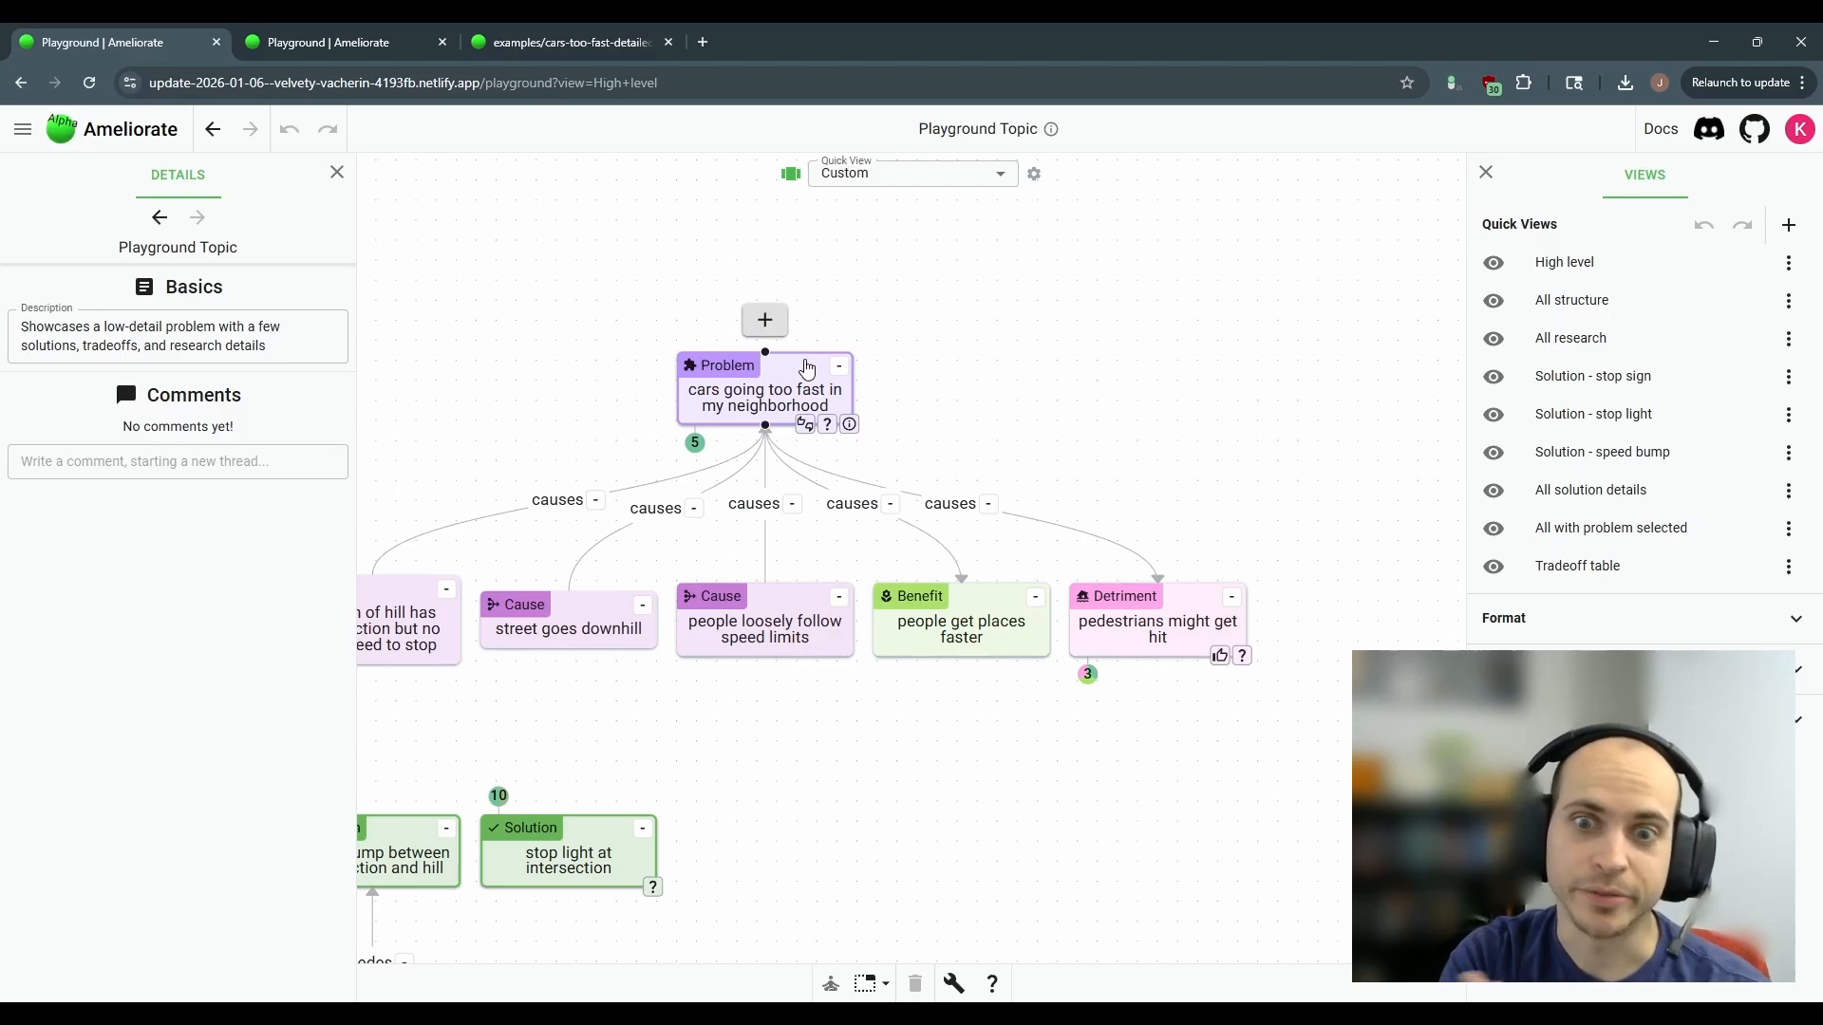
left_click(765, 321)
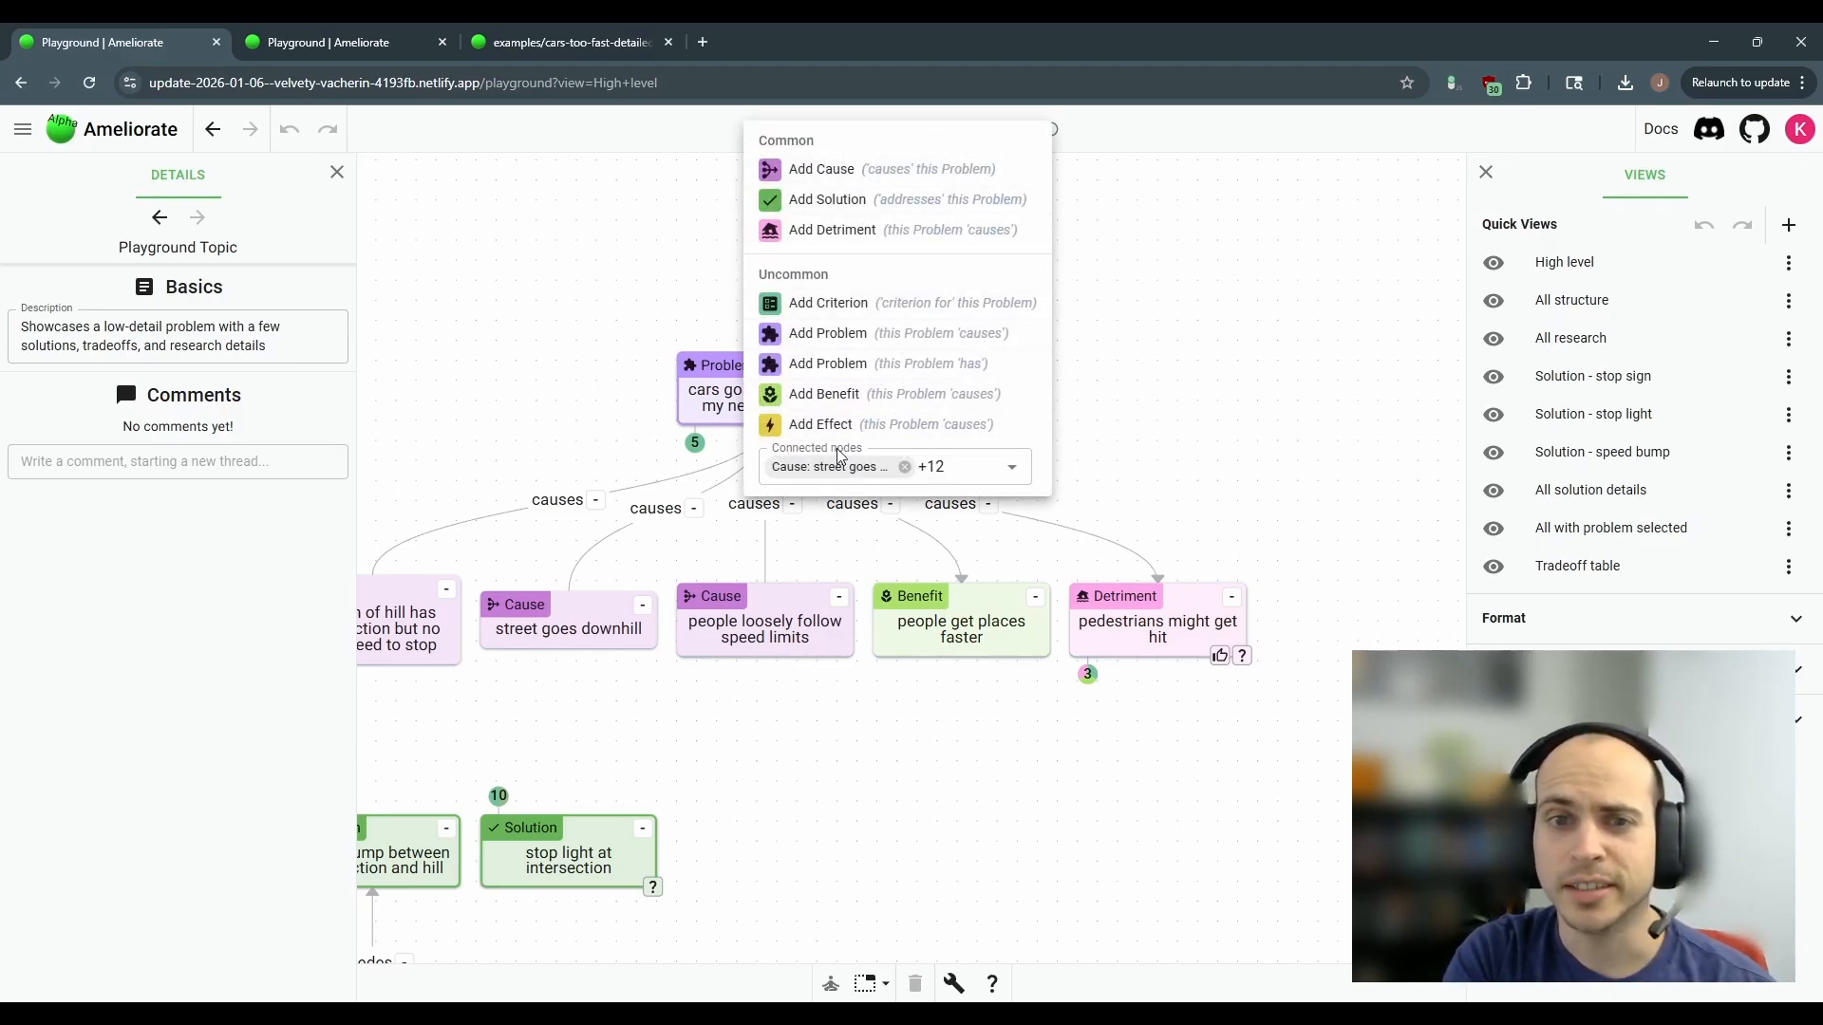
left_click(972, 478)
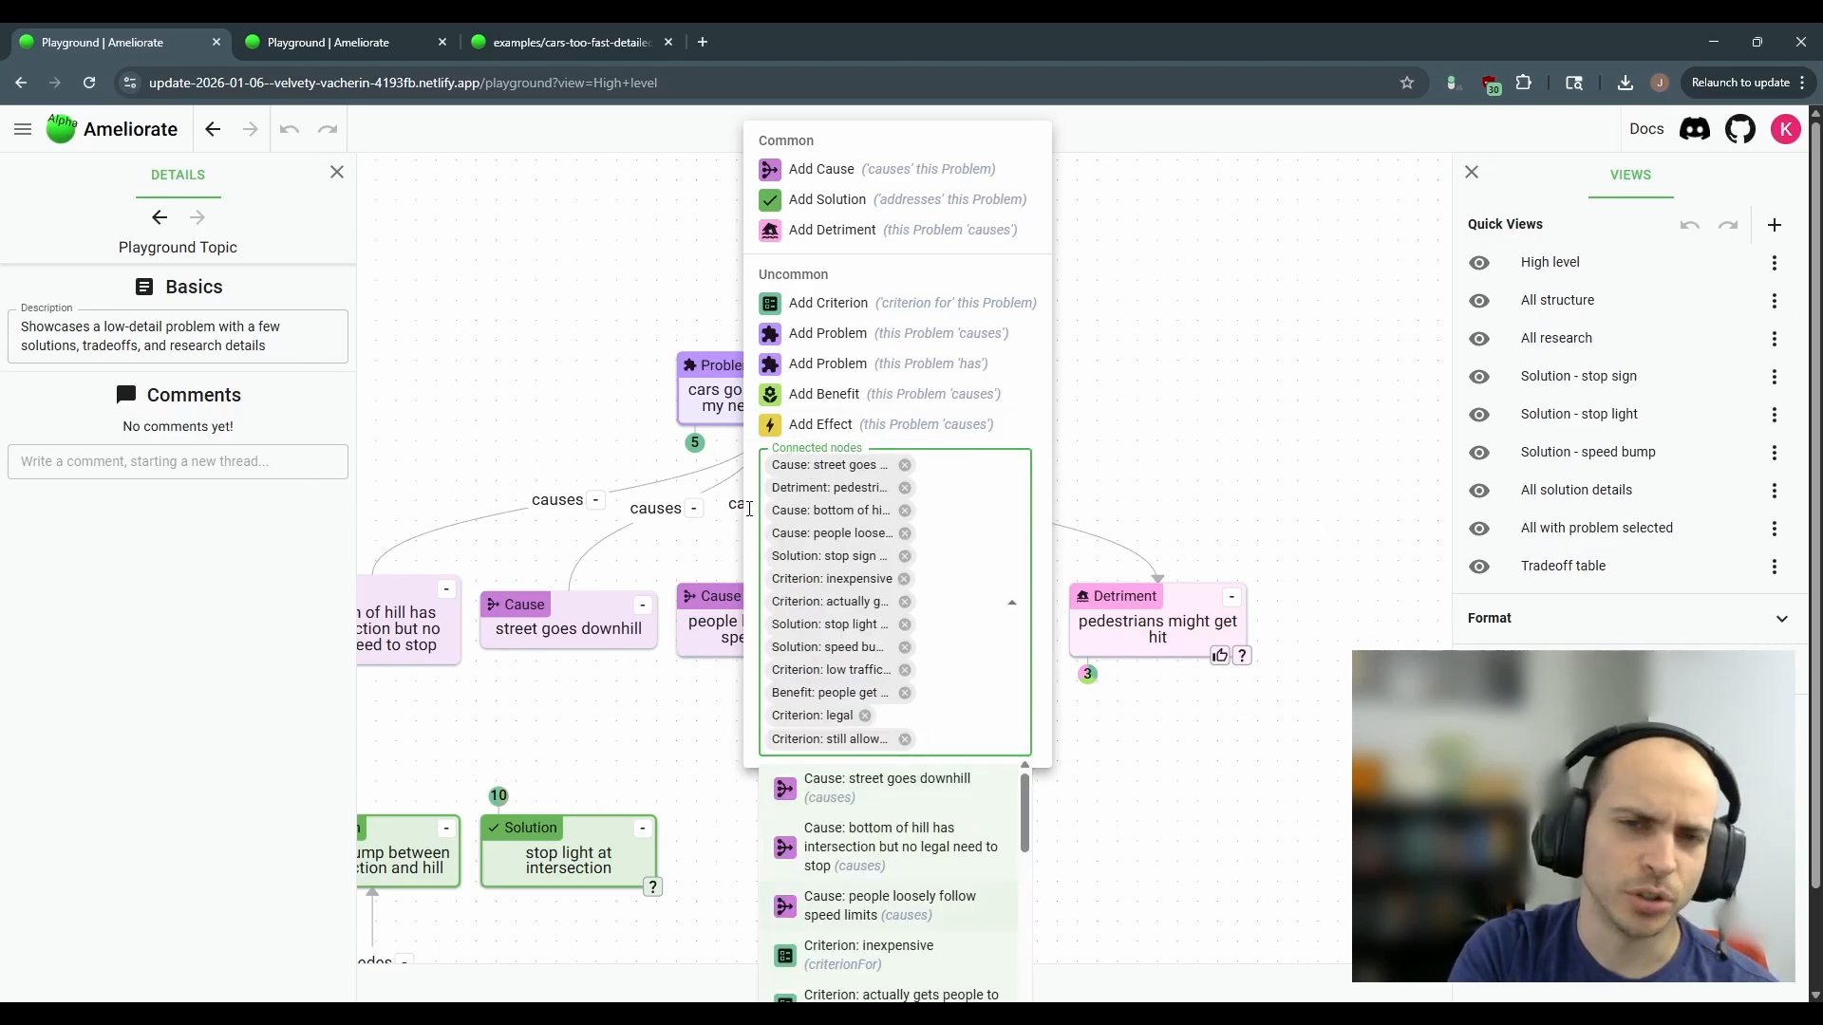
left_click(904, 464)
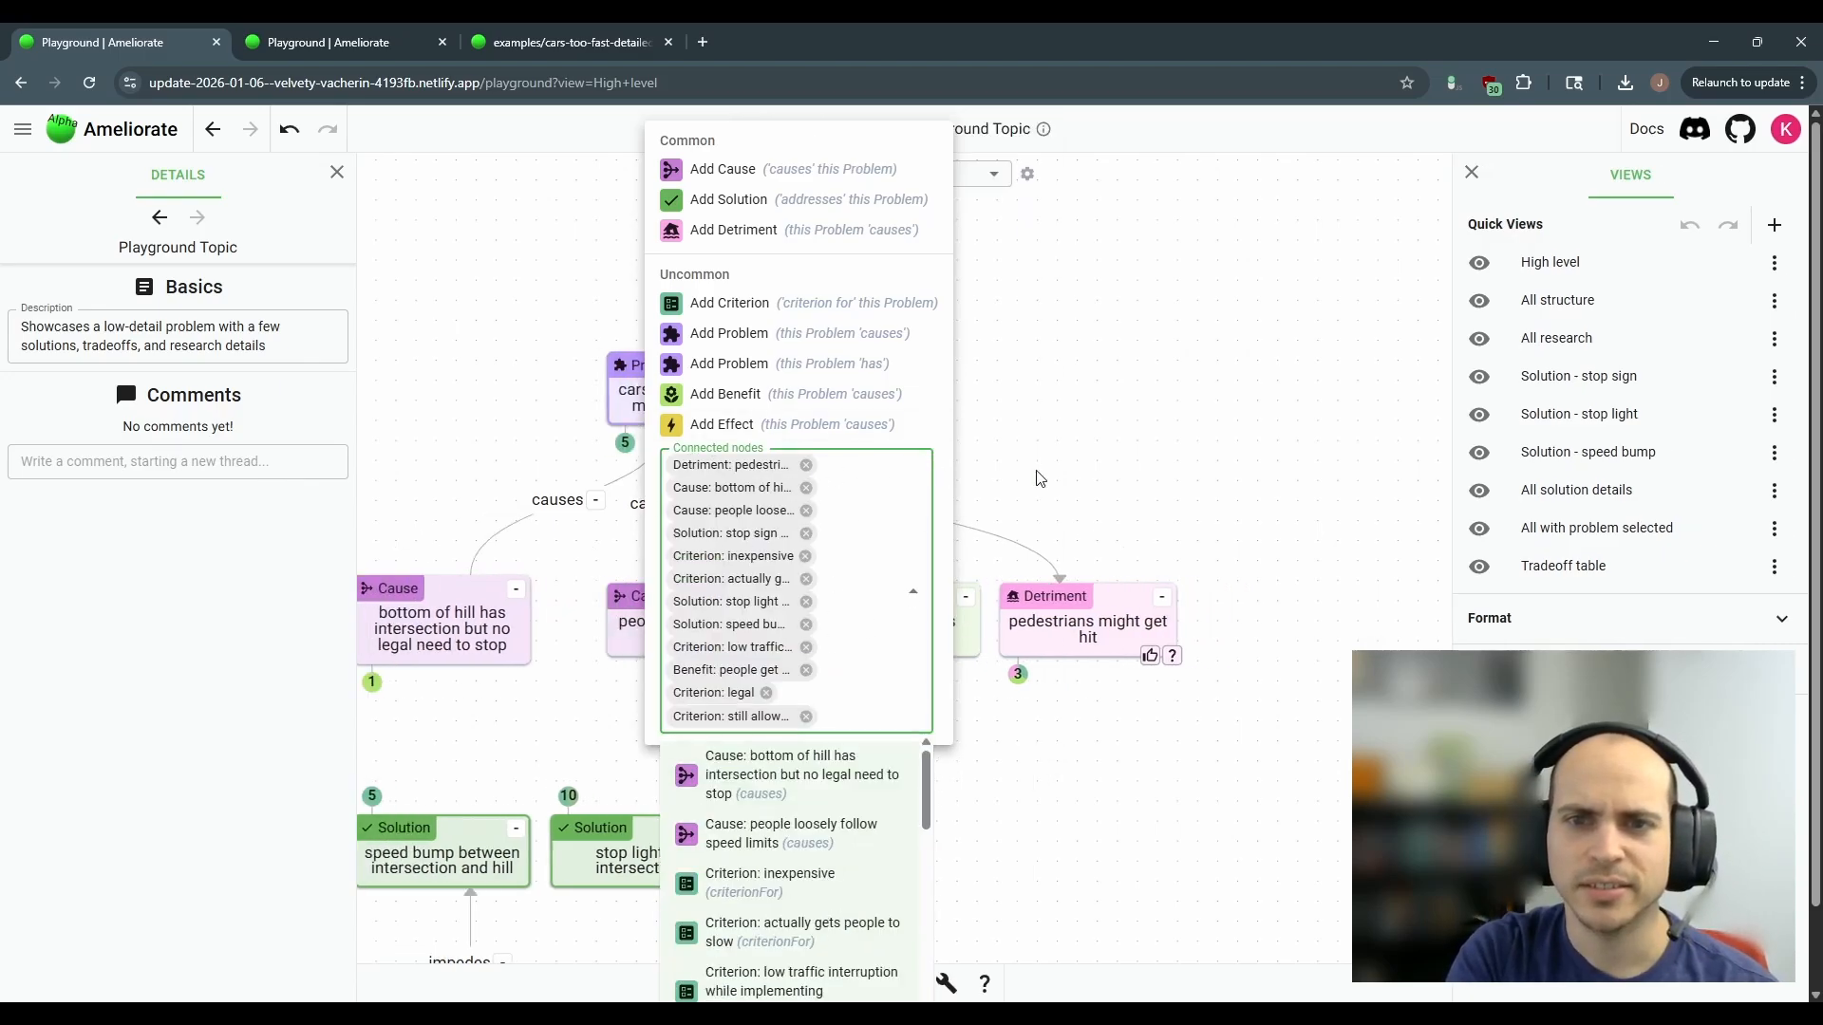
left_click(793, 766)
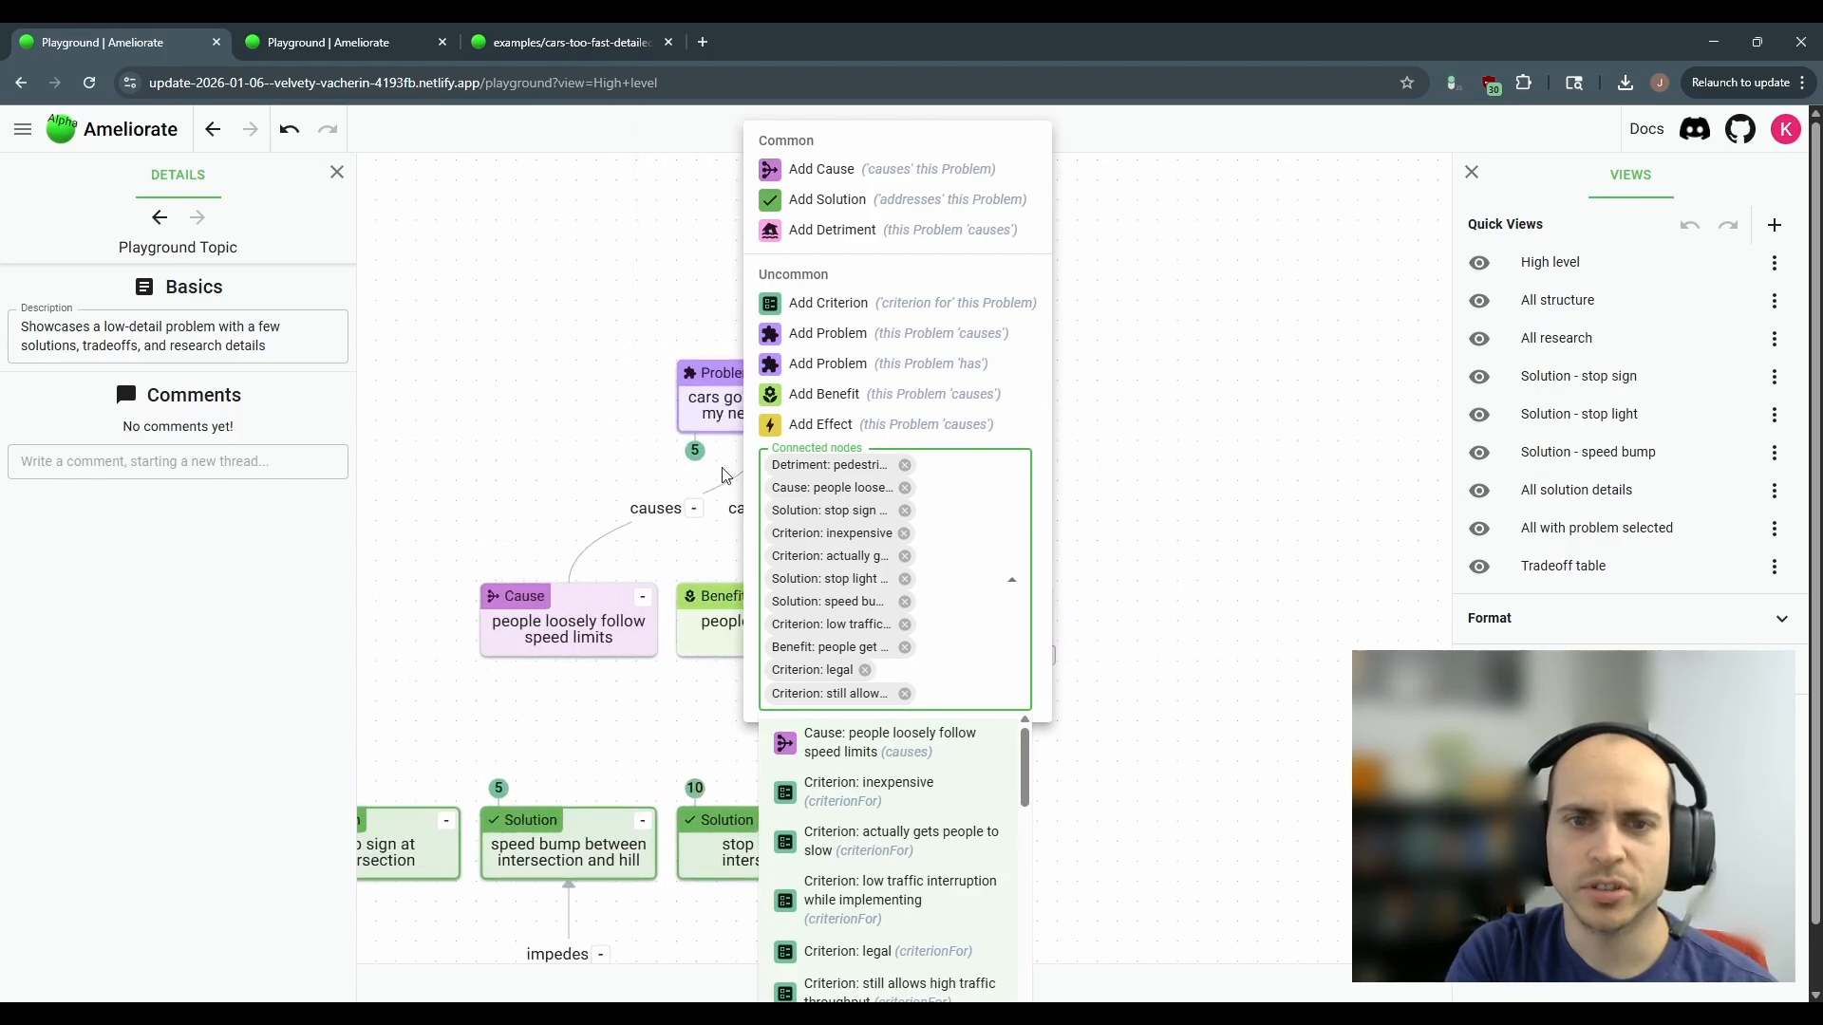
left_click(209, 152)
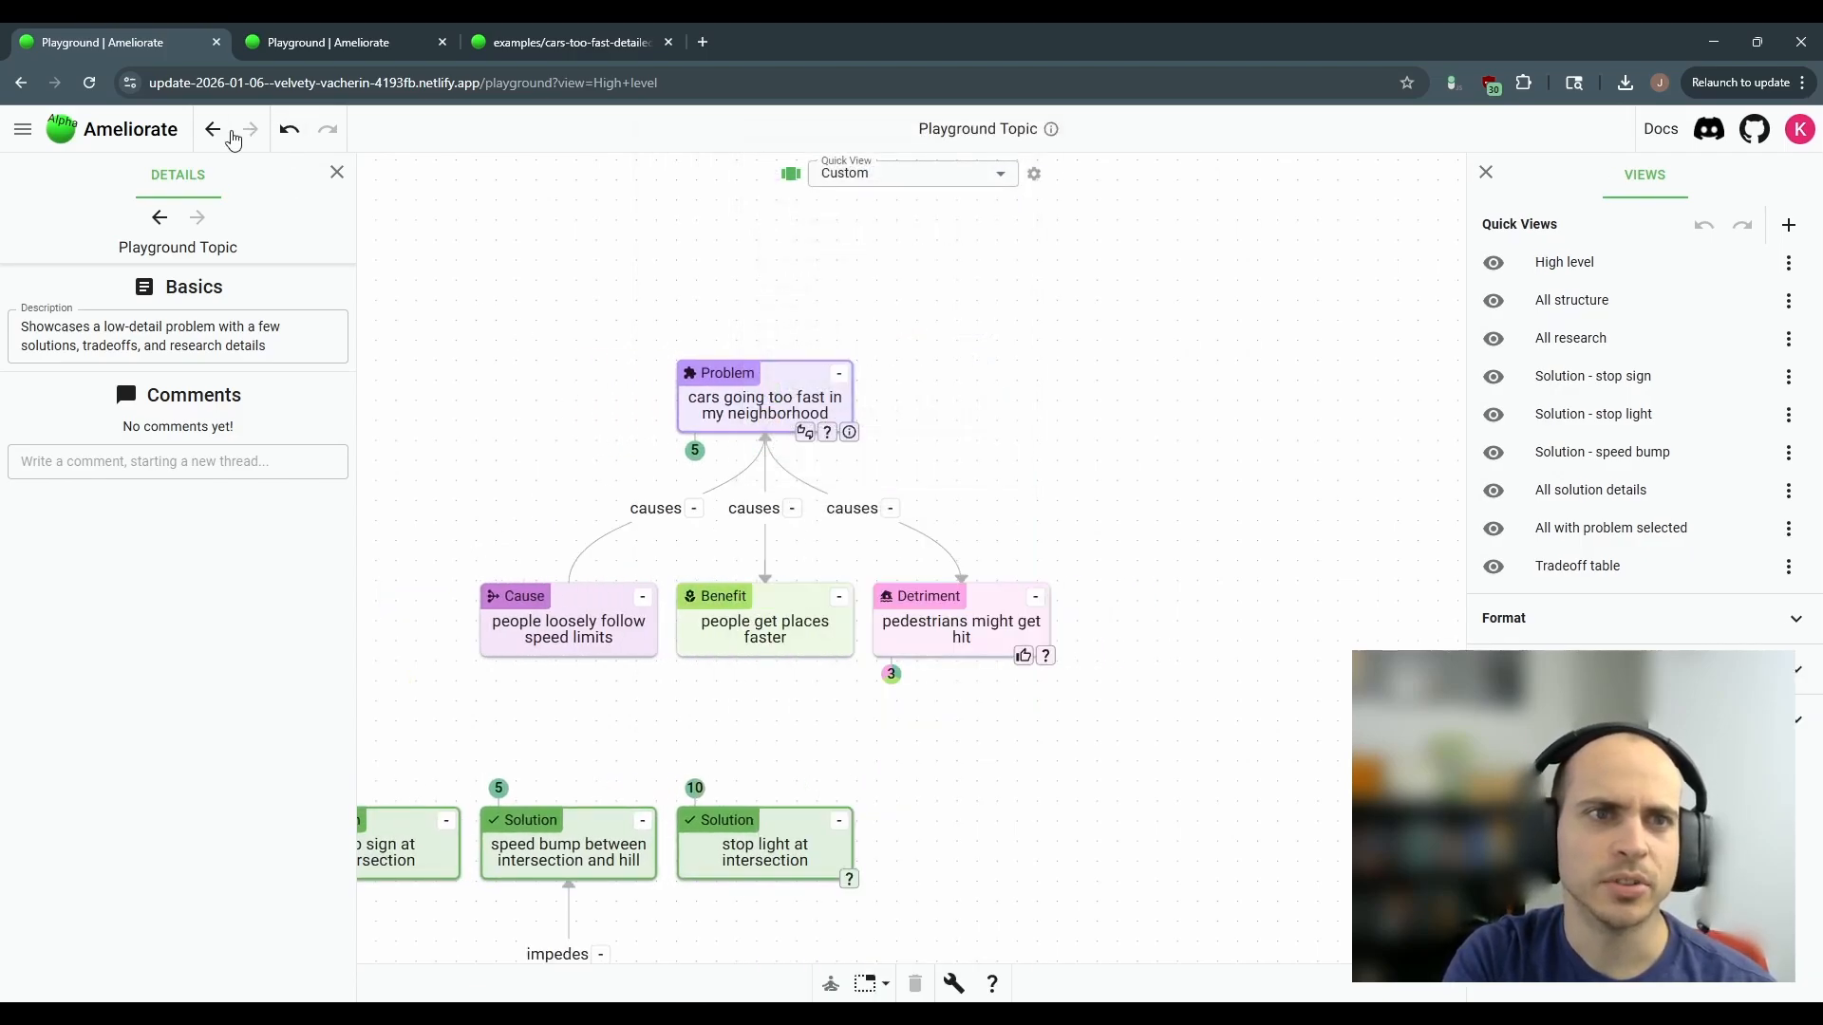
- Undo the removal of both causes from the problem's connected nodes and open the problem's add-node options
left_click(294, 141)
left_click(295, 142)
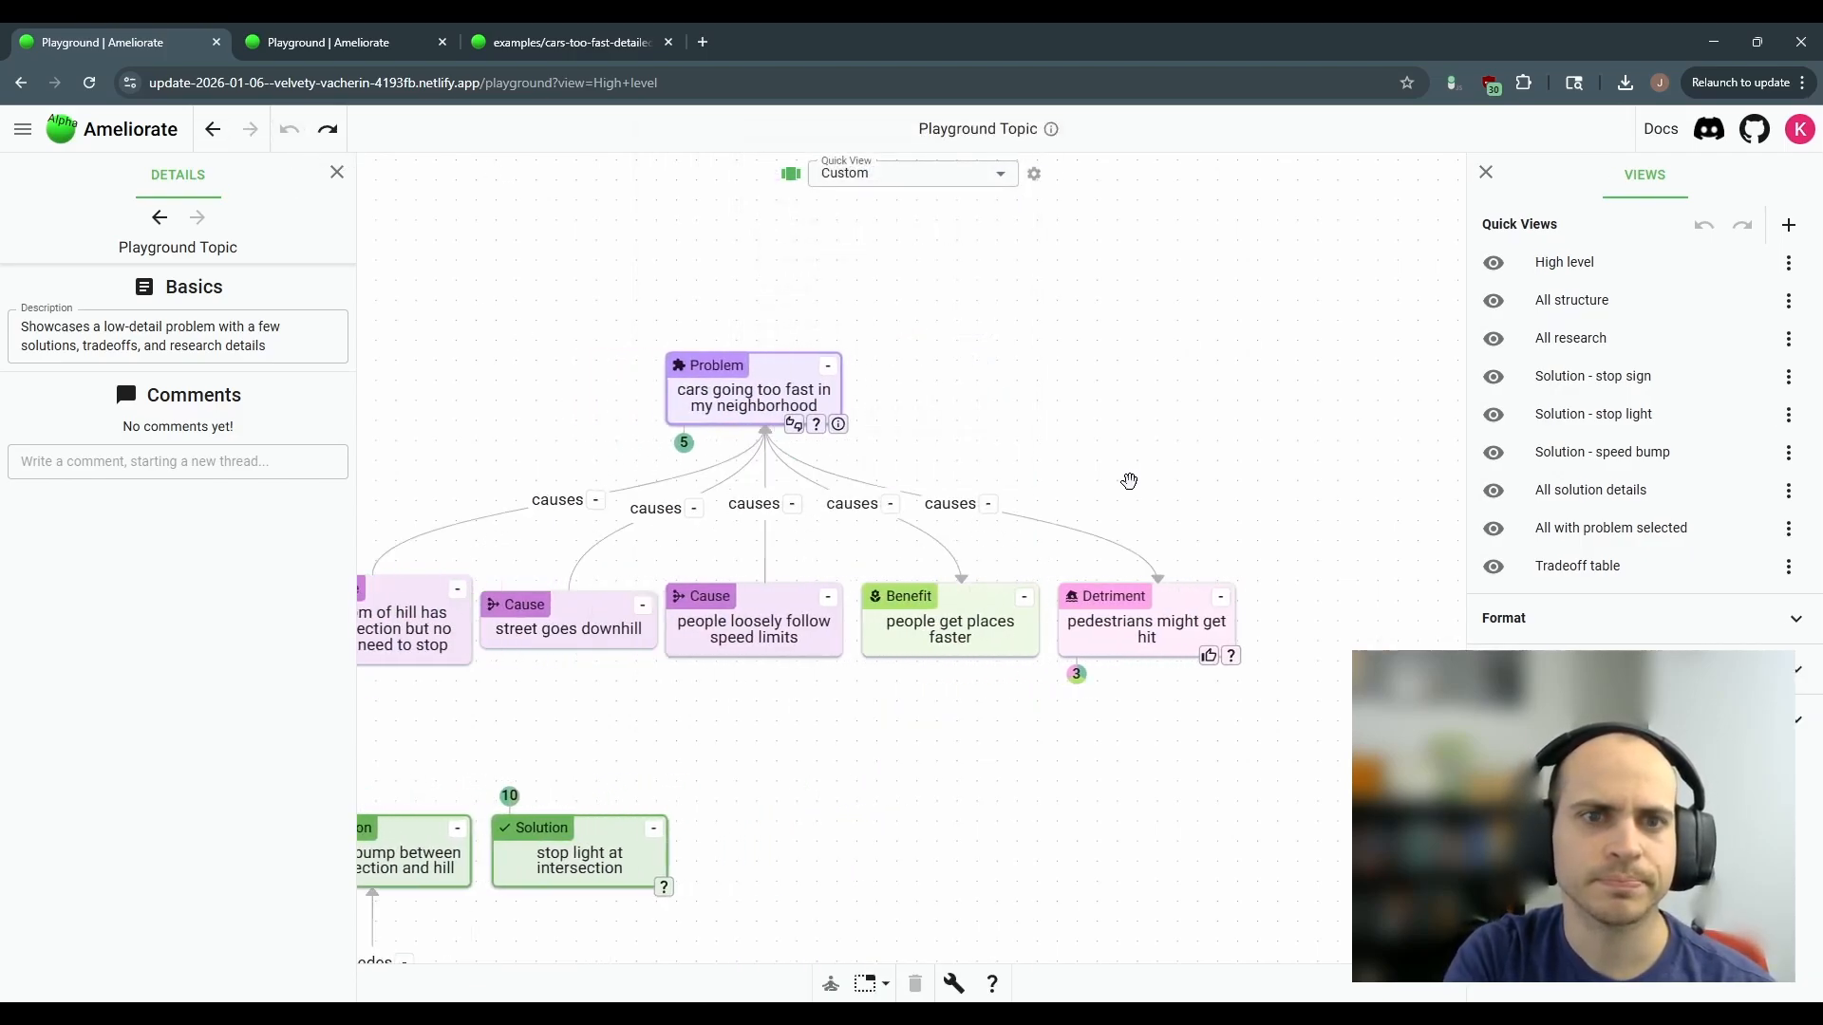
mouse_move(746, 375)
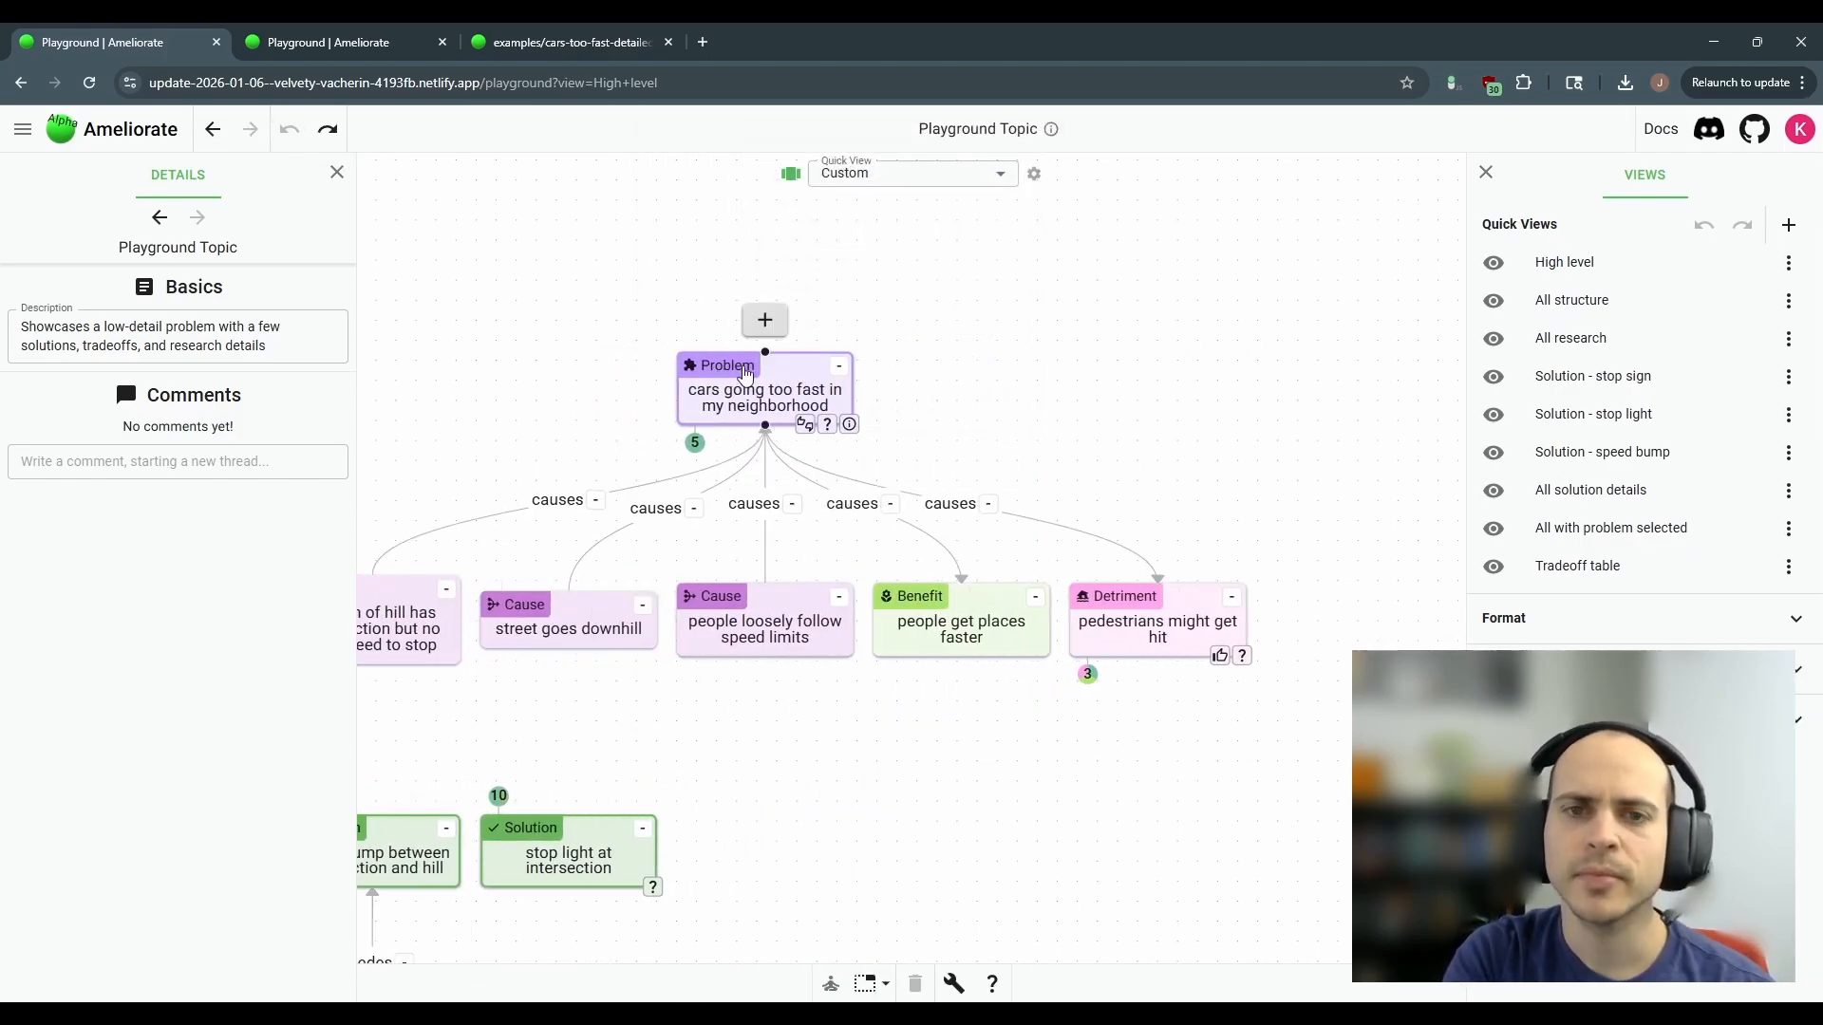
left_click(765, 319)
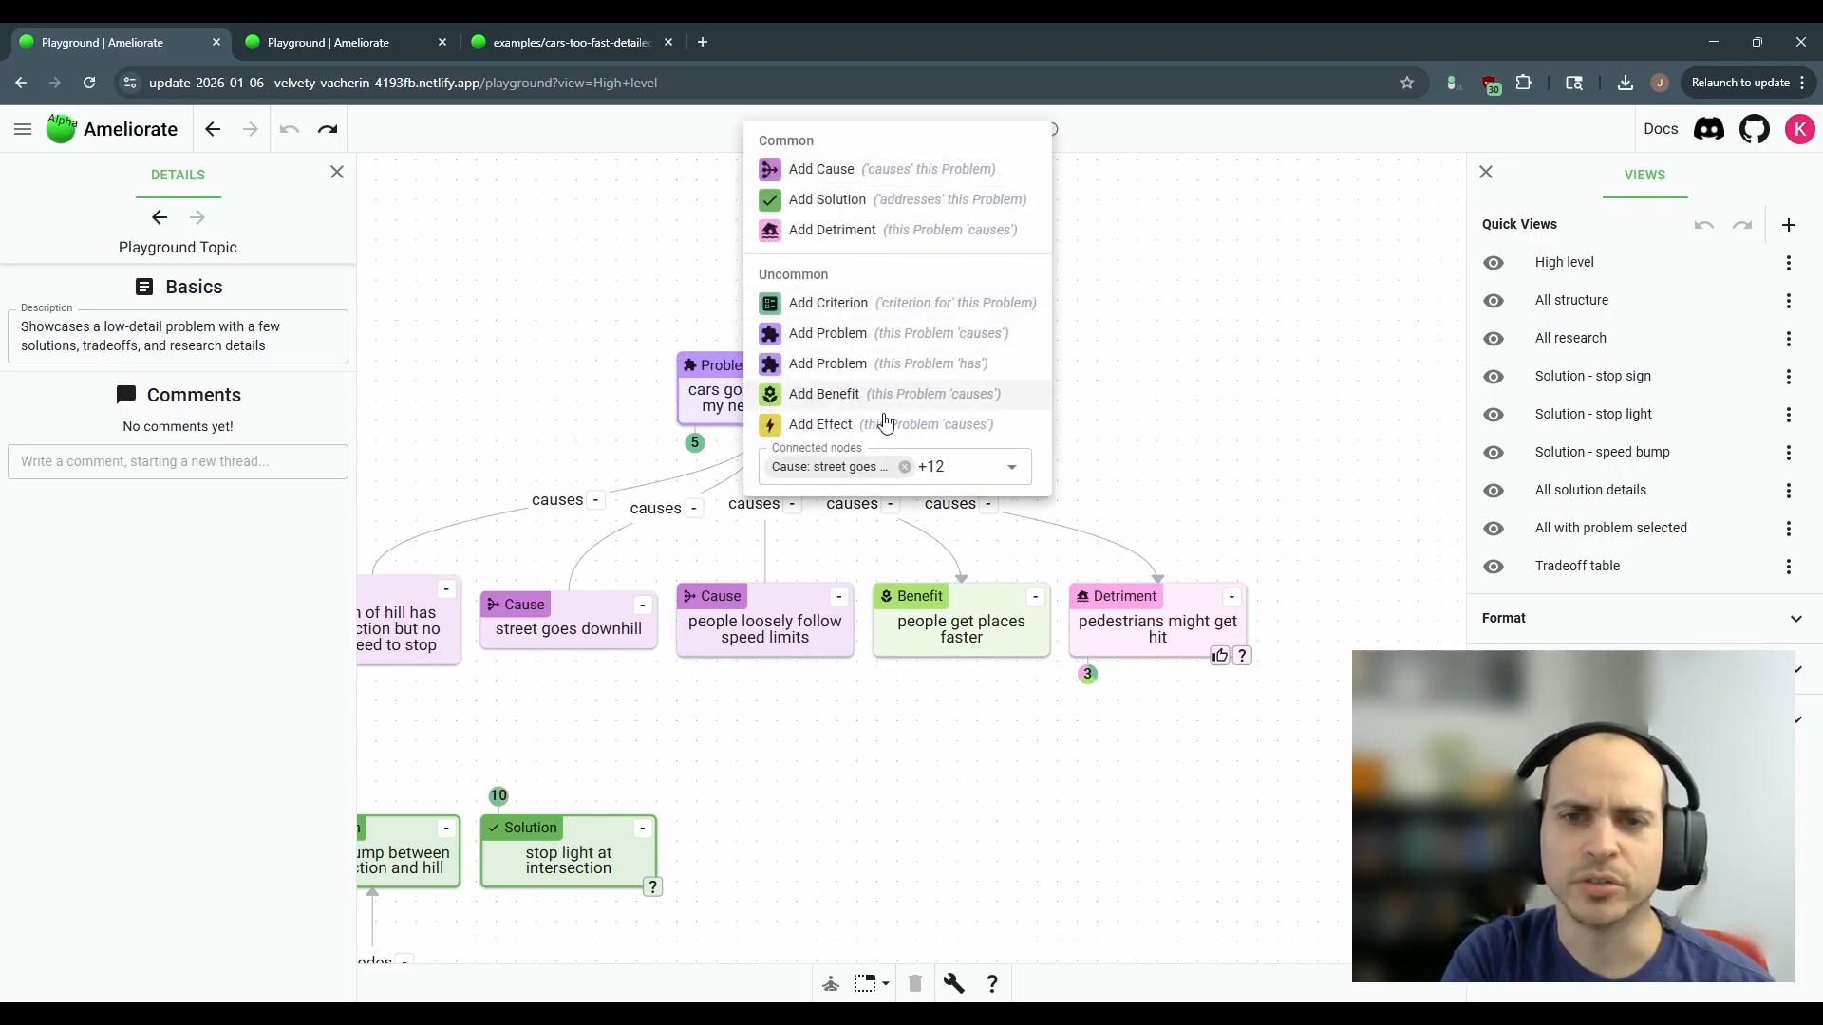
- Switch to the All structure view and inspect the connections of the "significantly reduces traffic throughput" detriment and of the problem
left_click(1625, 300)
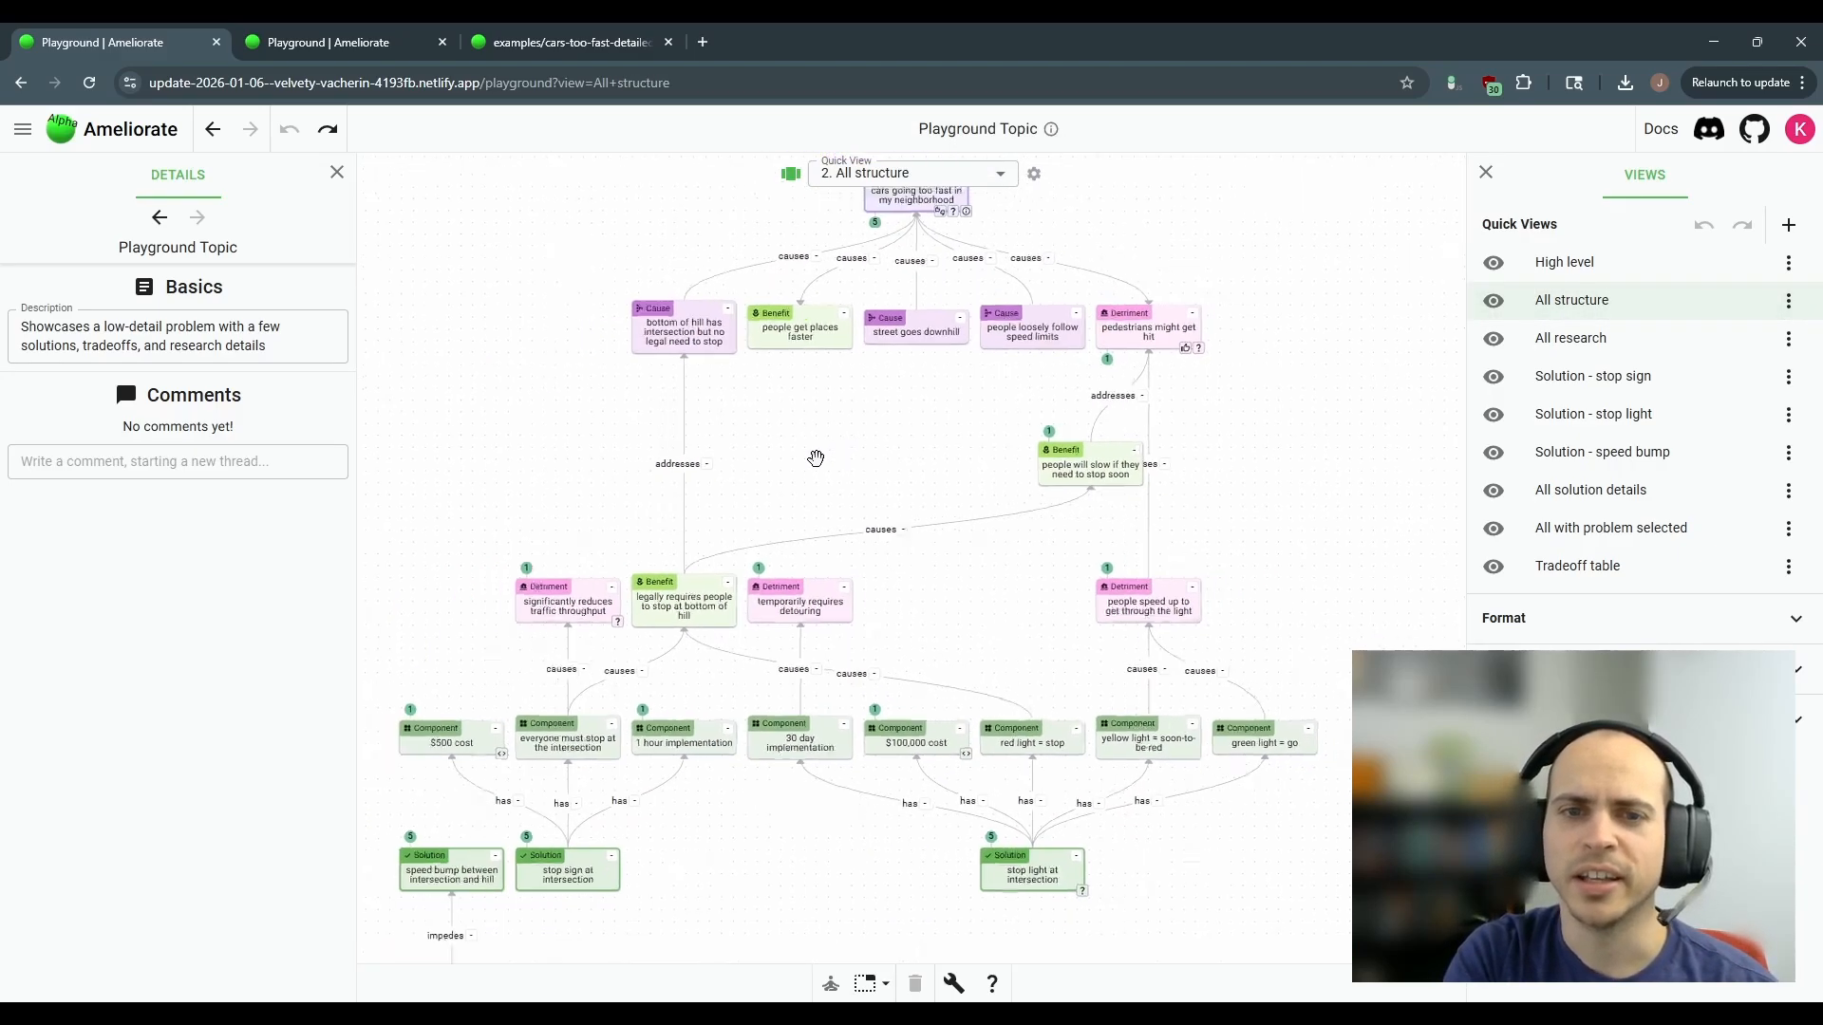
left_click(686, 573)
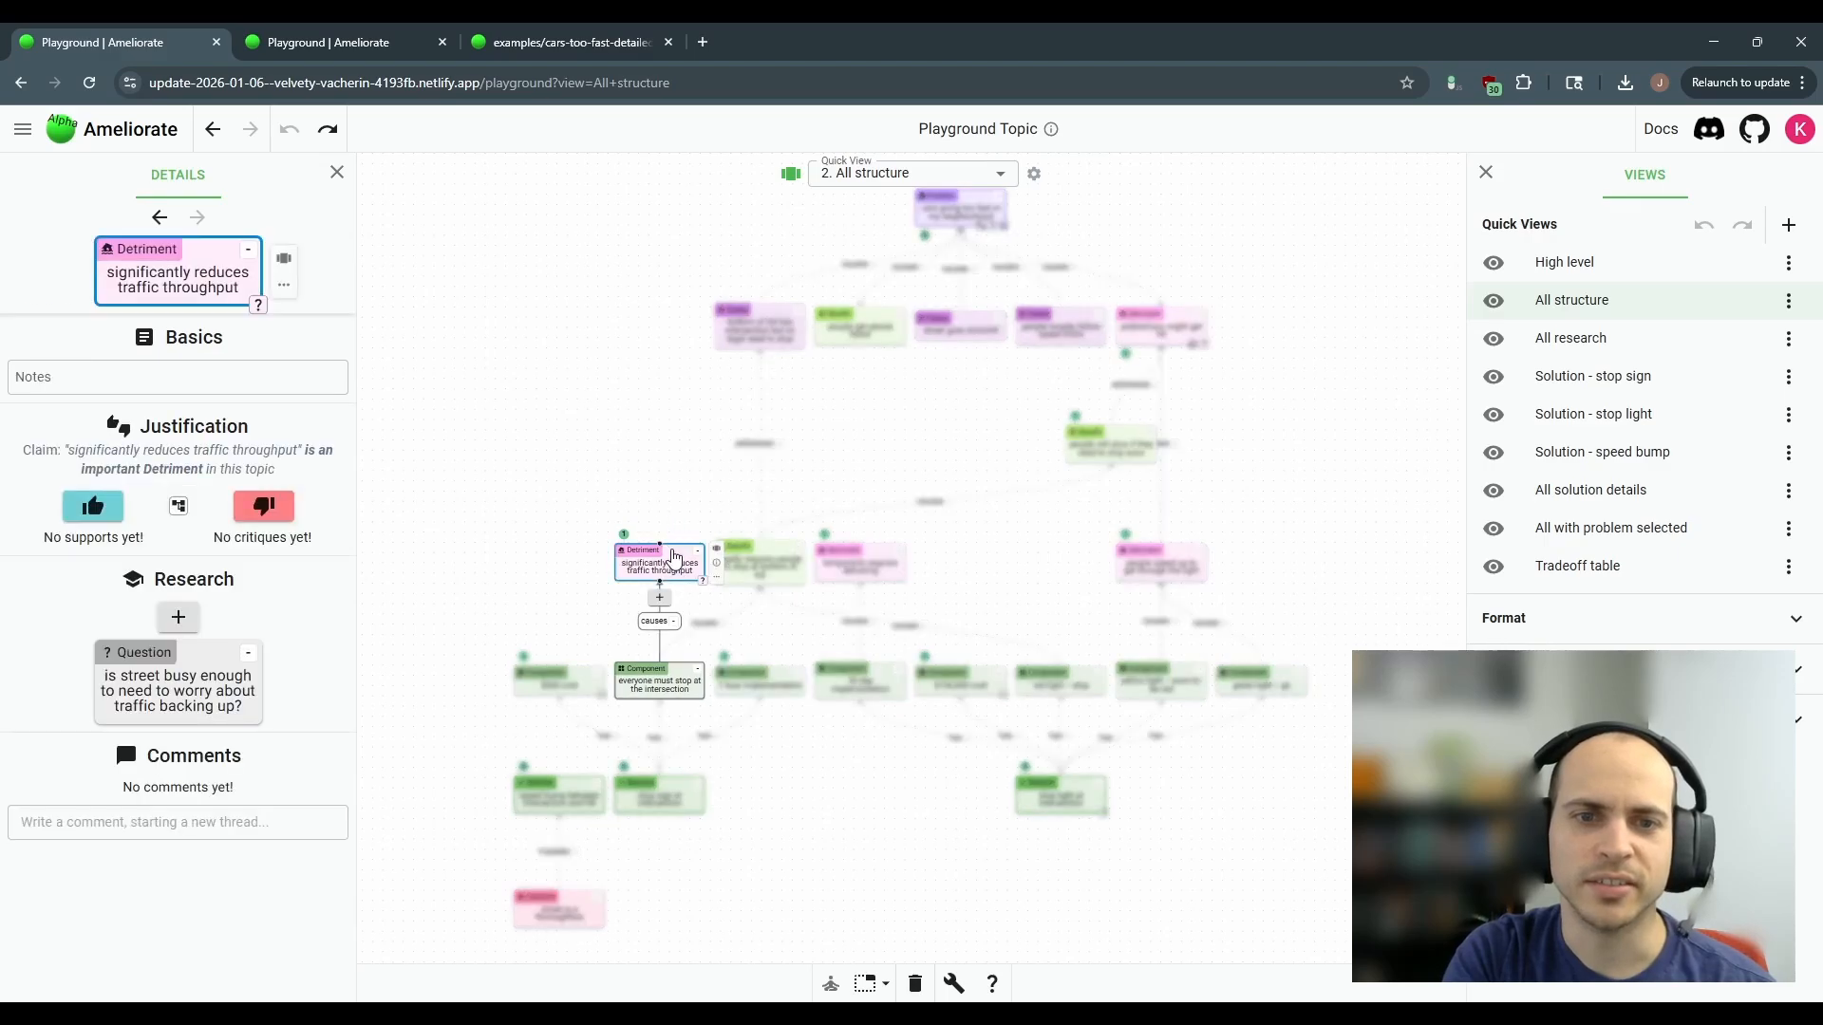
left_click(984, 207)
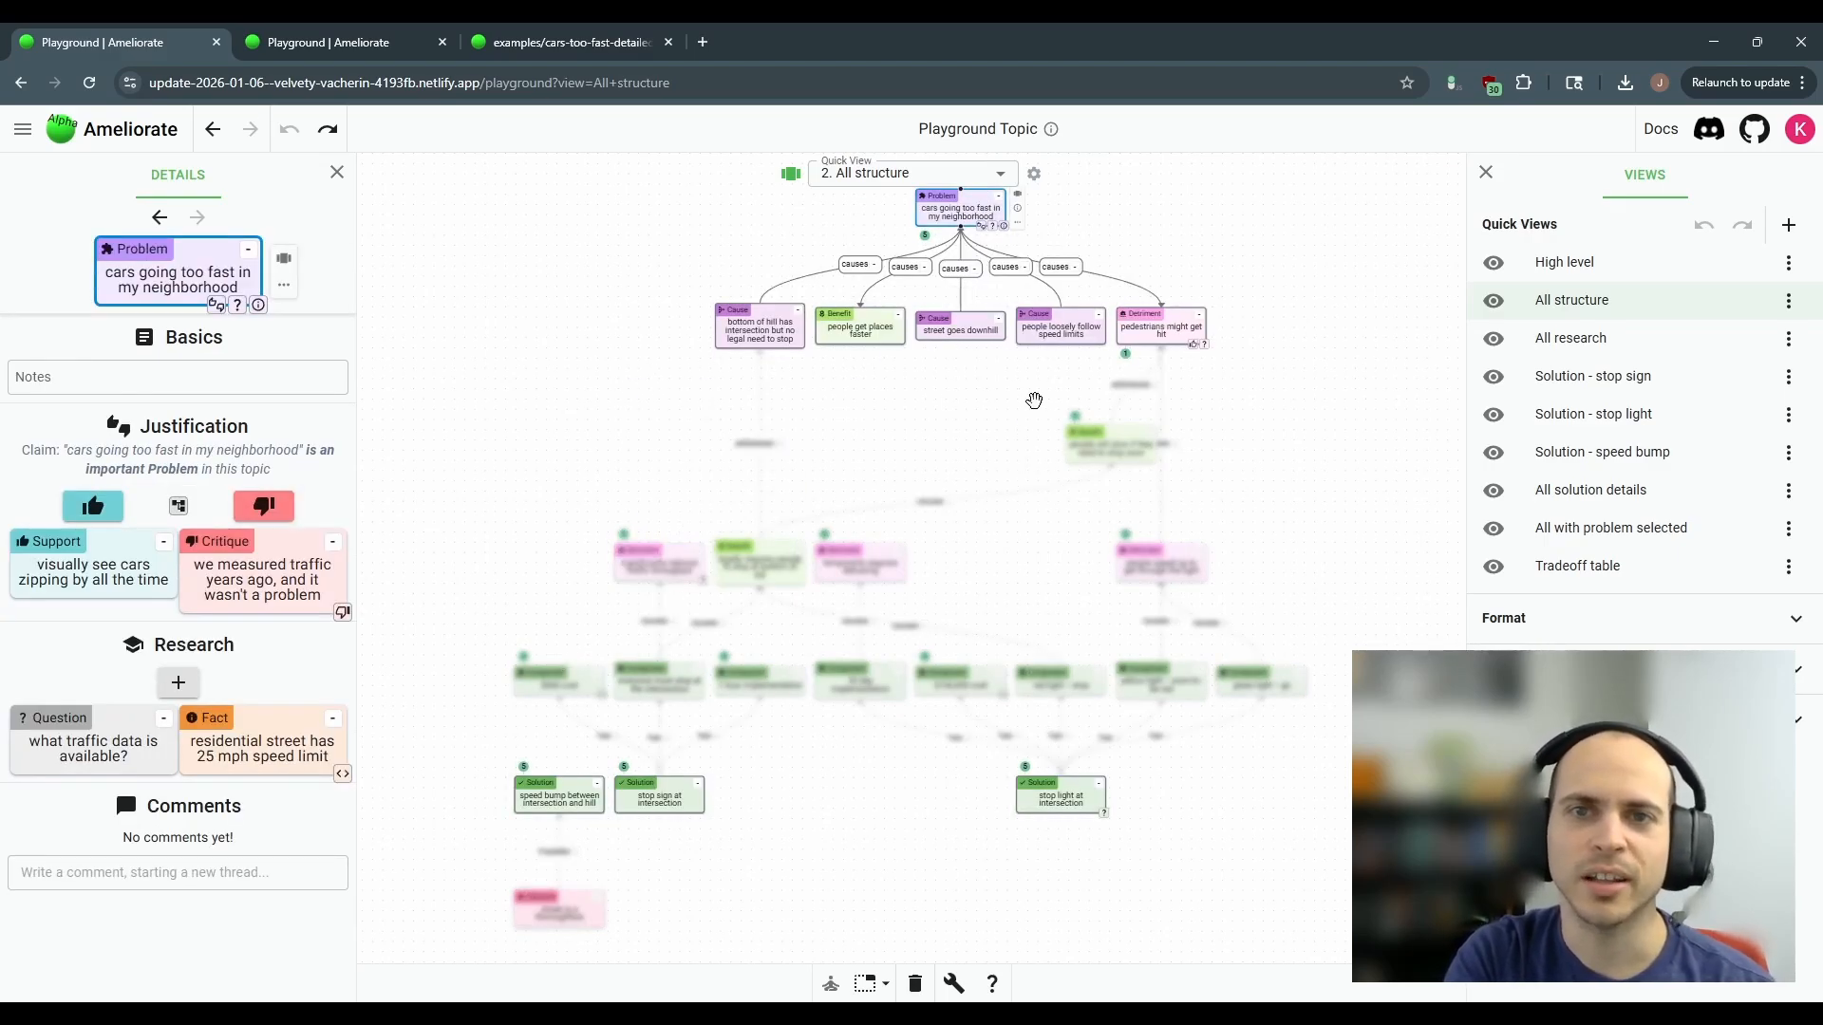
mouse_move(676, 570)
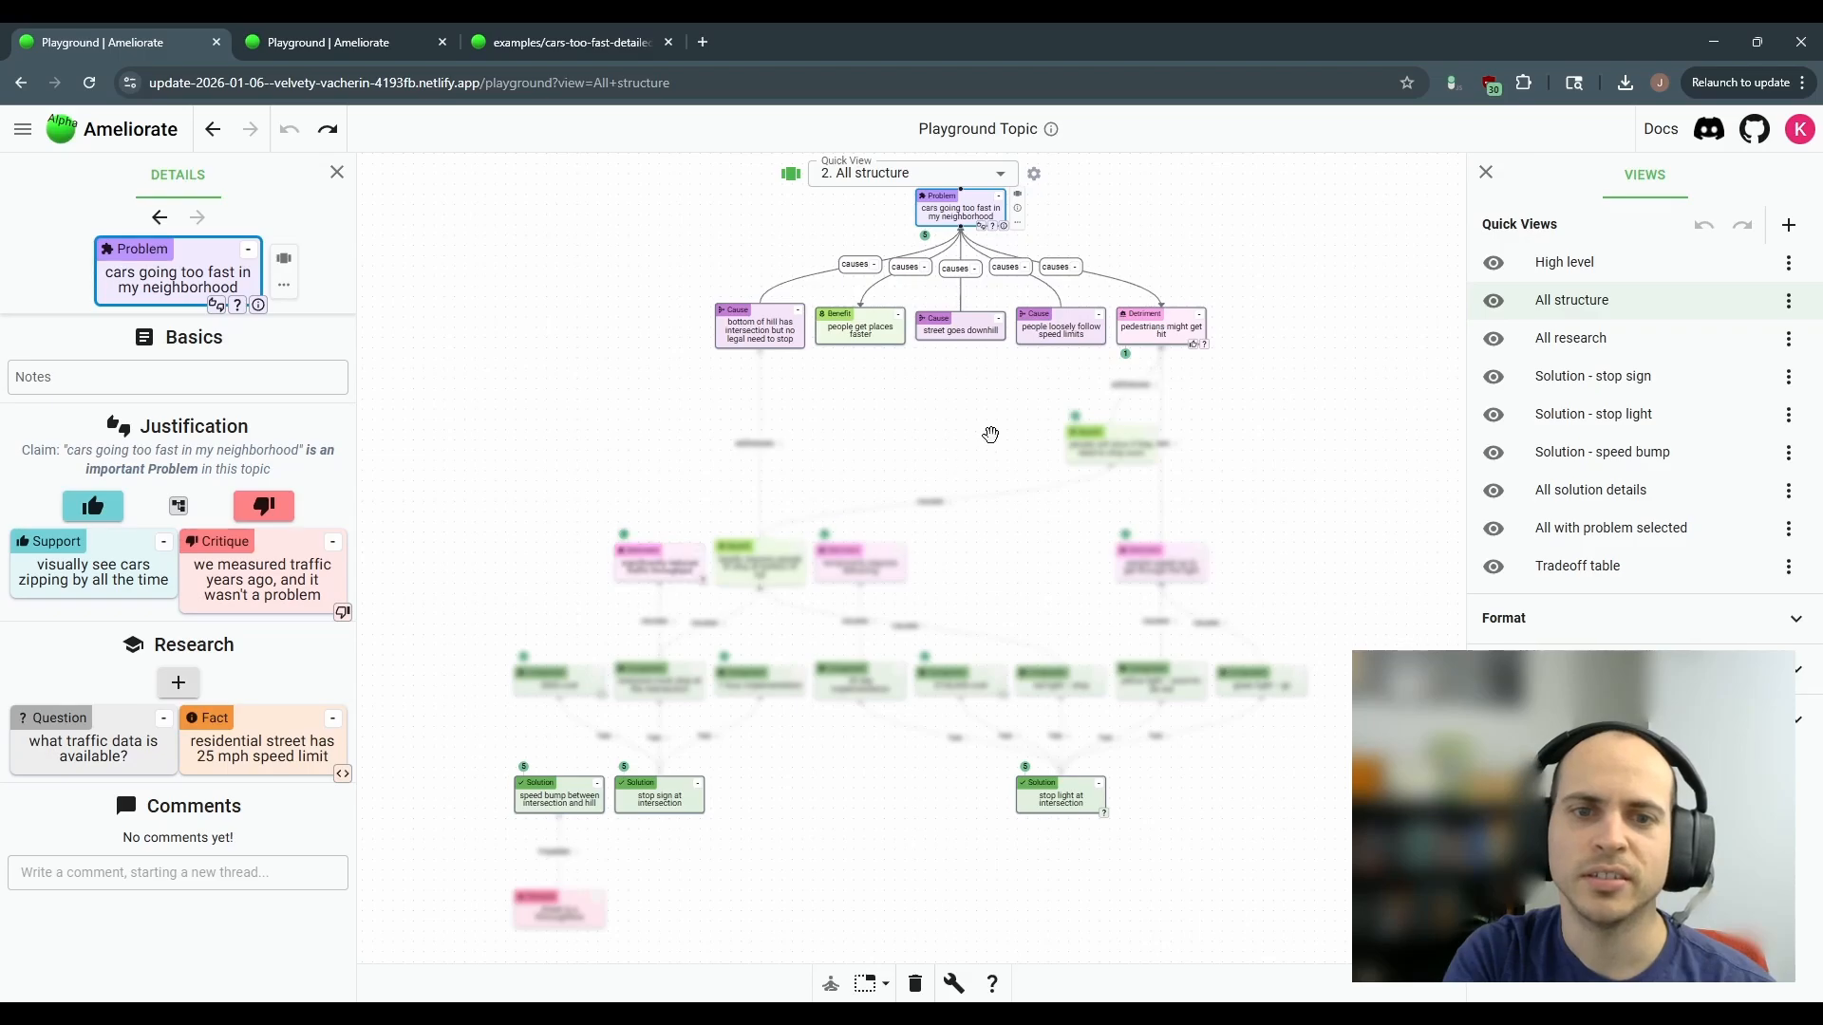
- Try connecting the problem to the "significantly reduces traffic throughput" detriment through its connected nodes, and undo the new connection
left_click(914, 347)
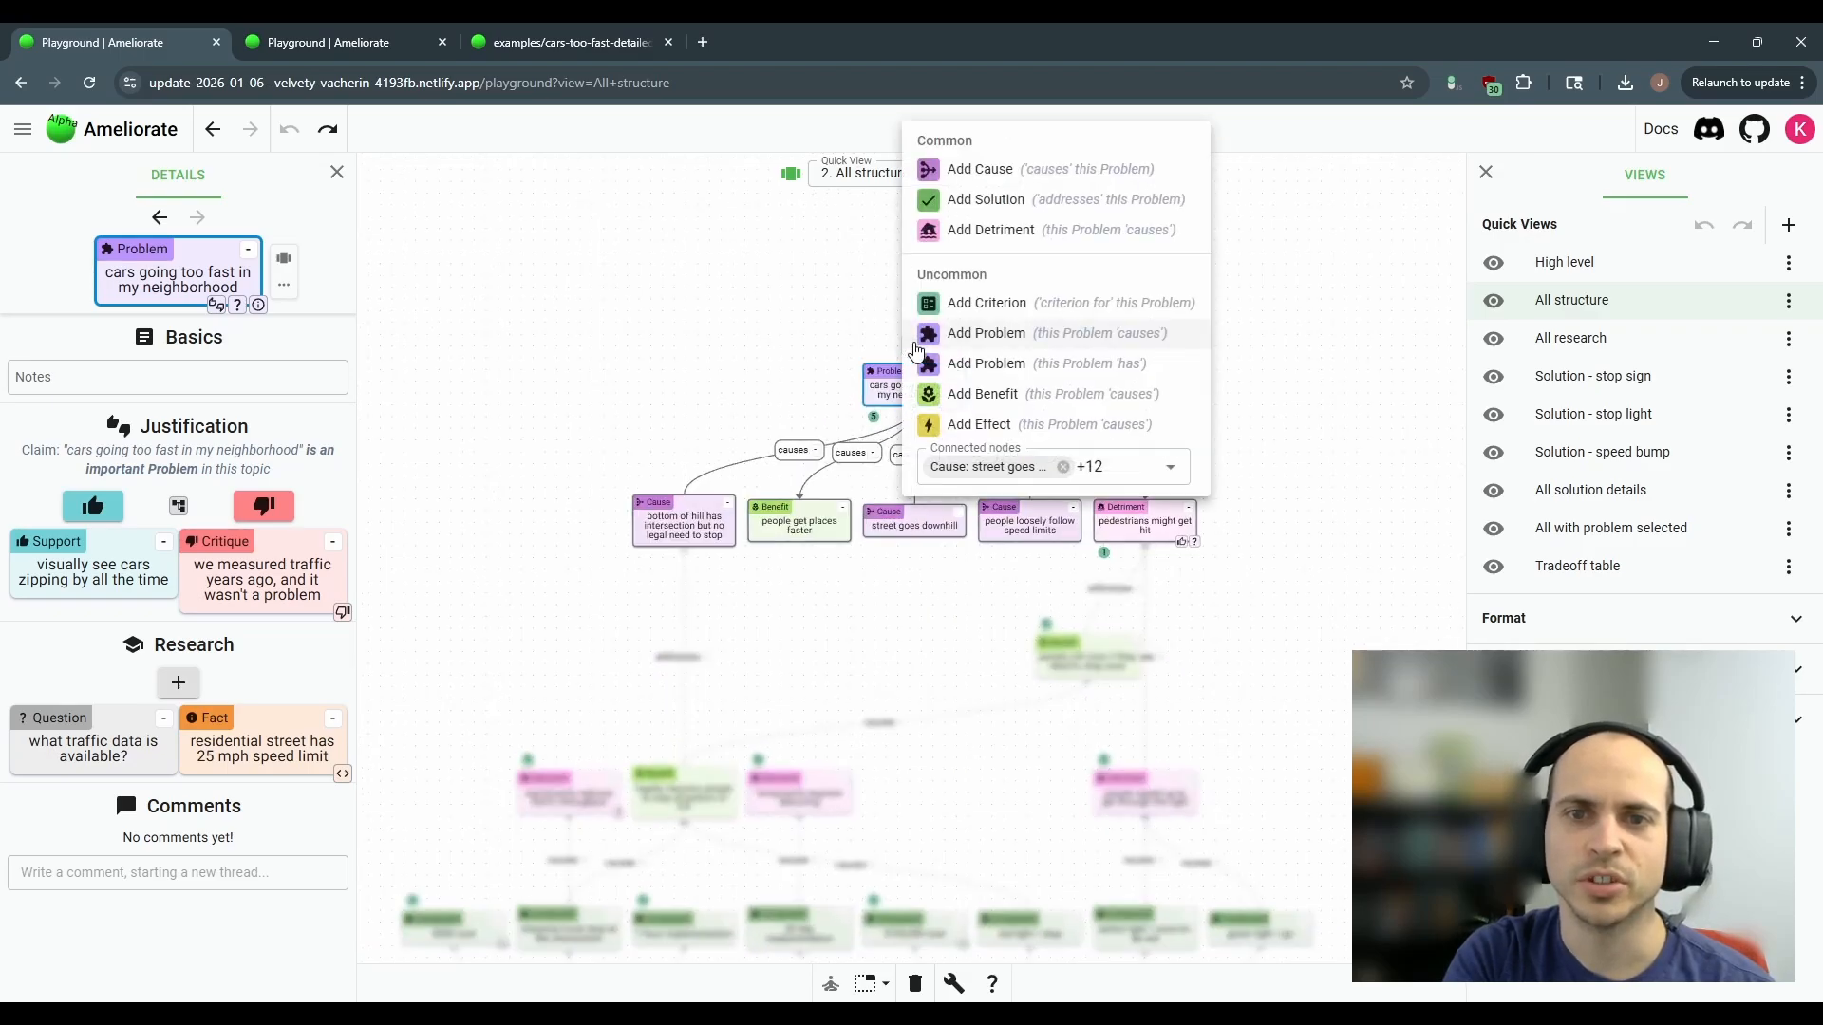
left_click(1132, 474)
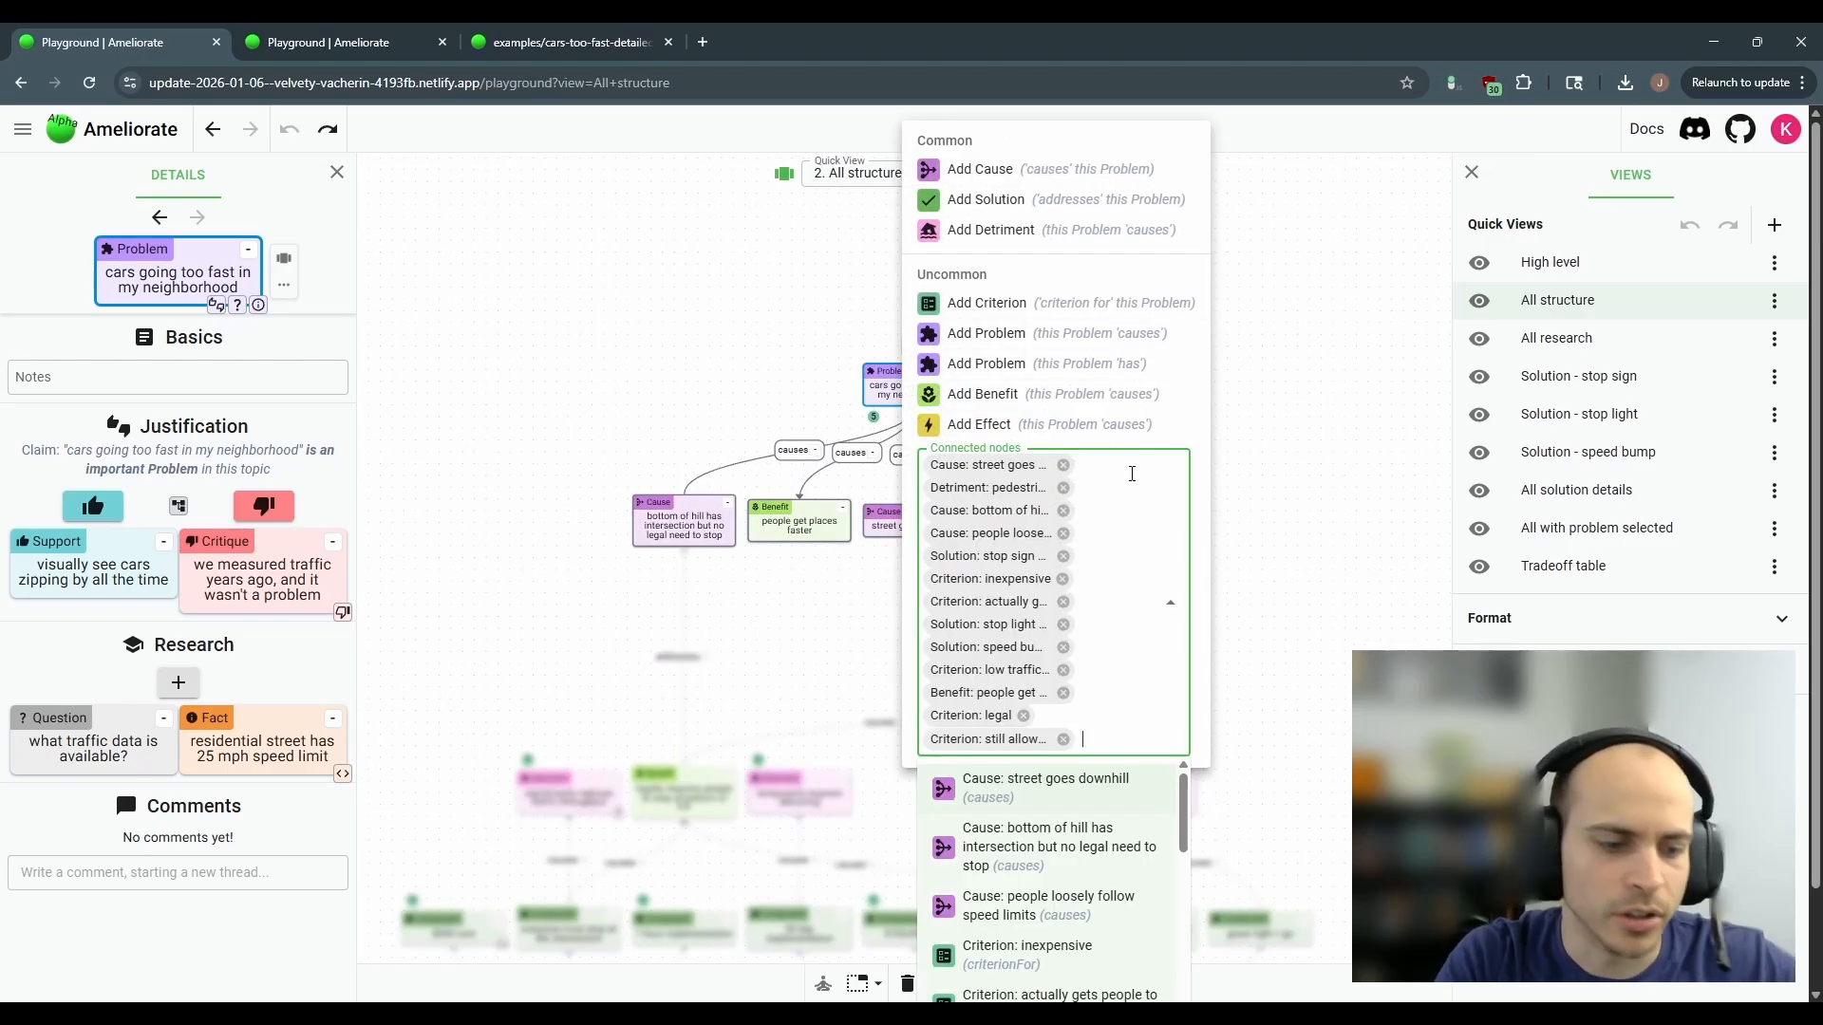
type("significan")
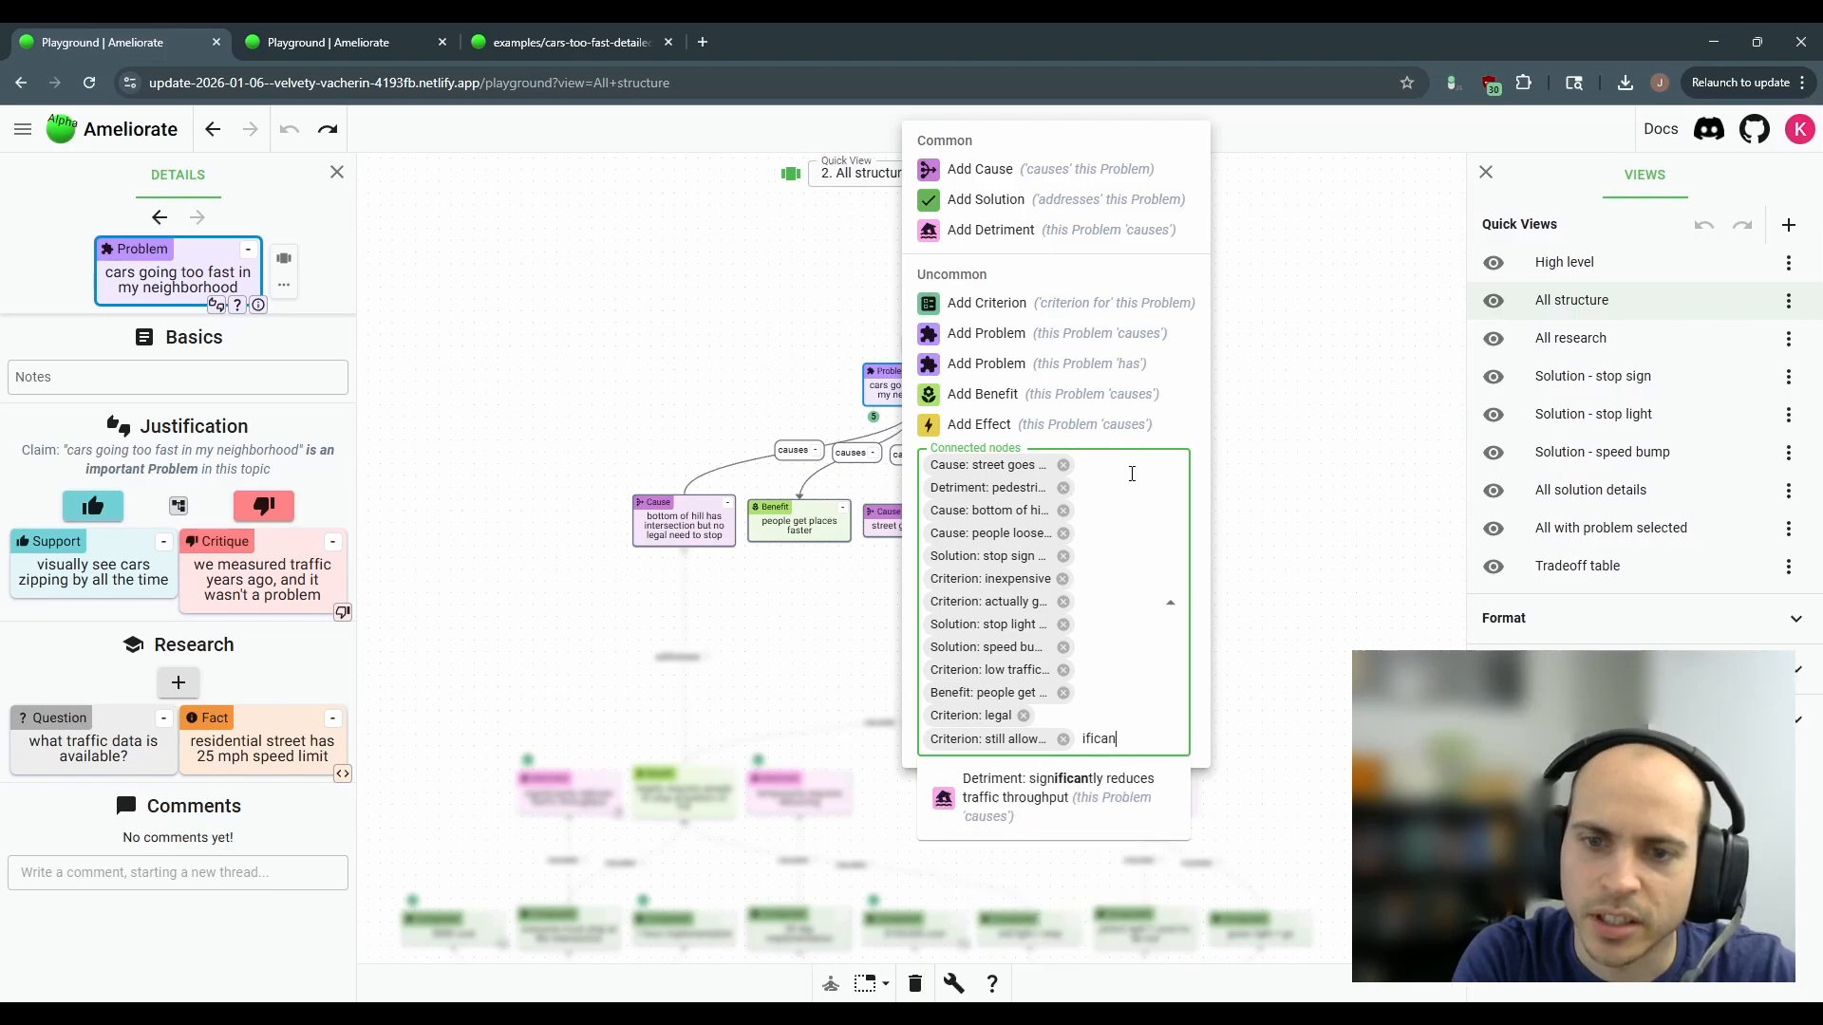
type("t")
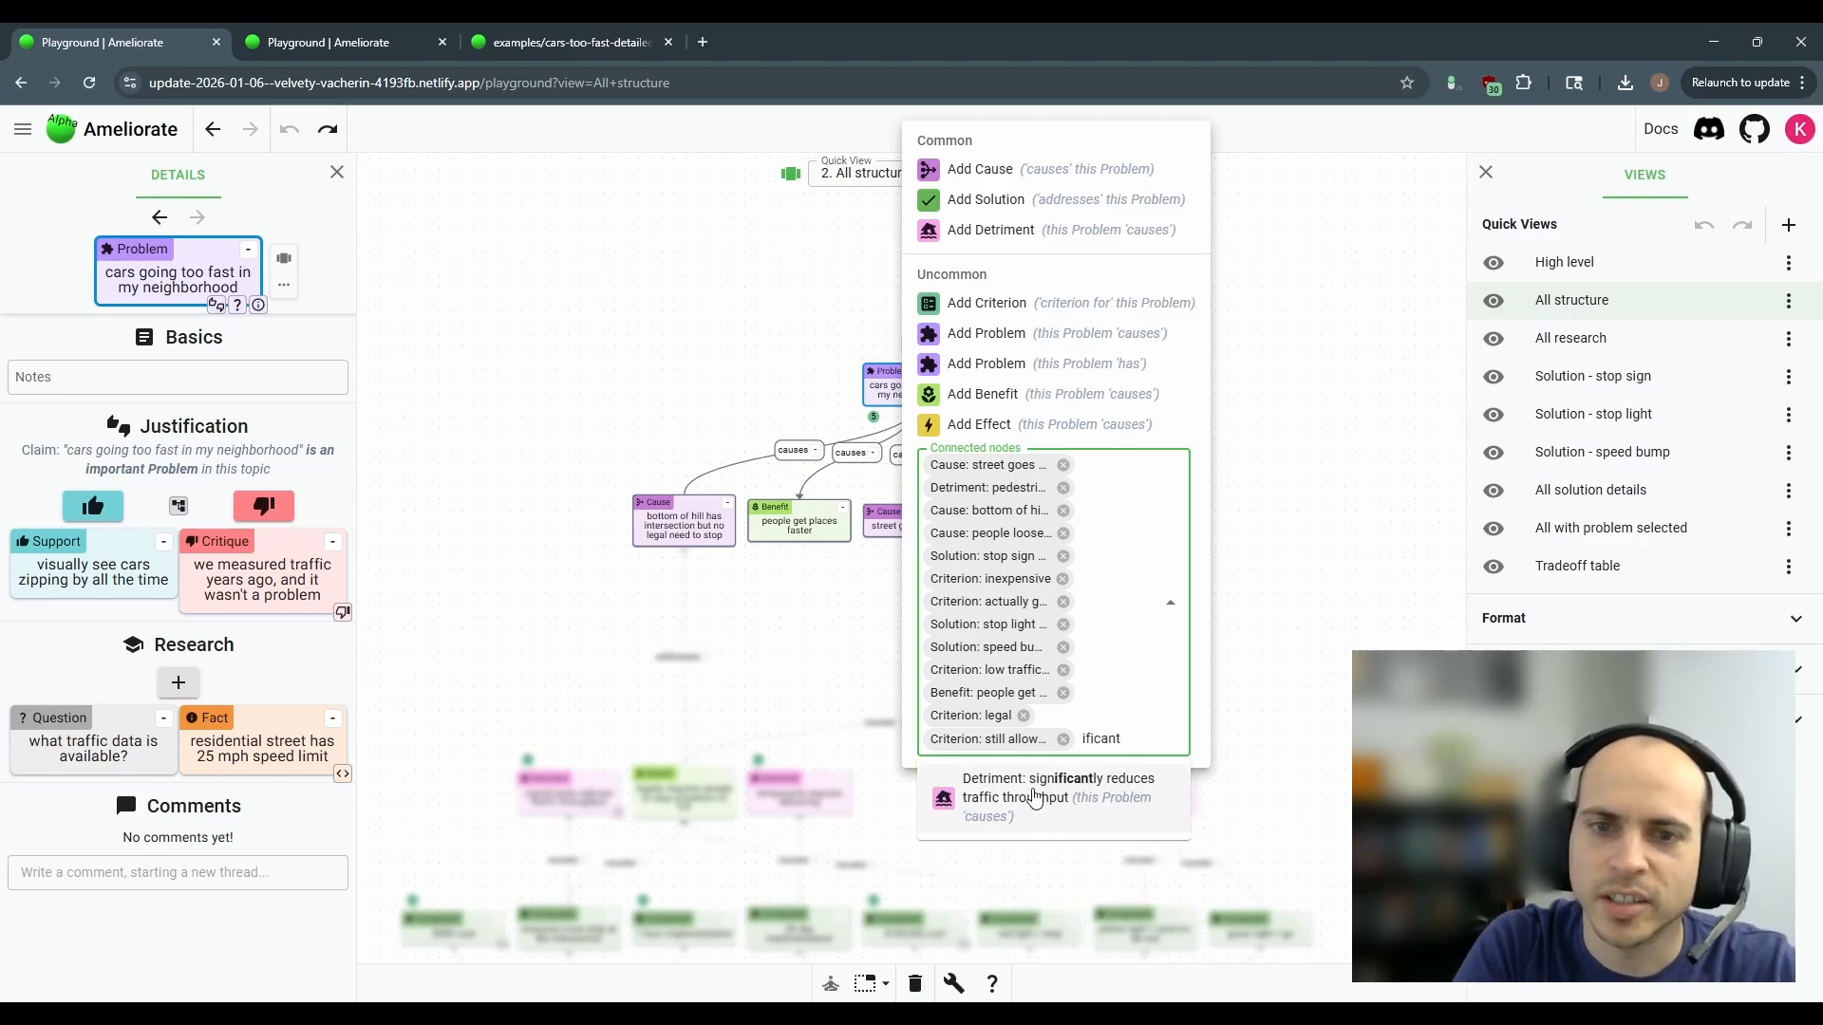
left_click(1040, 798)
left_click(628, 456)
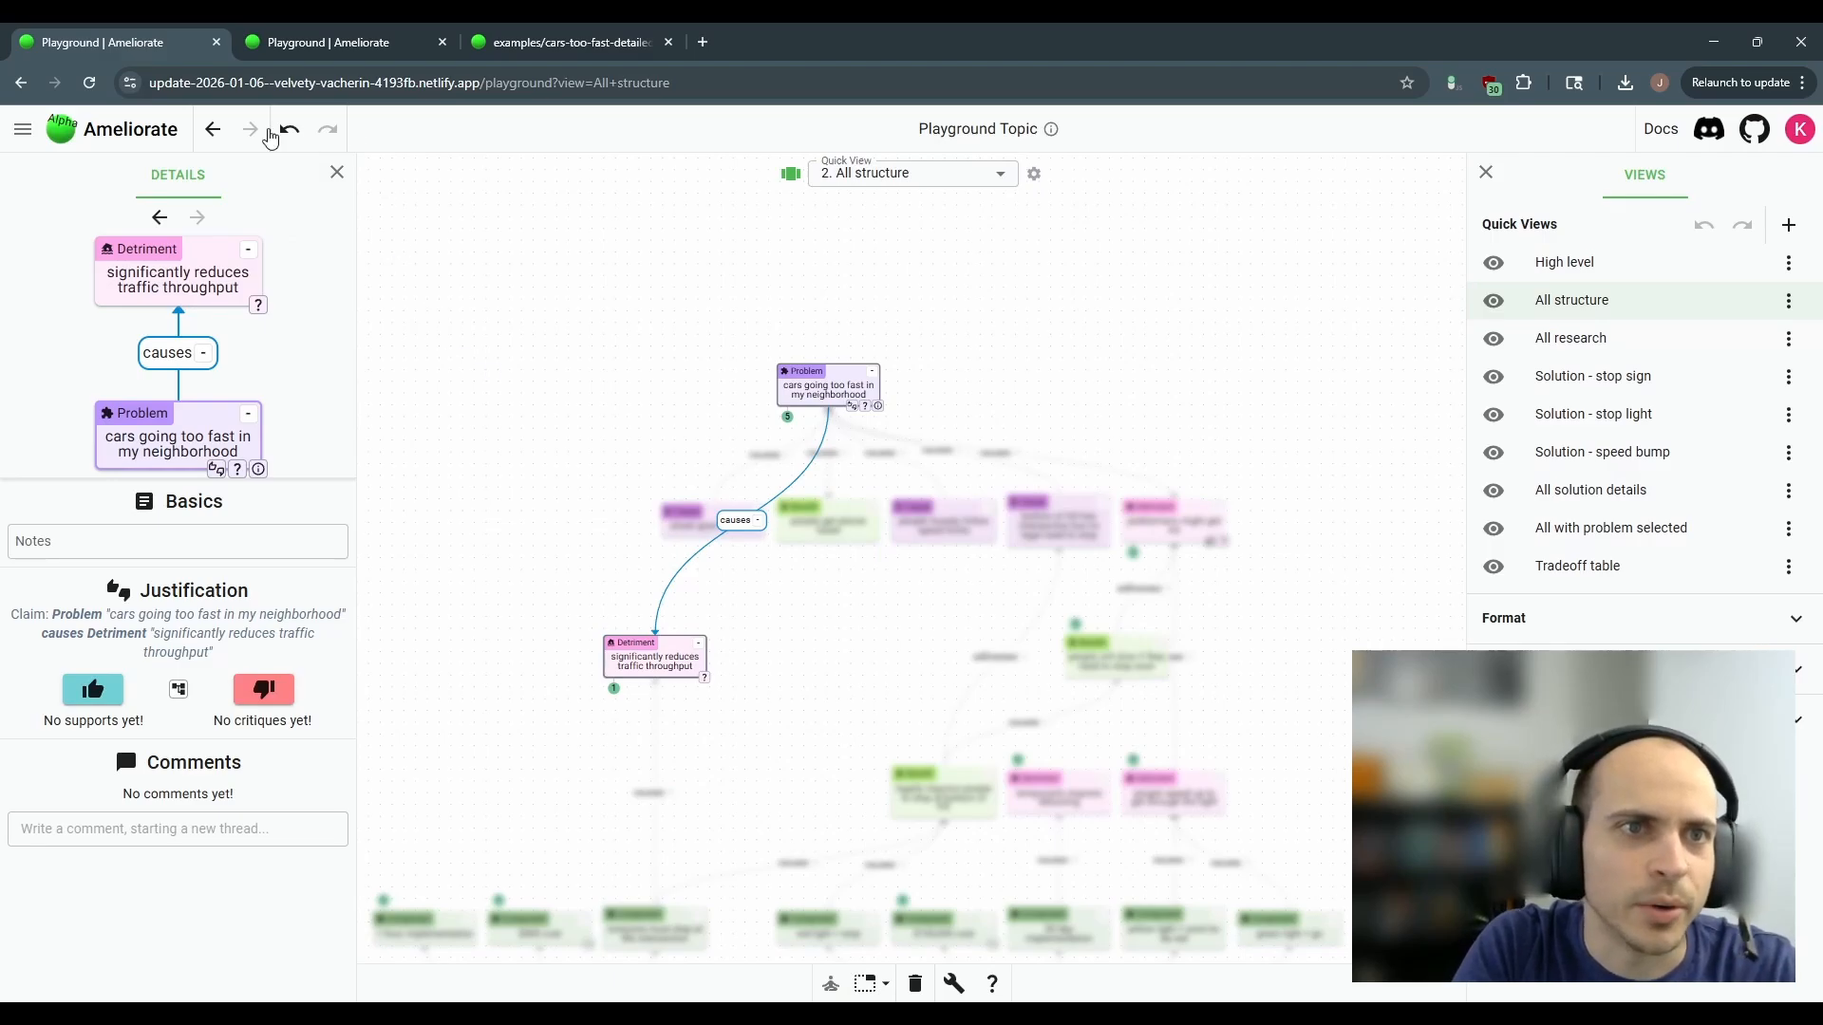
left_click(291, 131)
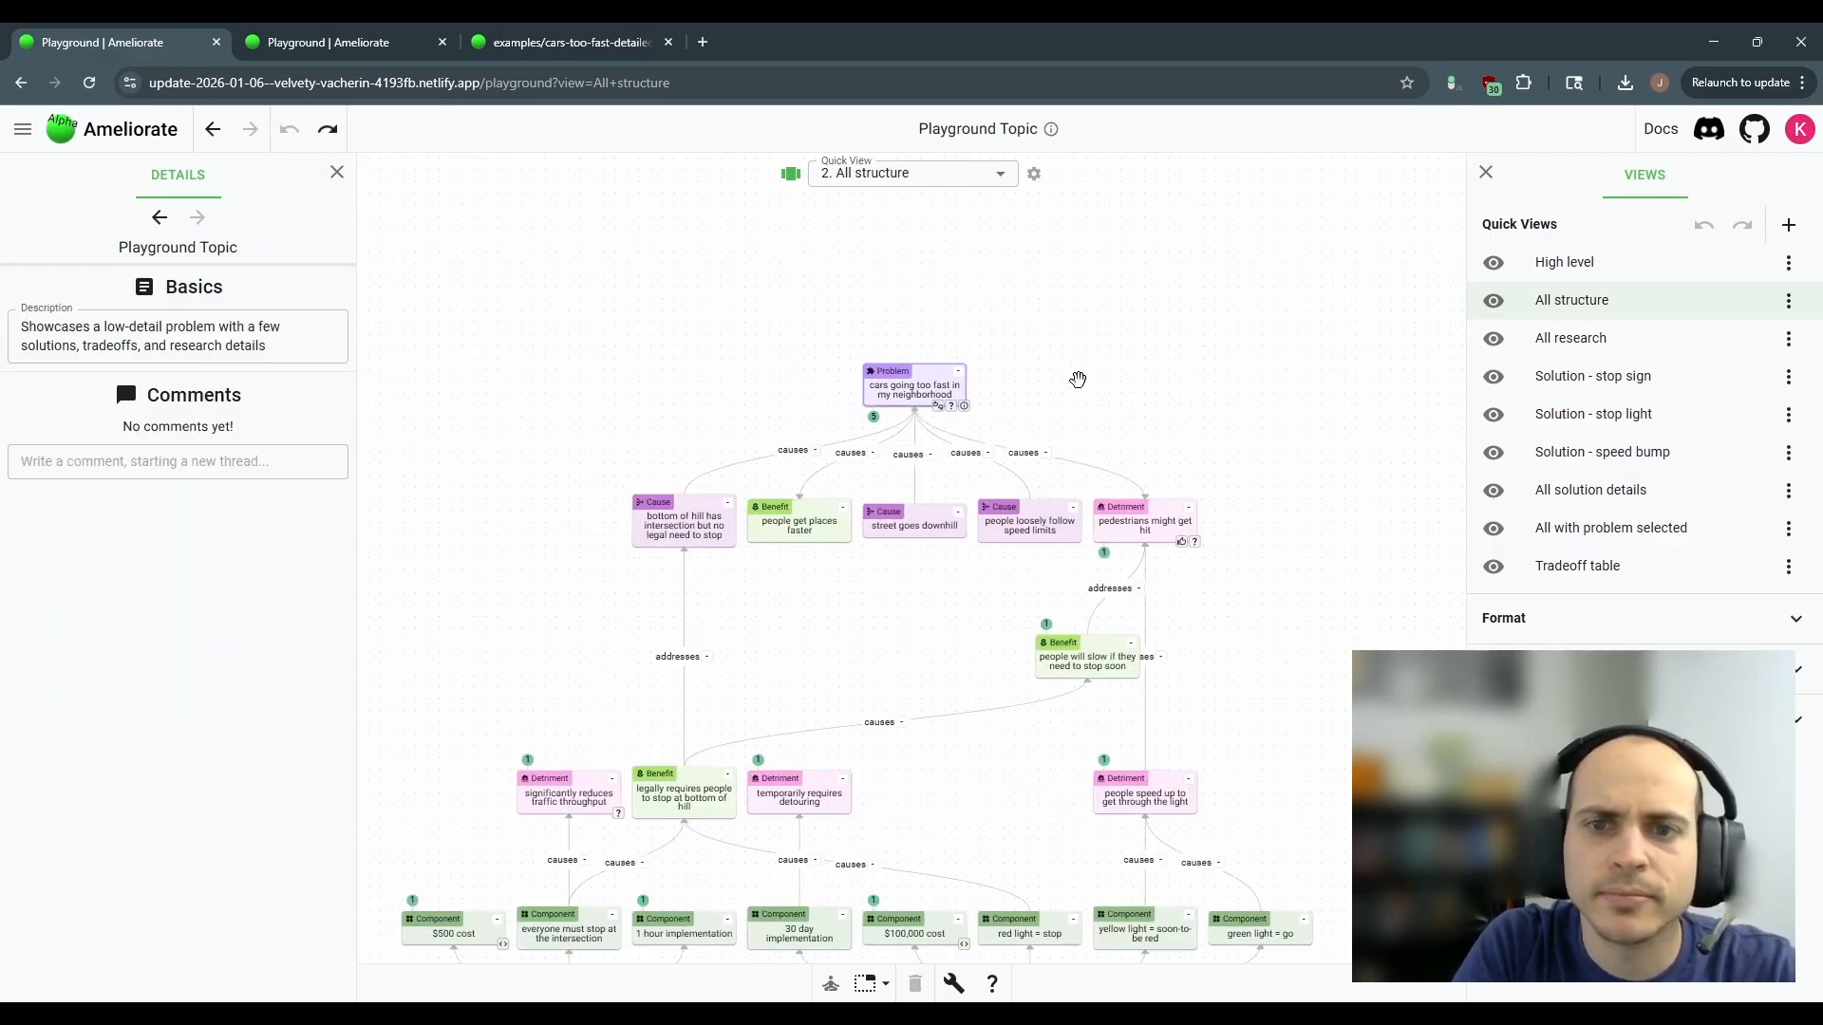
- Compare the nodes and relations around the problem in the newer and older playgrounds
scroll(1175, 464, "up", 4)
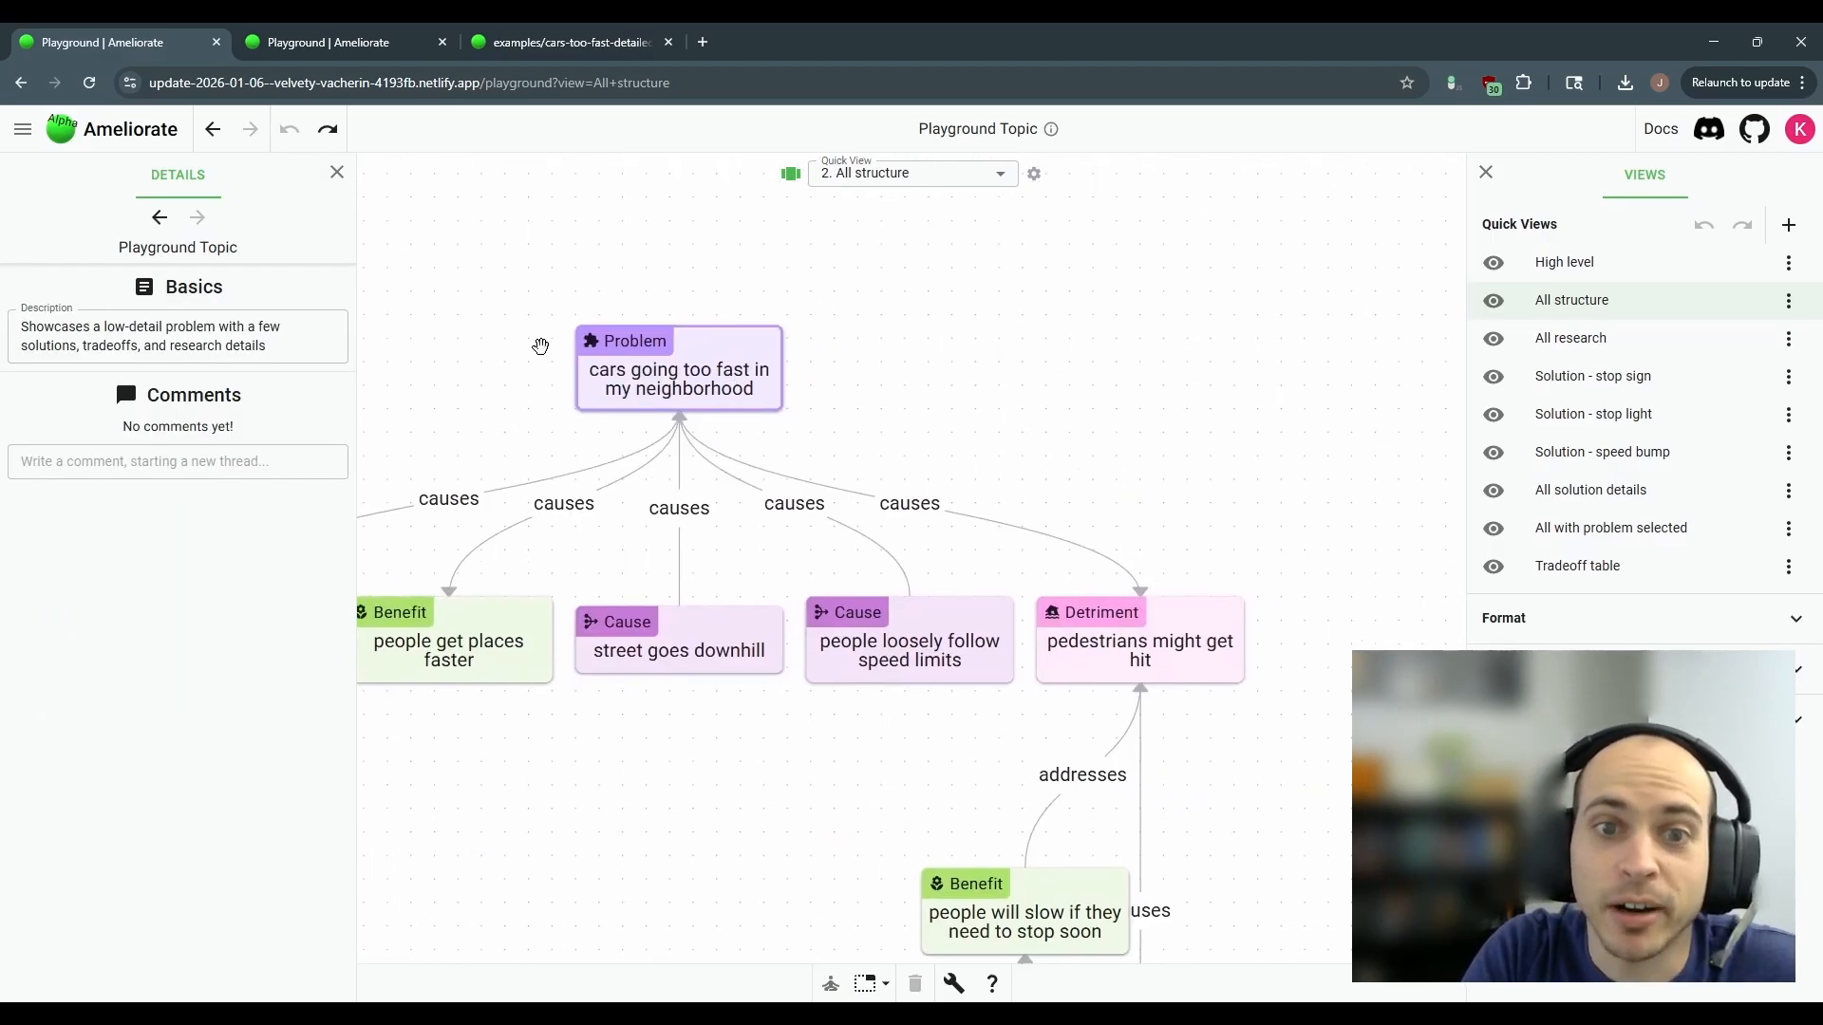
scroll(1100, 620, "up", 1)
mouse_move(1079, 528)
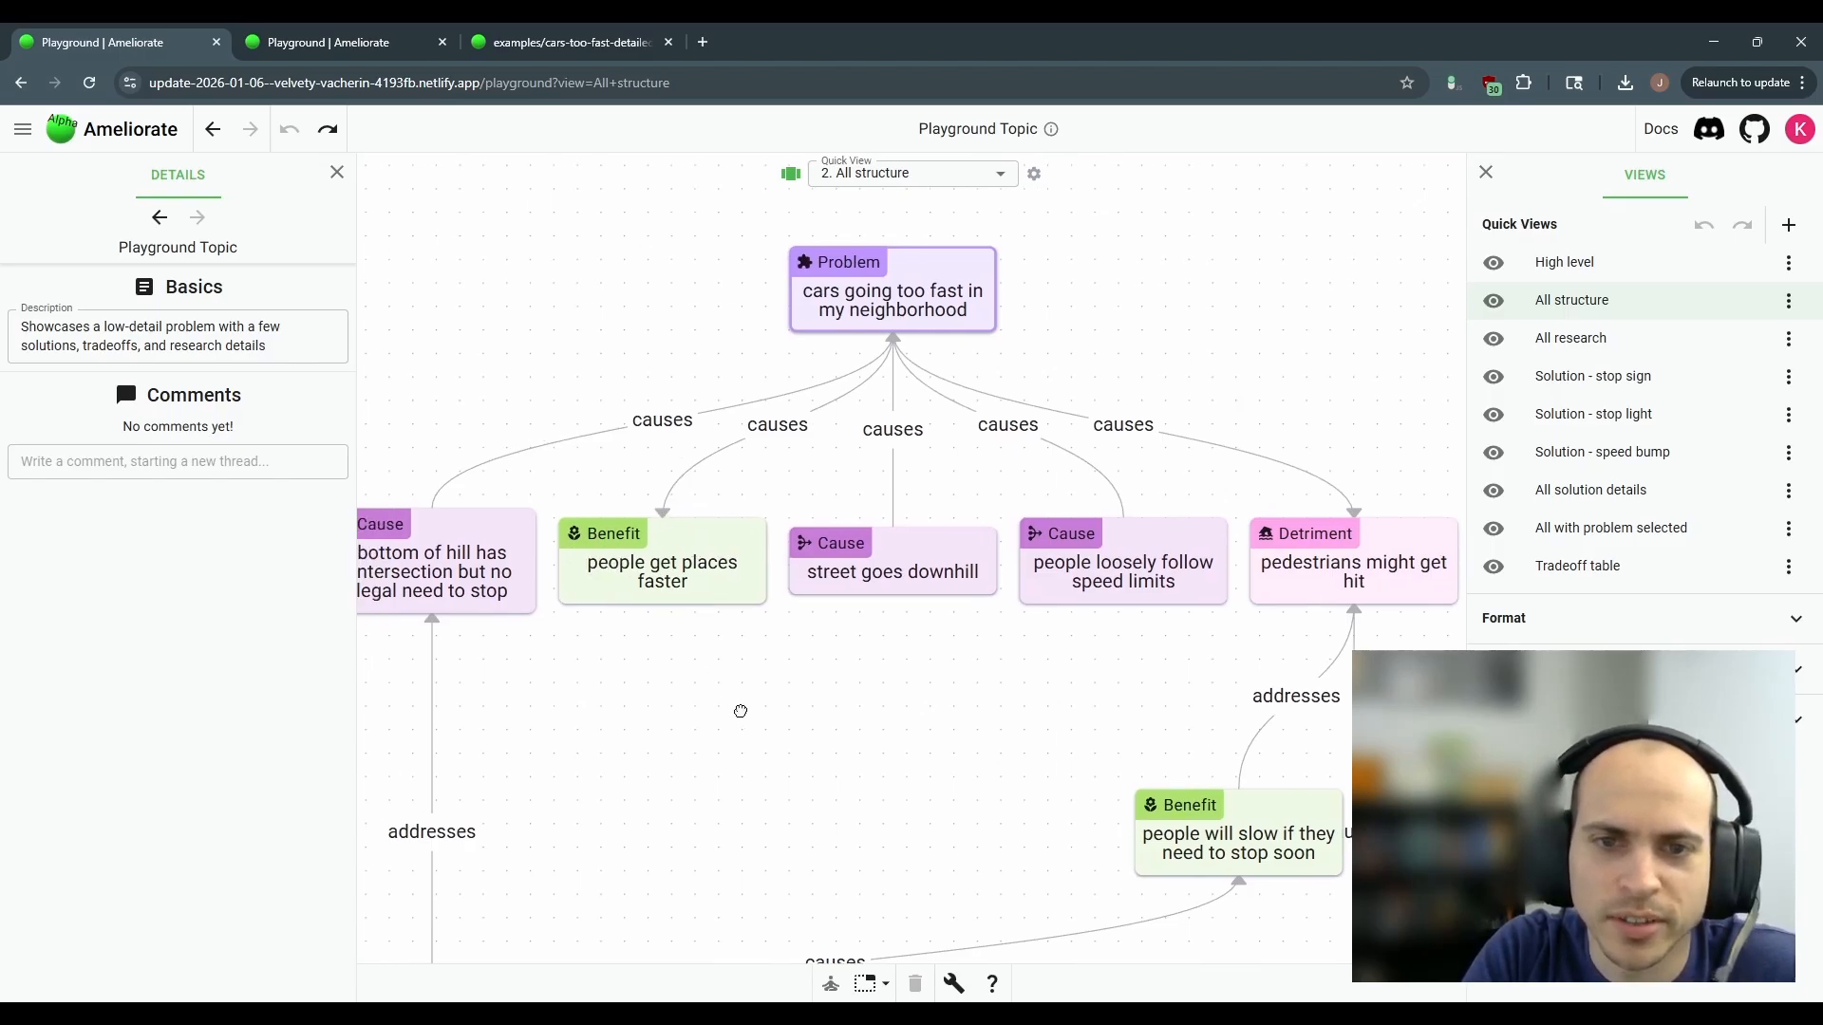
key("ctrl+Tab")
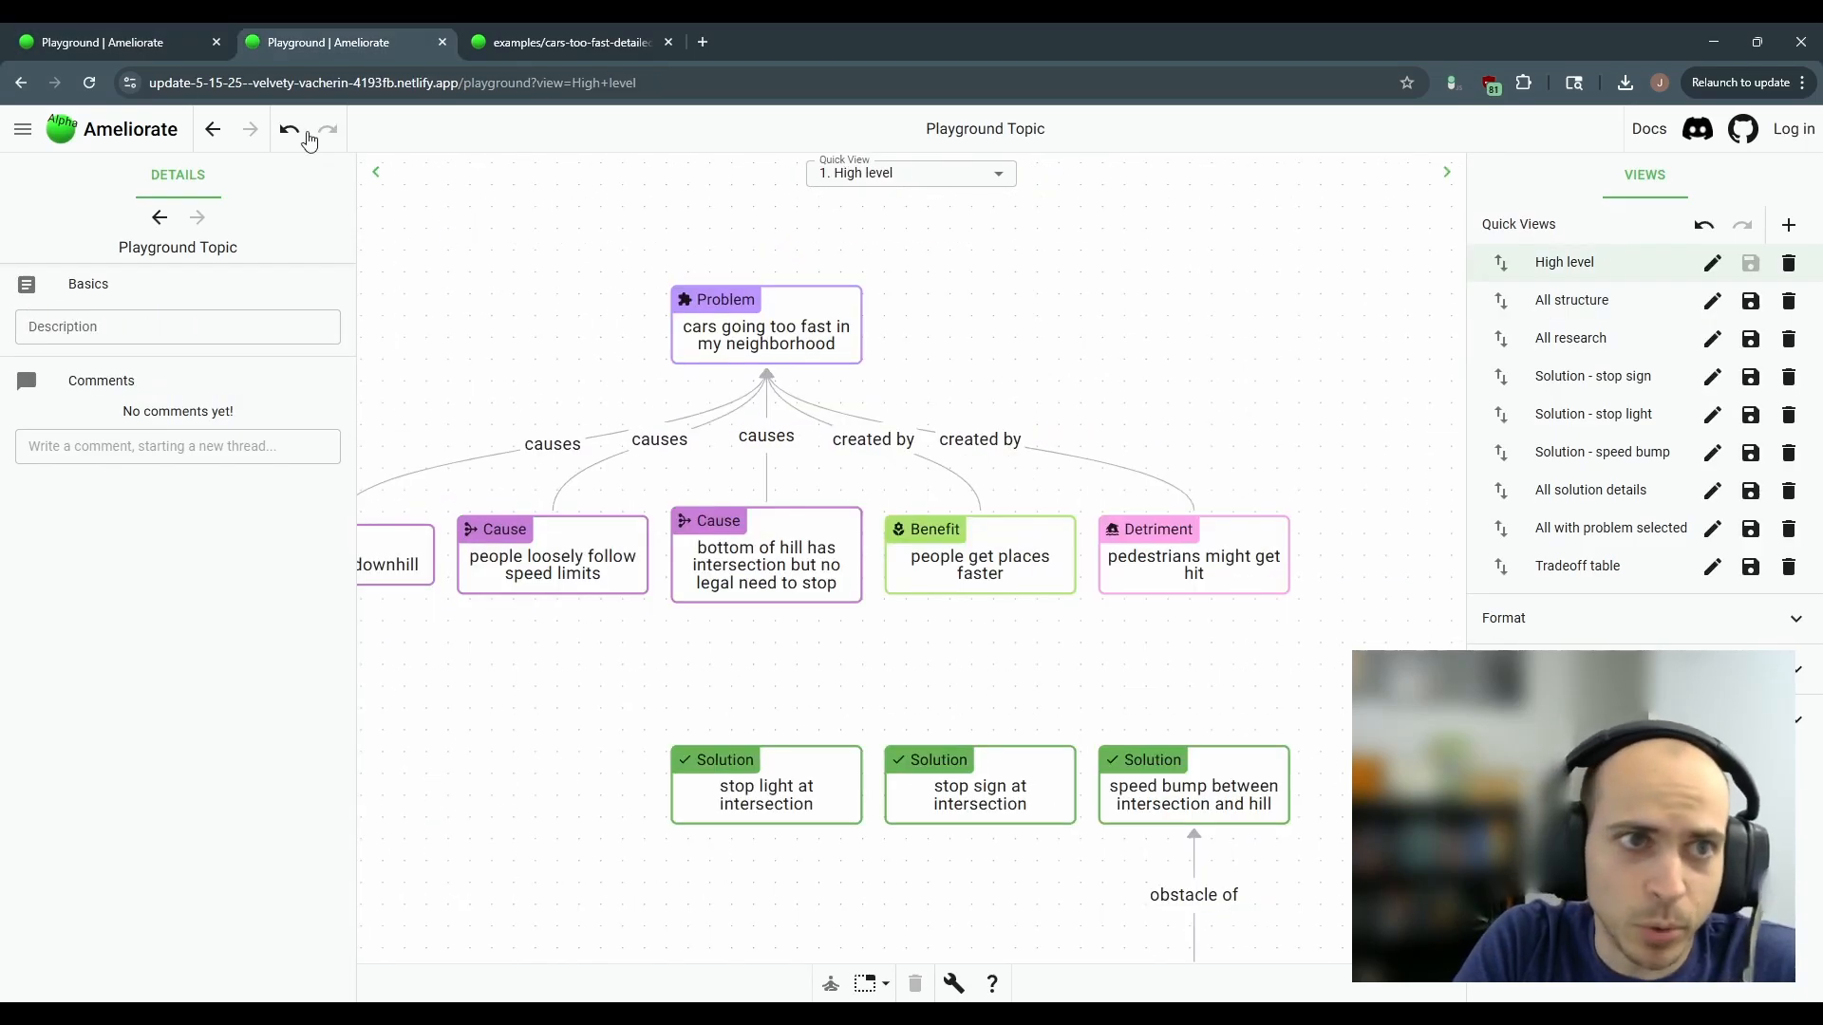
left_click(150, 45)
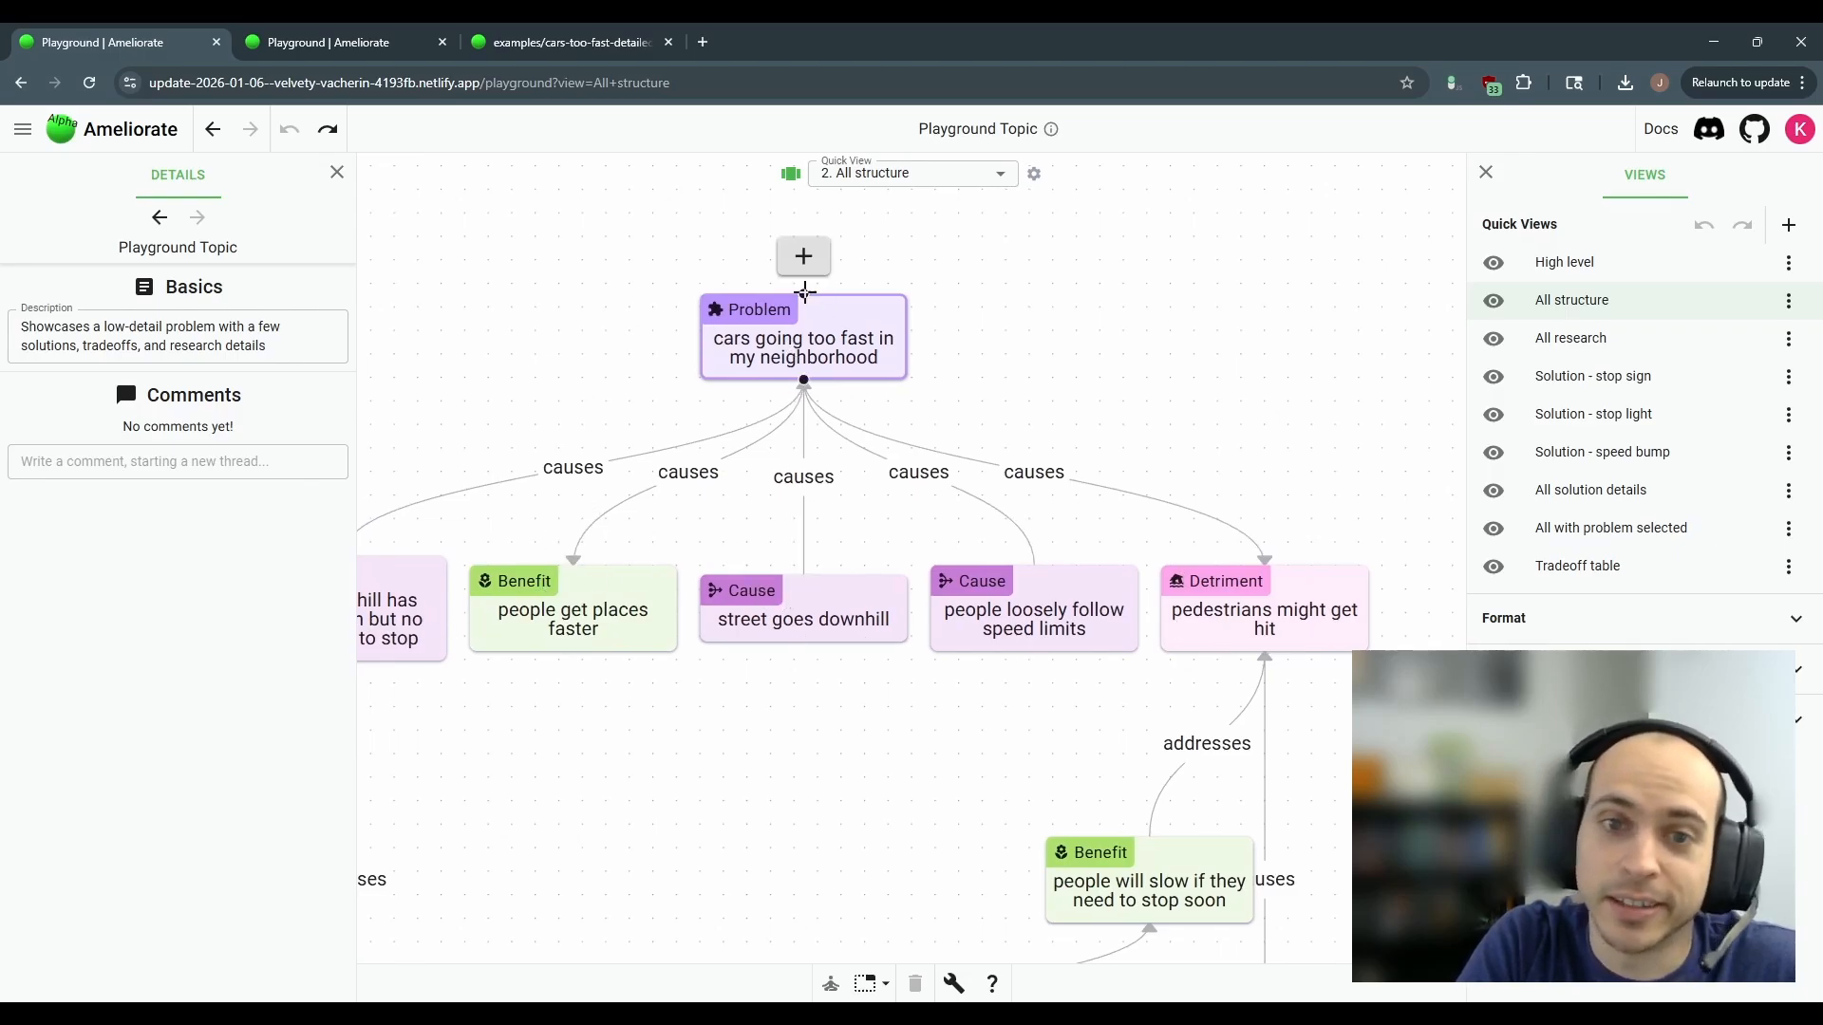
left_click_drag(1054, 326, 1109, 315)
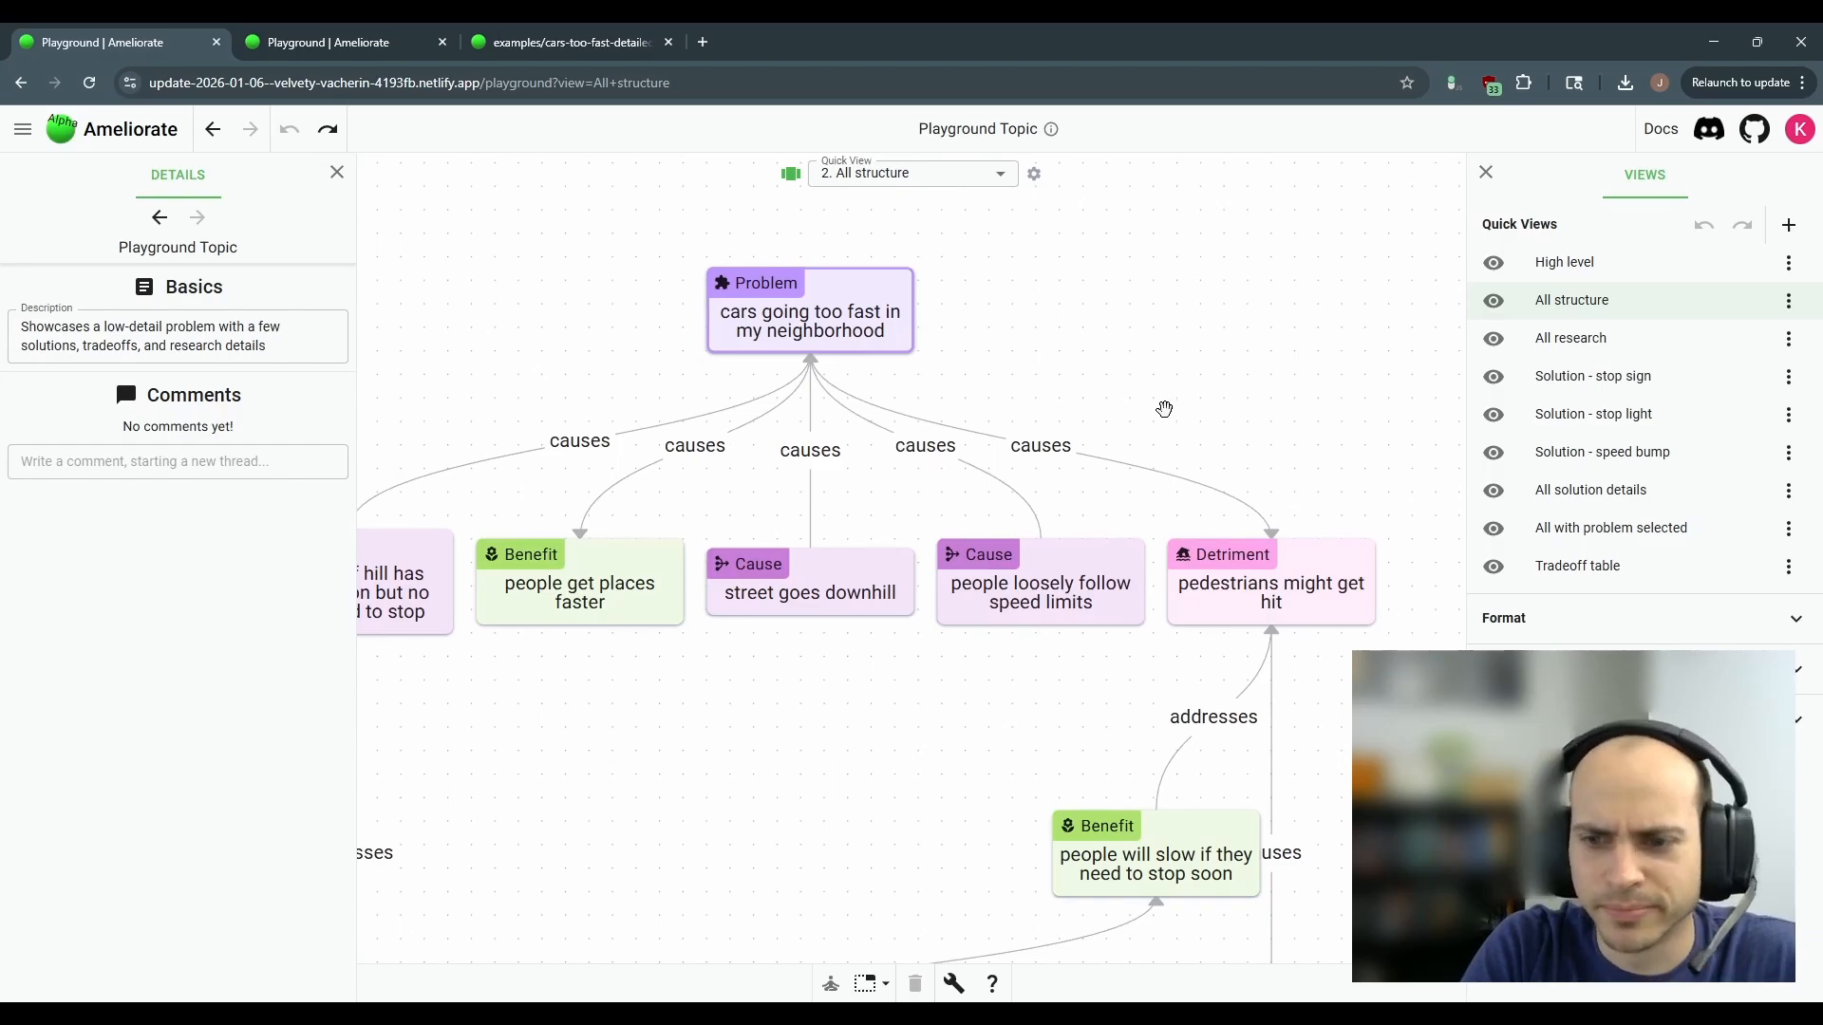
scroll(1164, 407, "down", 2)
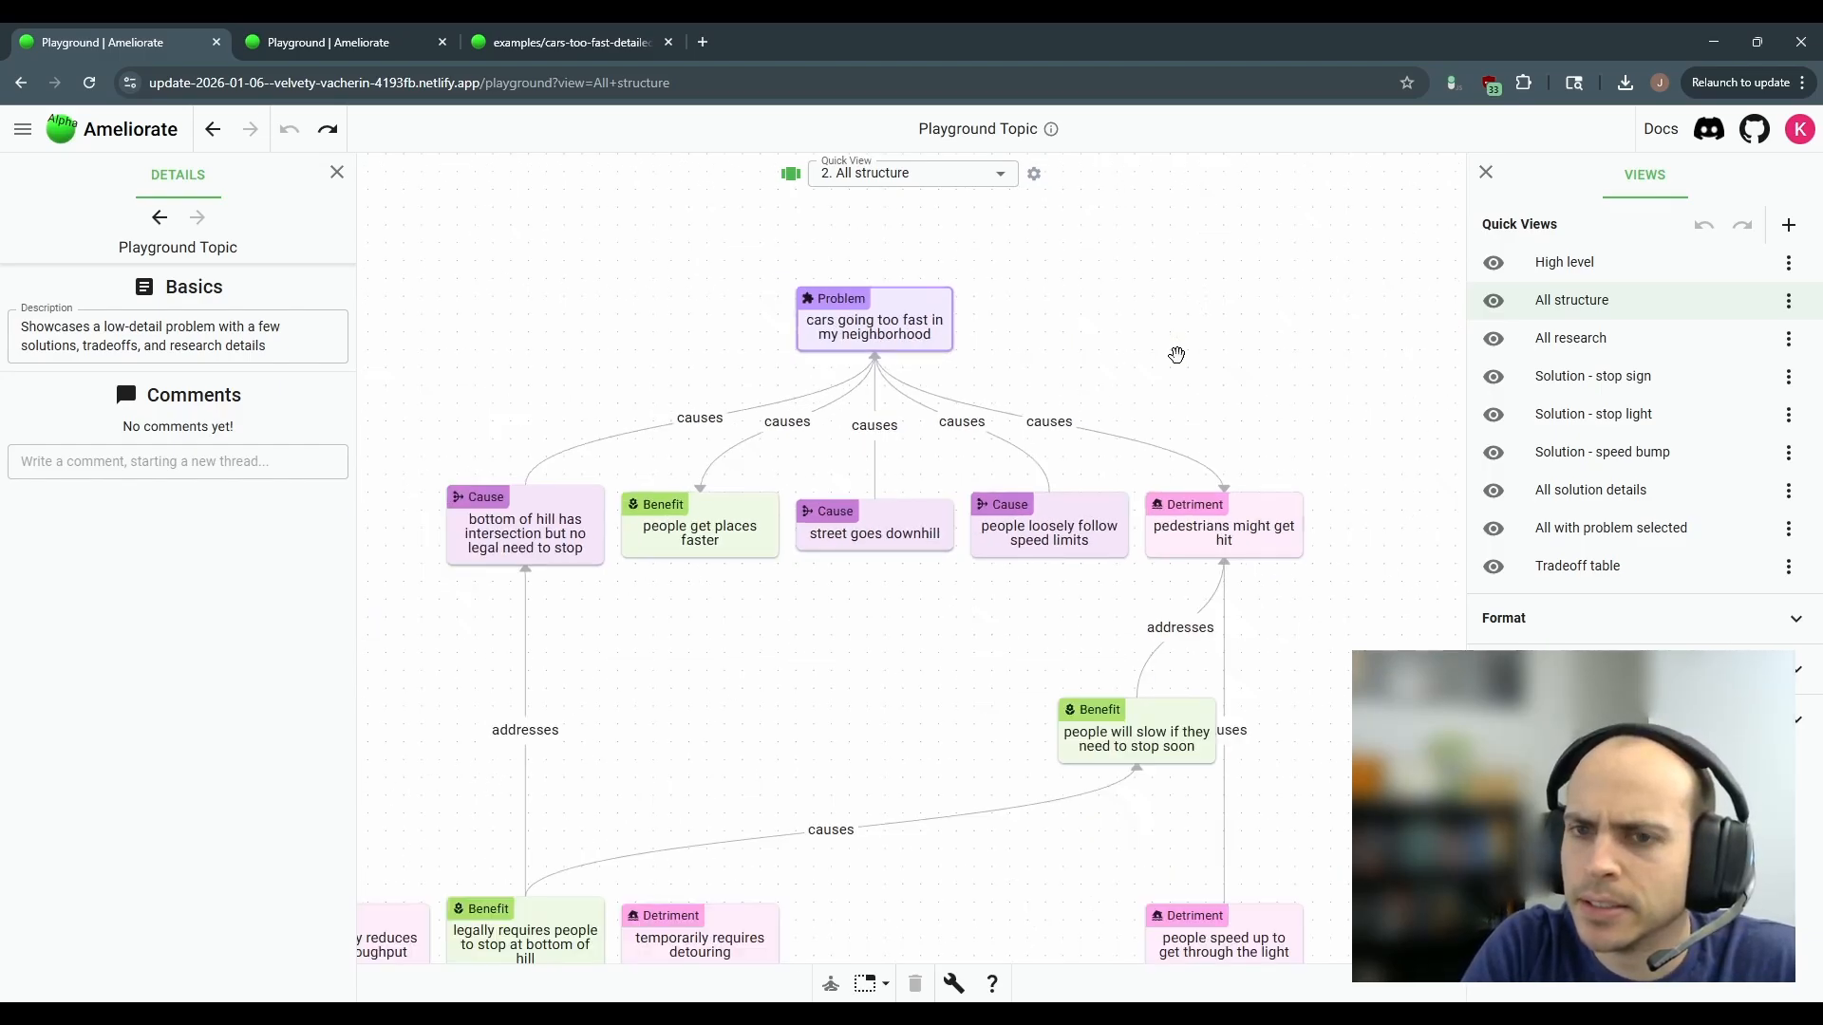
scroll(1176, 354, "down", 3)
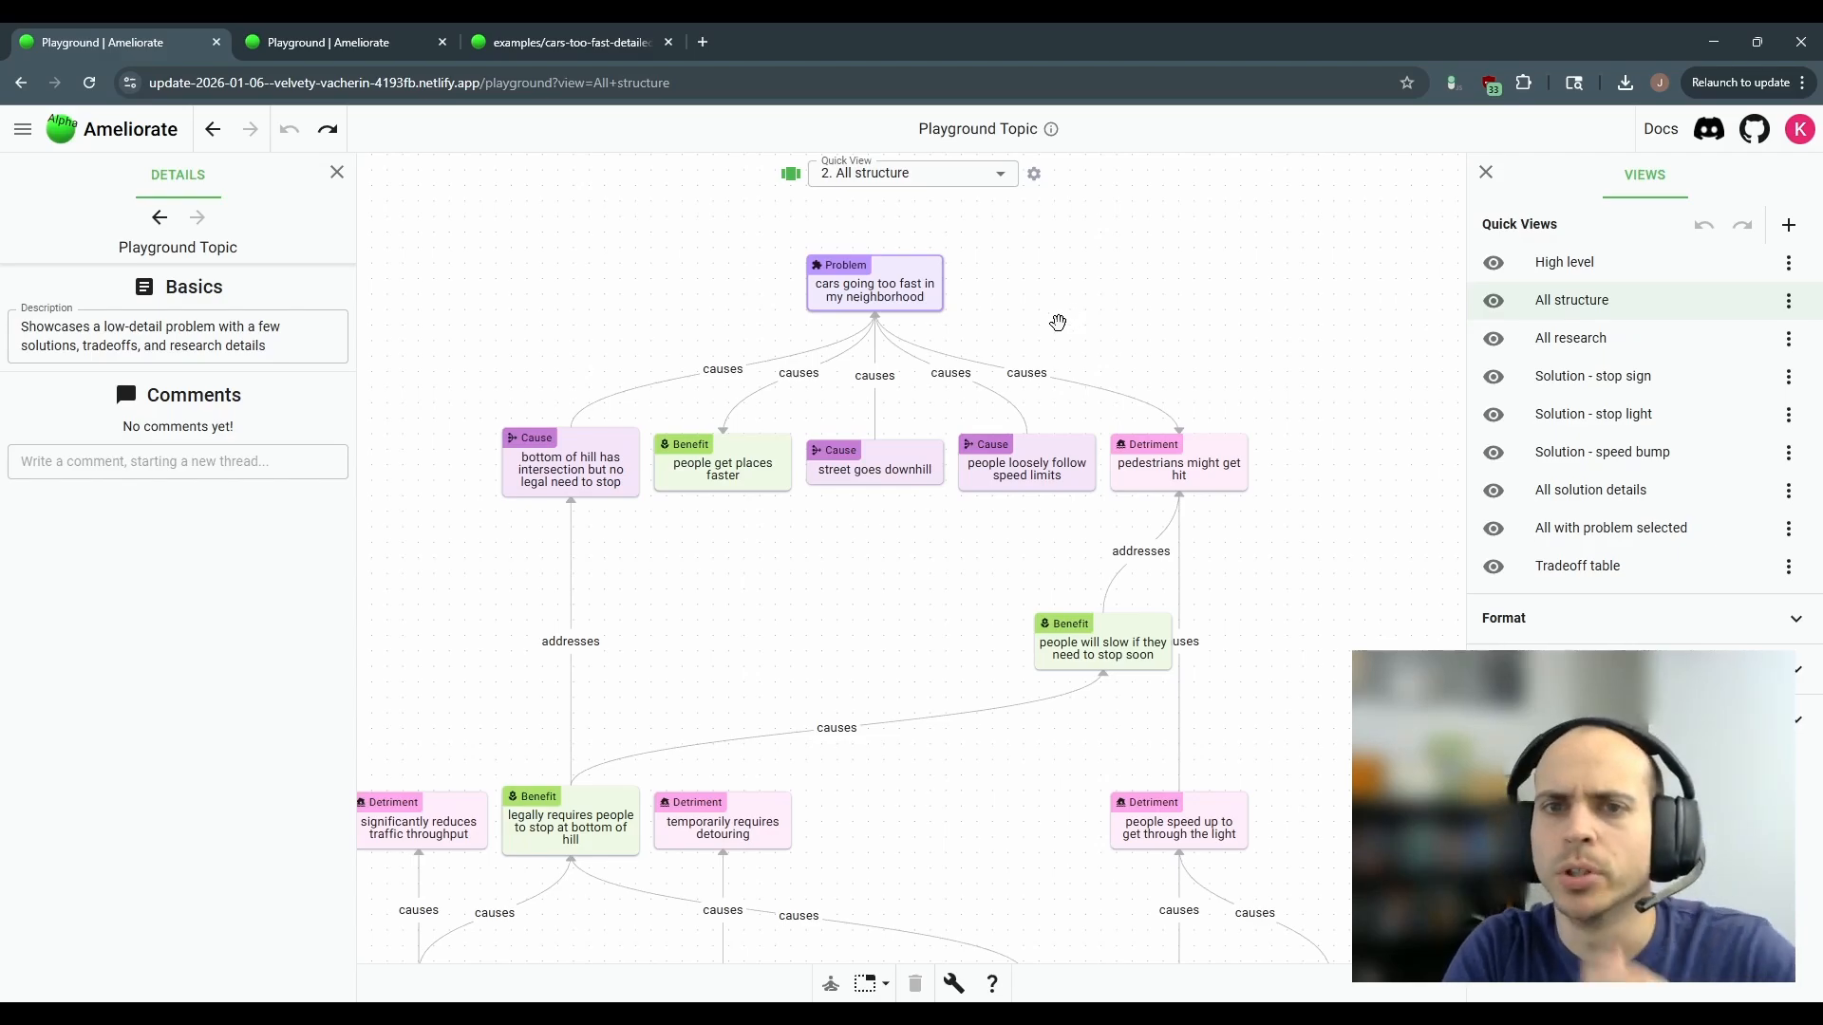
- Copy the link to the "pedestrians might get hit" detriment, open it in the current tab, and clear the selection
scroll(1111, 315, "up", 3)
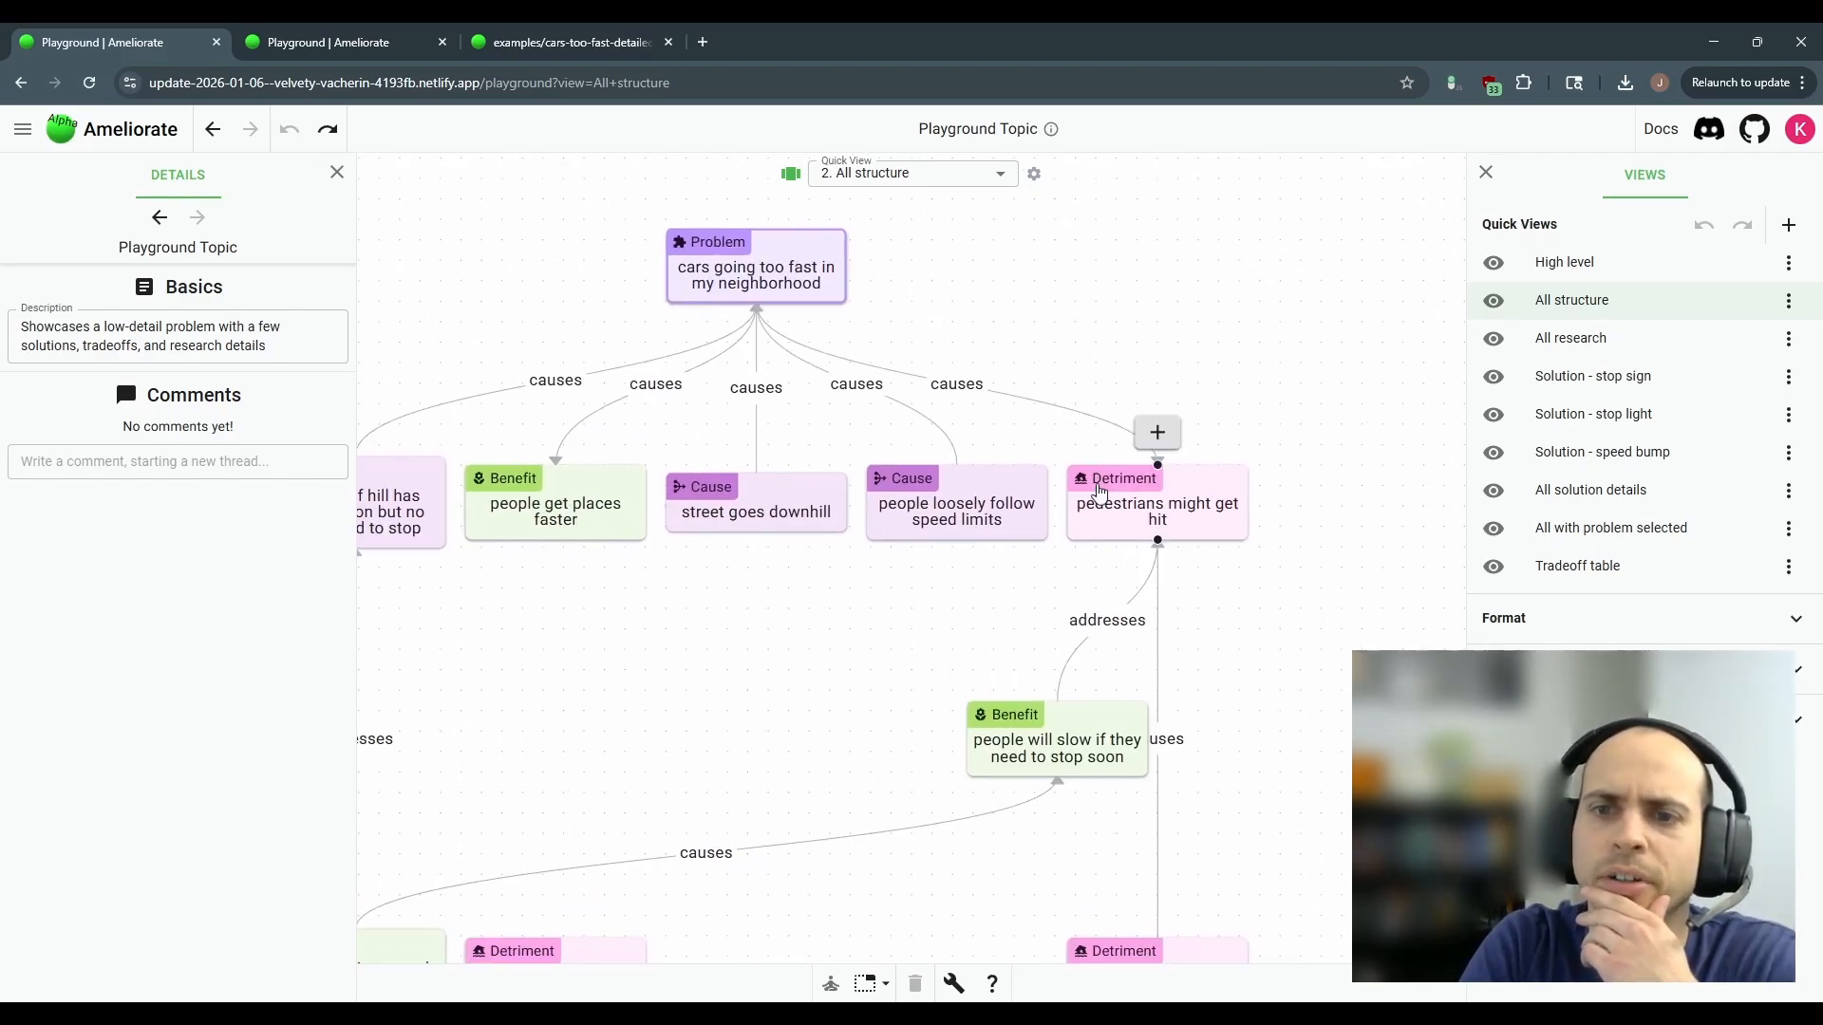
right_click(1099, 488)
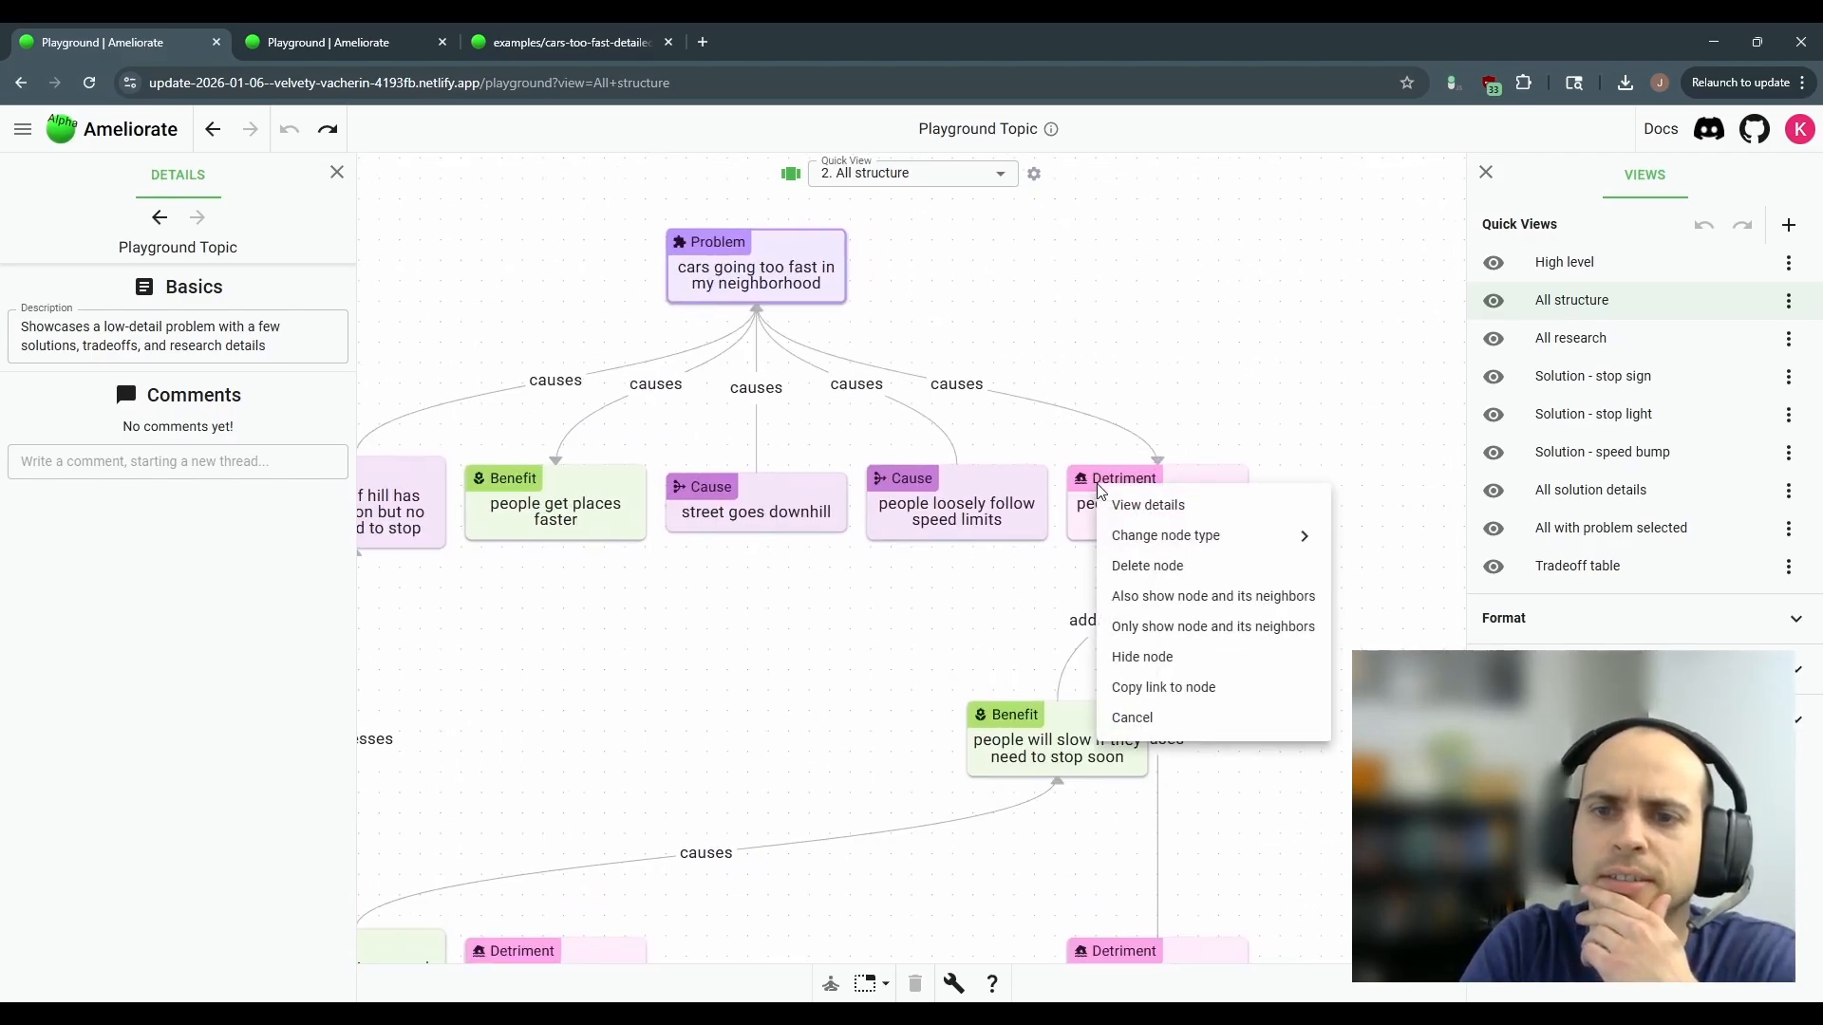
left_click(1202, 697)
left_click(379, 82)
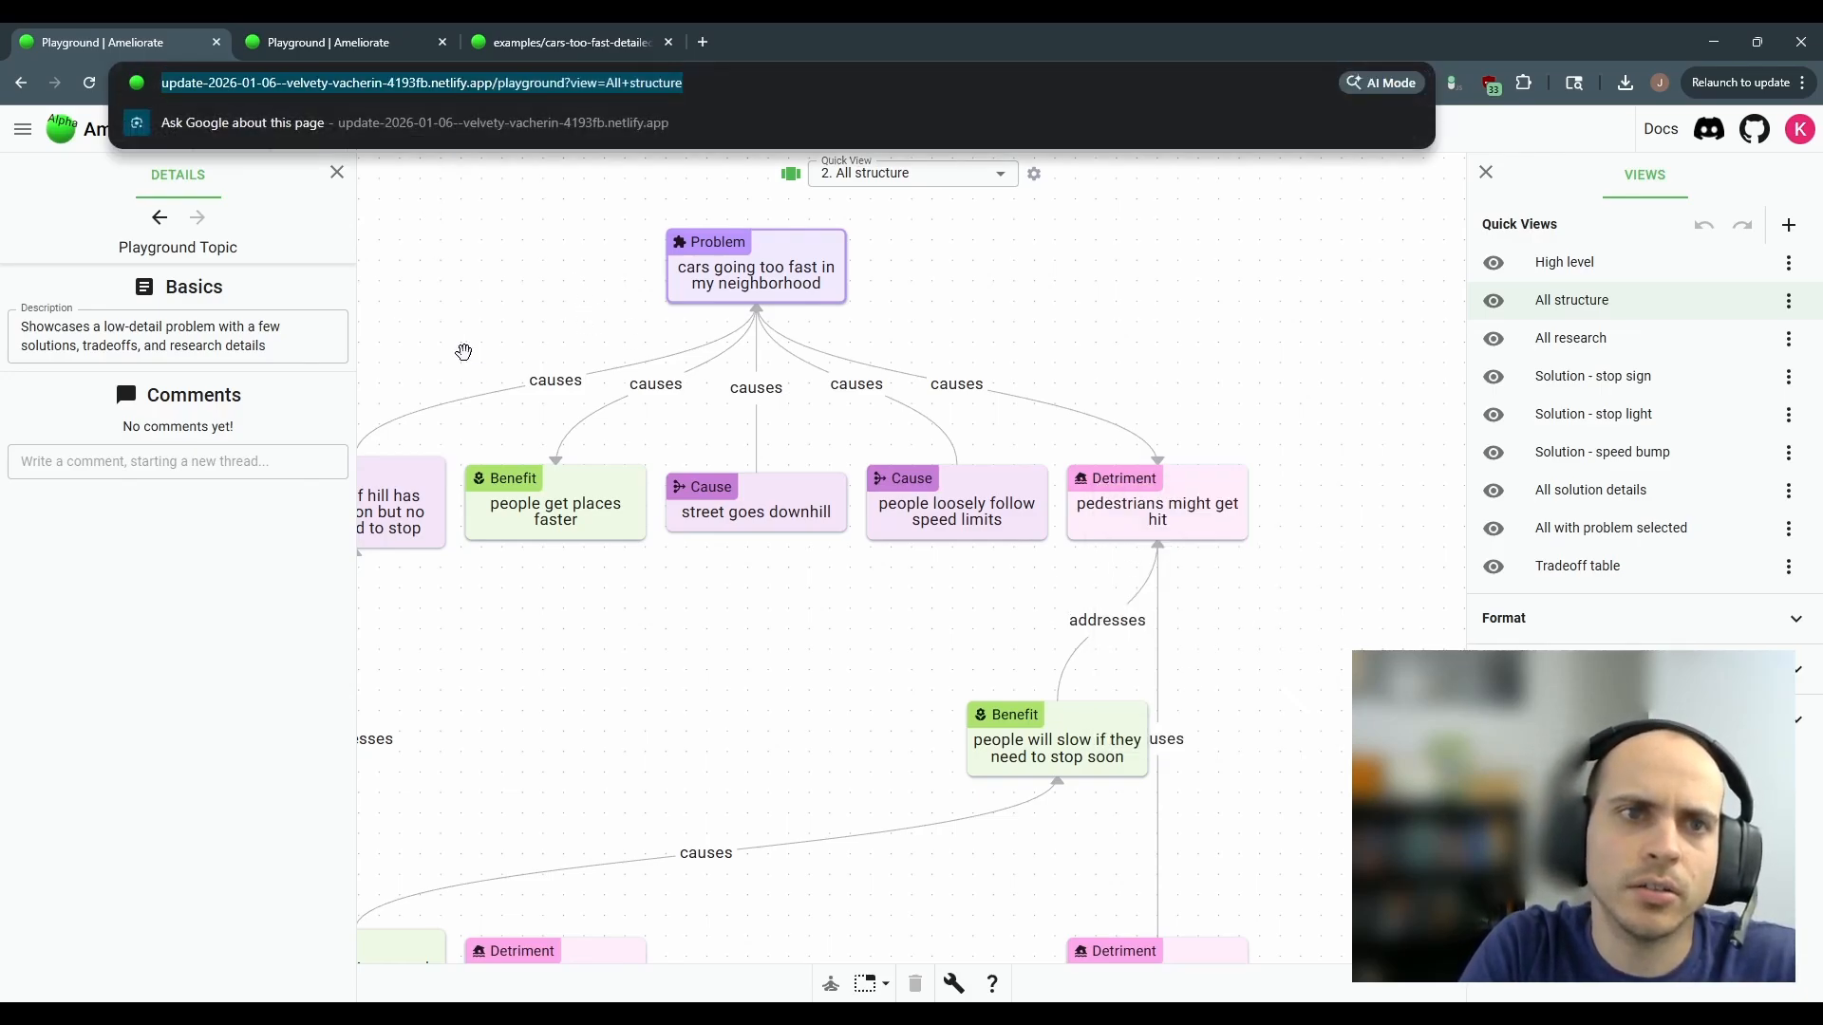
key("ctrl+v")
key("Return")
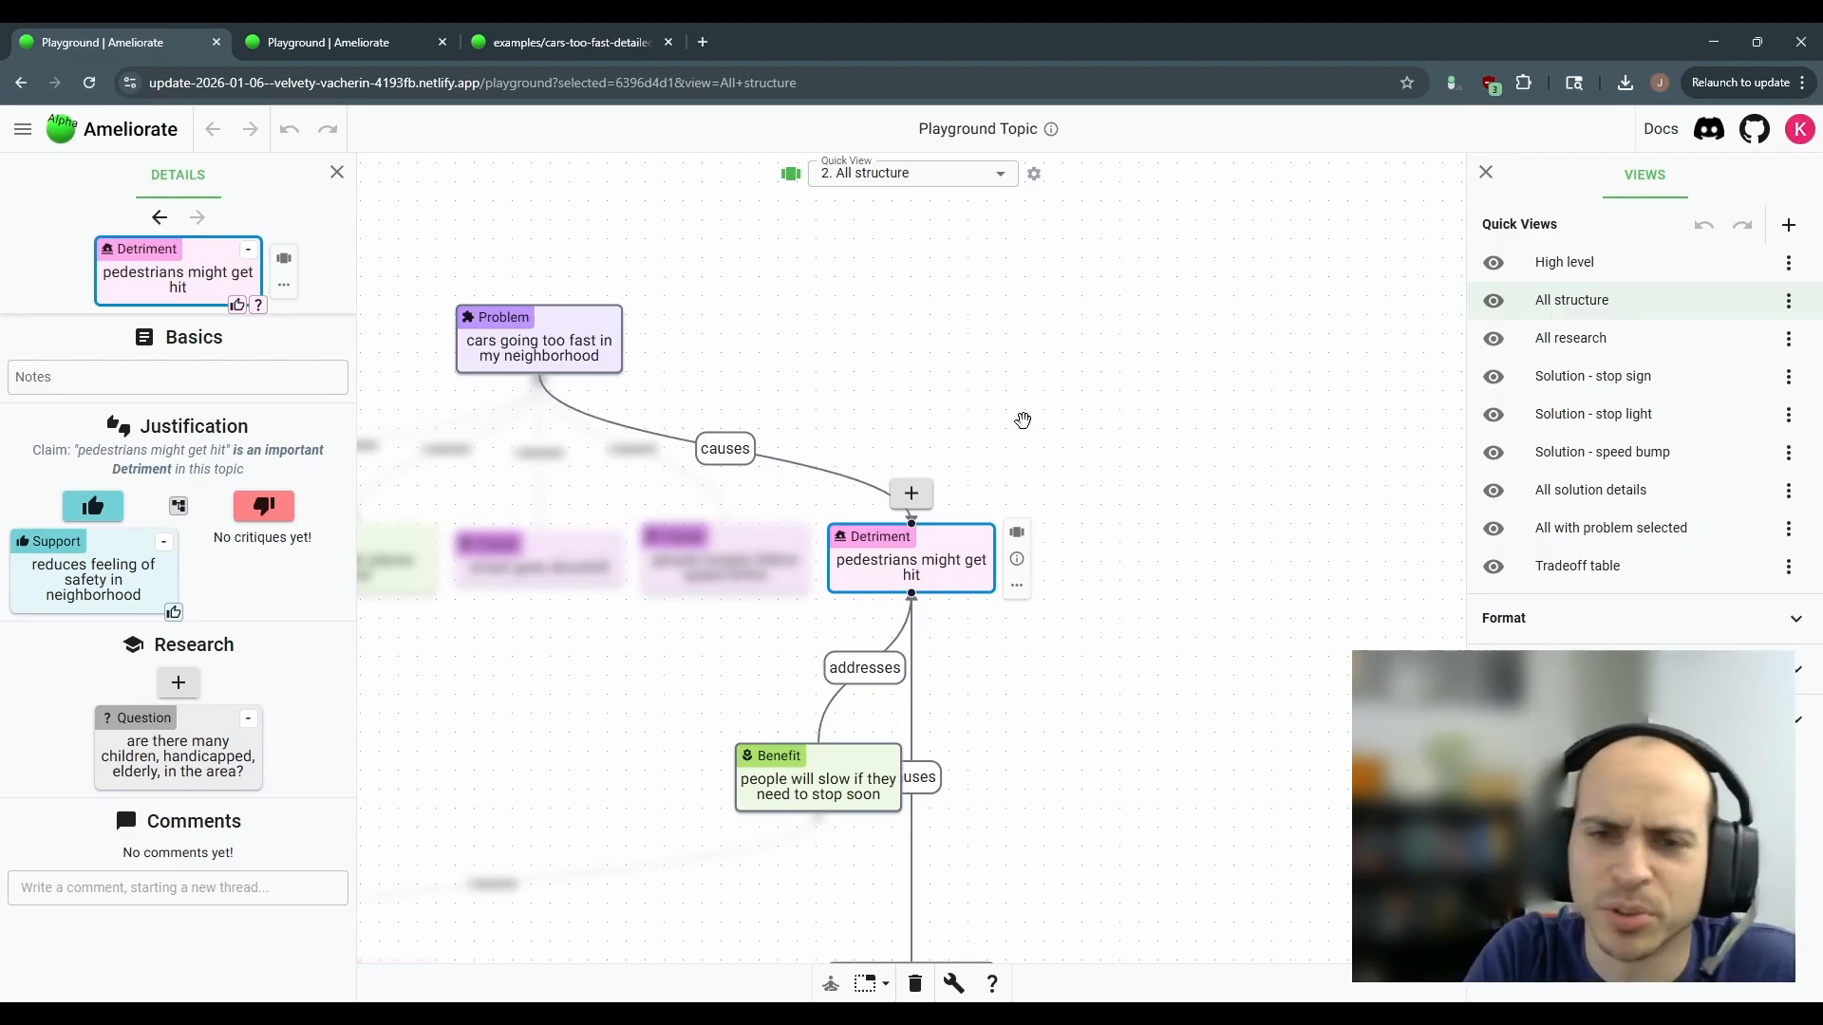
left_click(1022, 420)
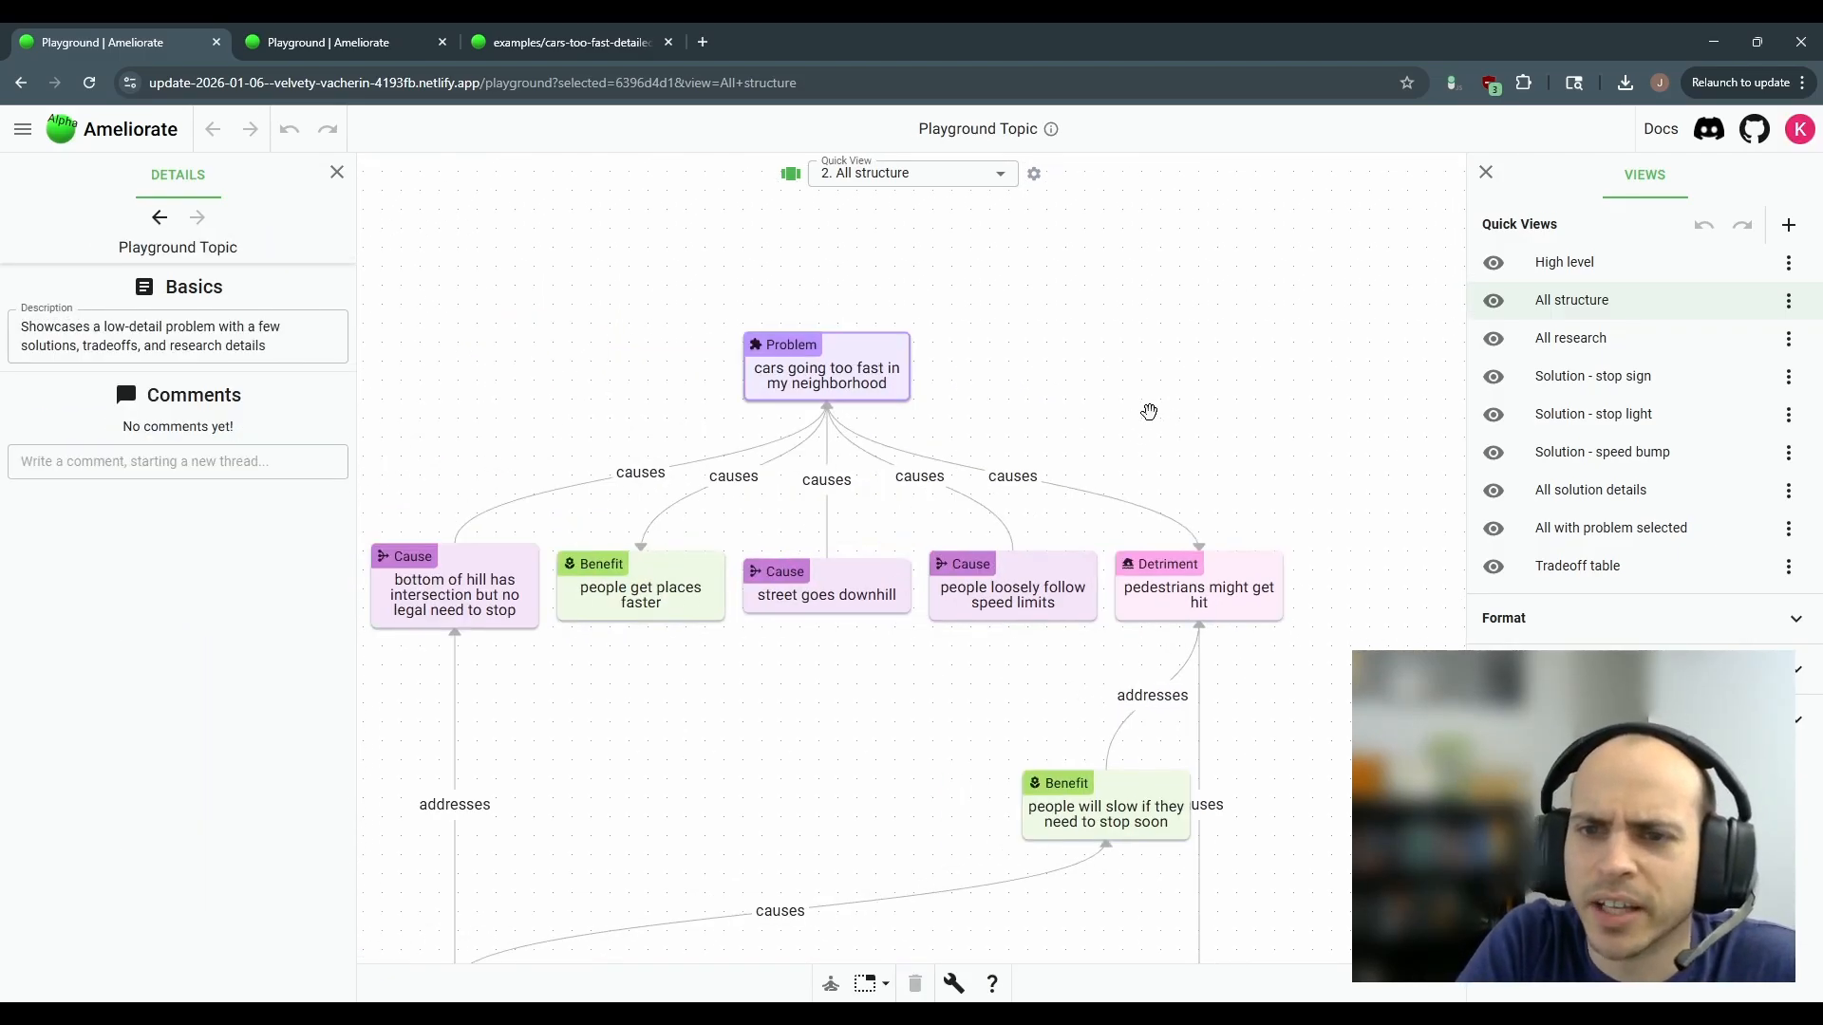
- In the High level view, extend the "pedestrians might get hit" detriment's text with "blah blah you can fit the text into the node"
key("1")
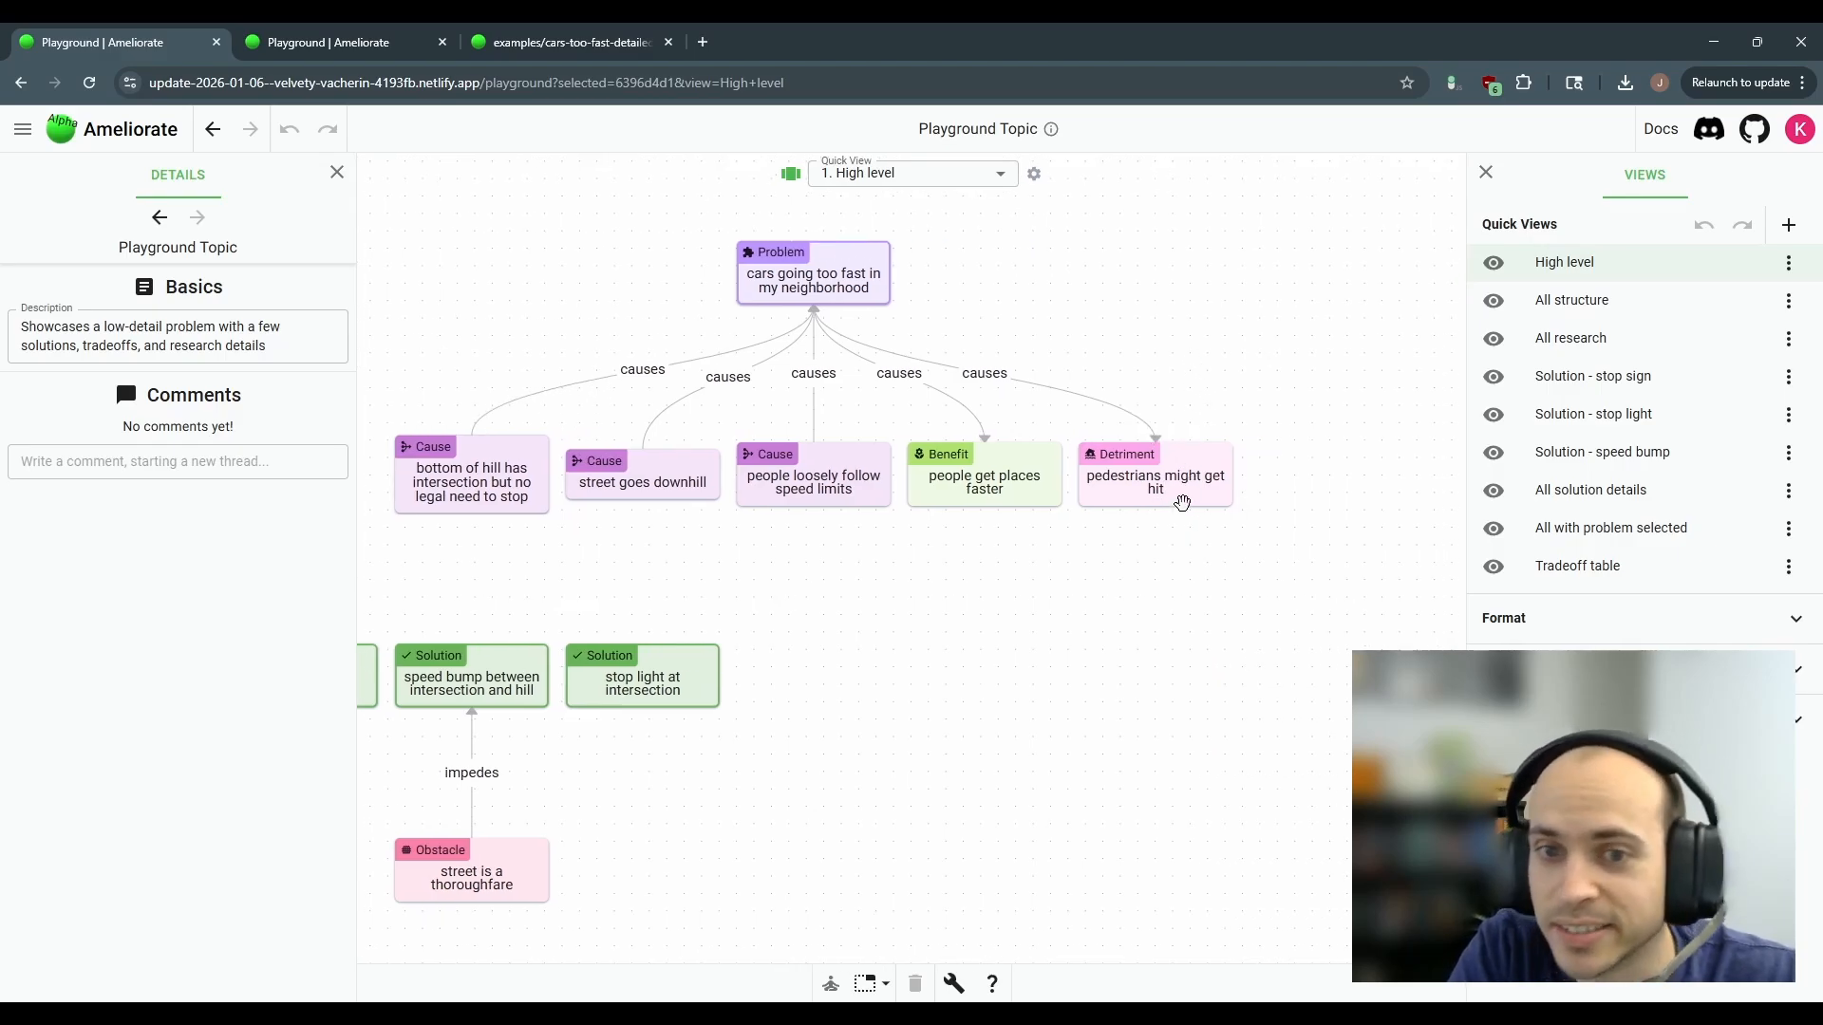
scroll(1180, 496, "up", 2)
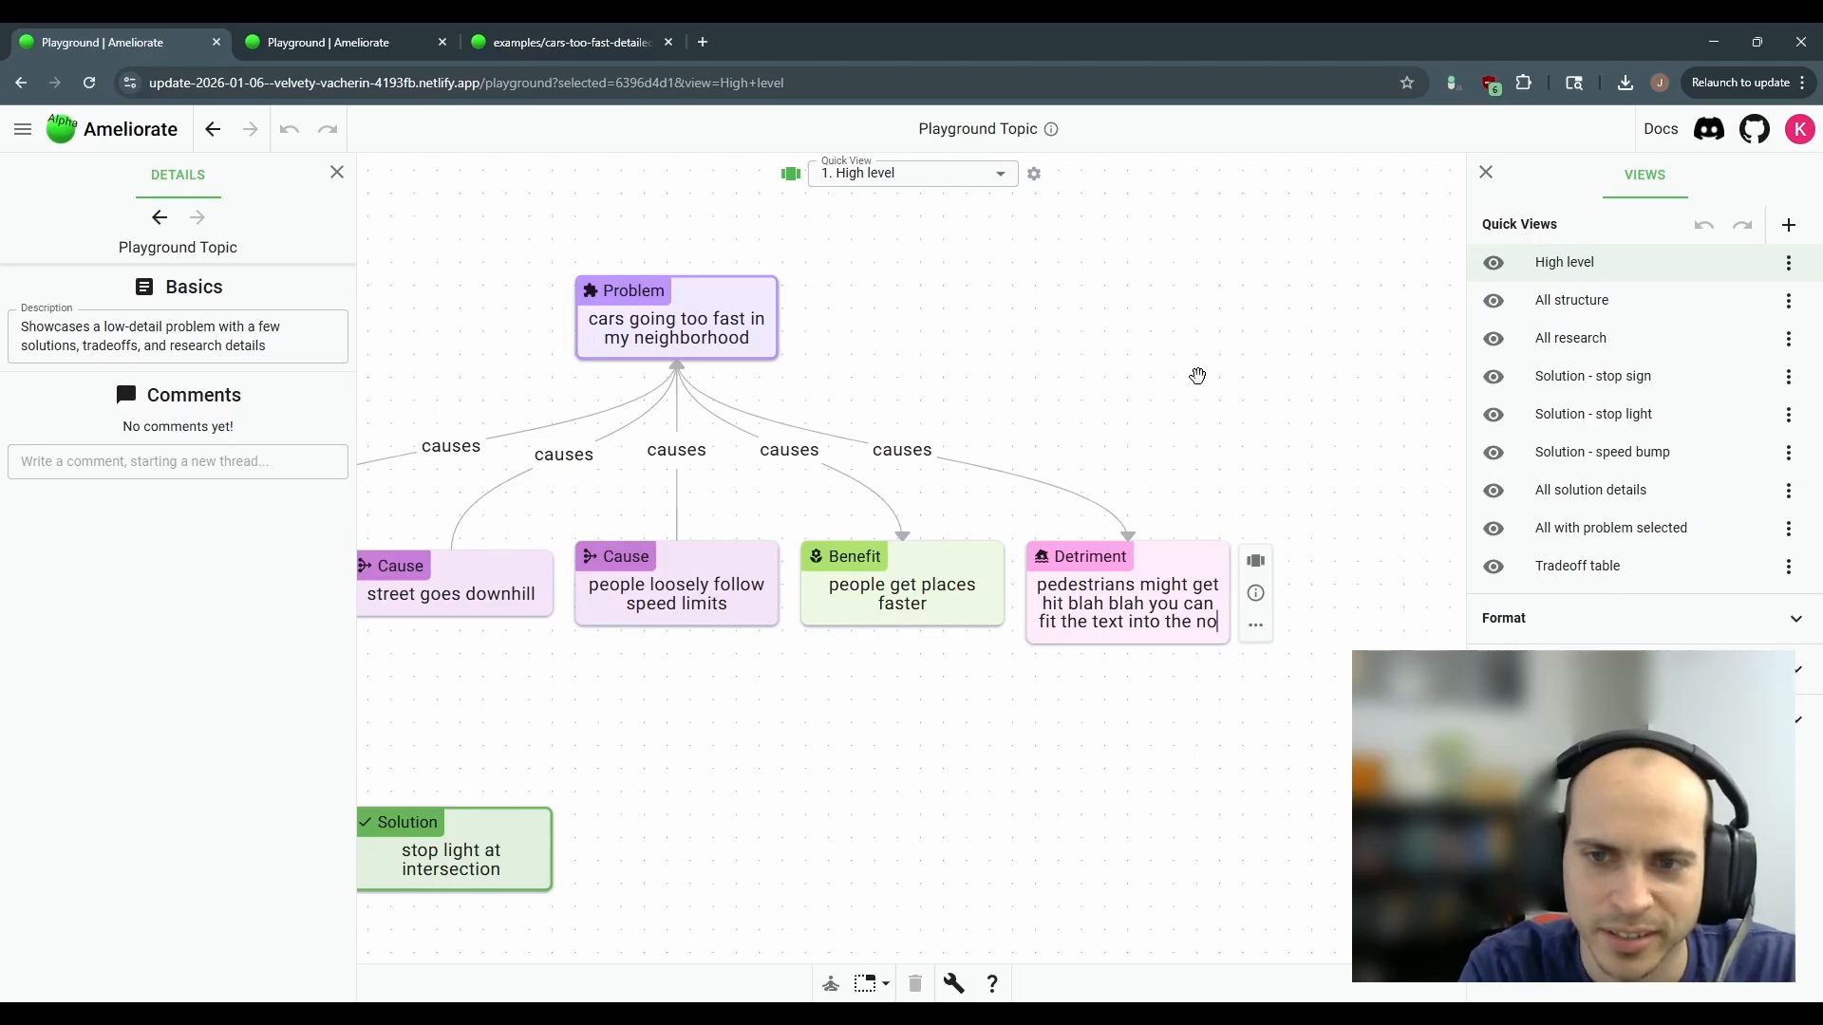
type("d")
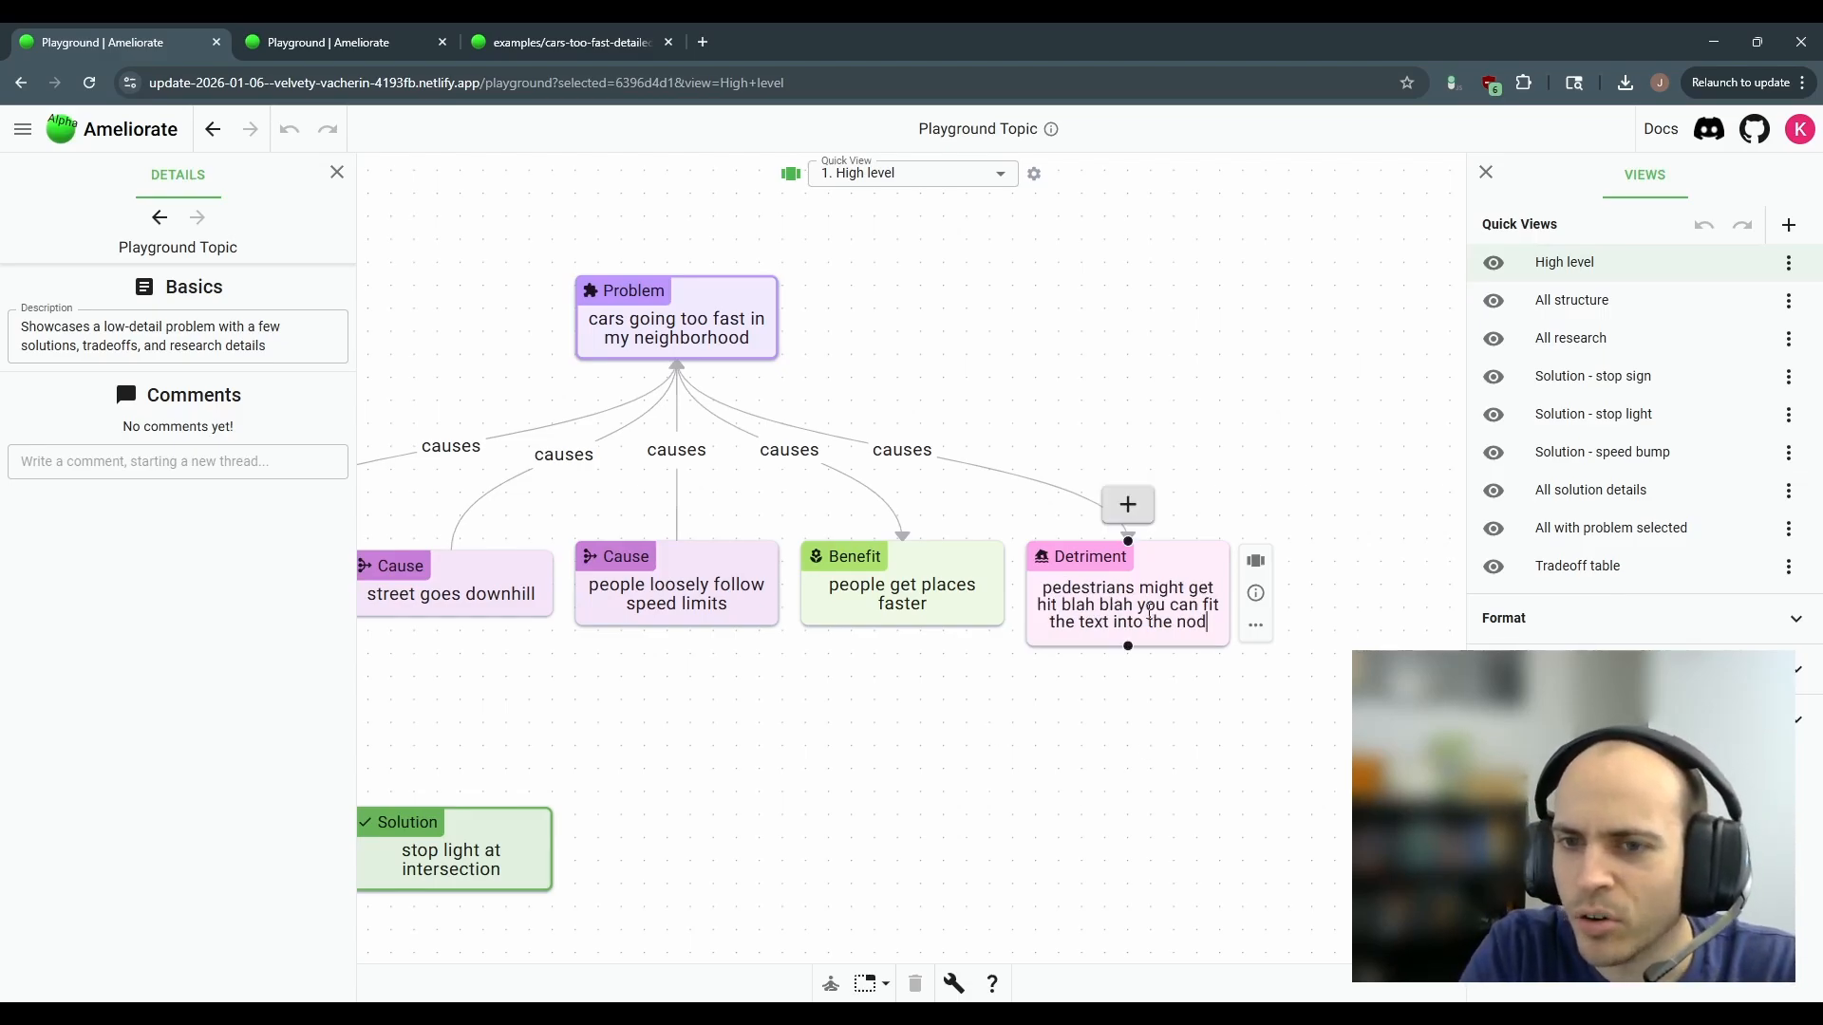
type("e")
- Append the filler text "afj awejfio awefjioaw efoaijef owaejfw jfj" to the detriment to test how long text fits
type(" afj")
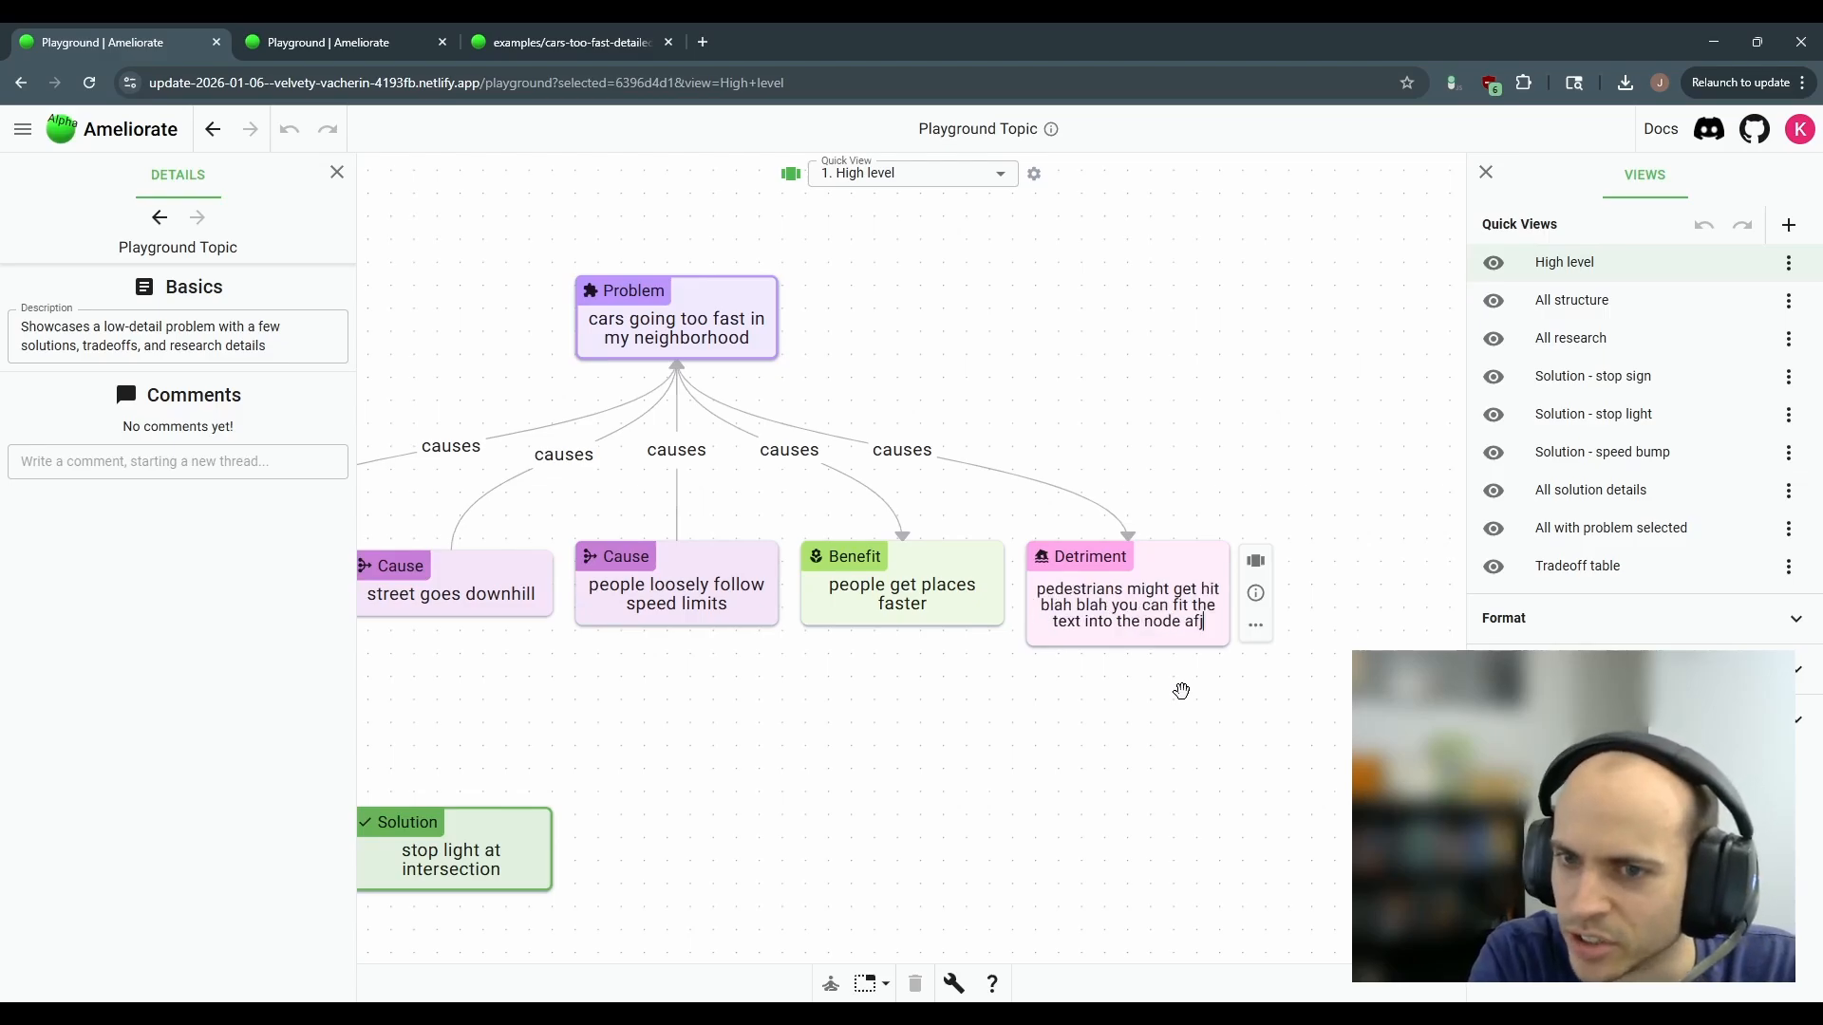
type(" awejfio awefjioaw efoaijef owaejf")
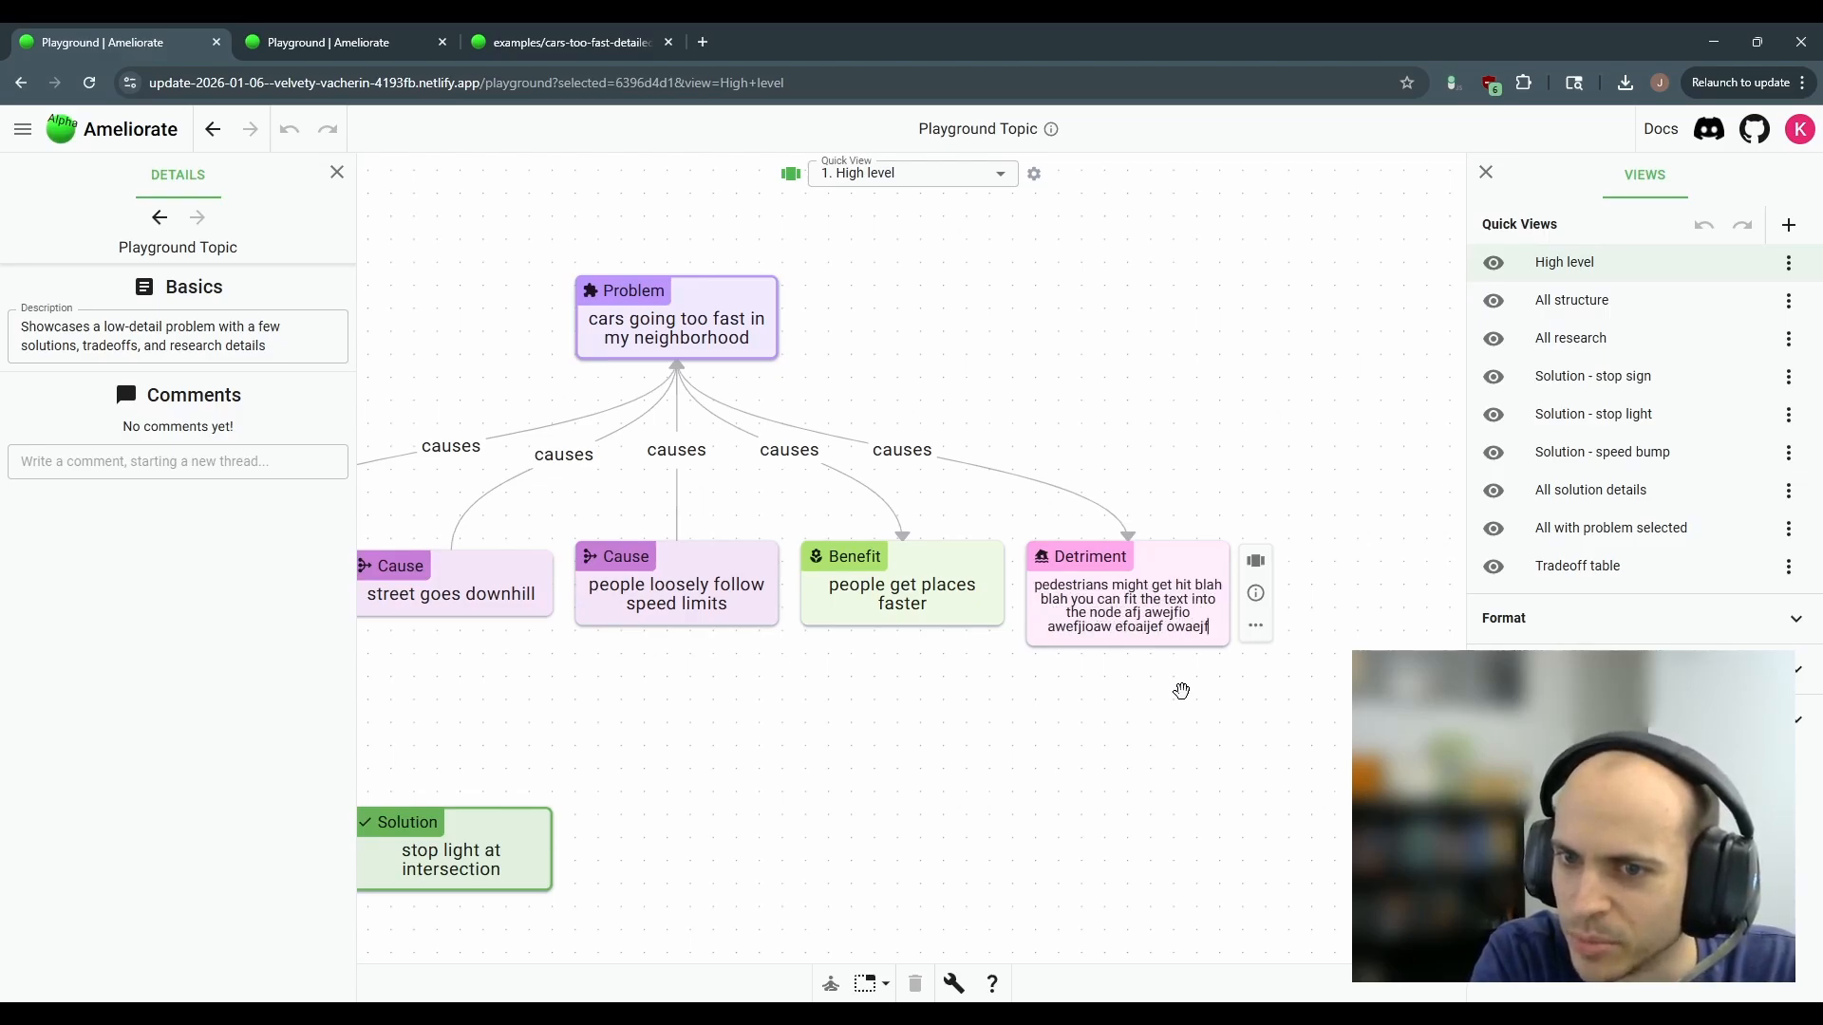
type("w")
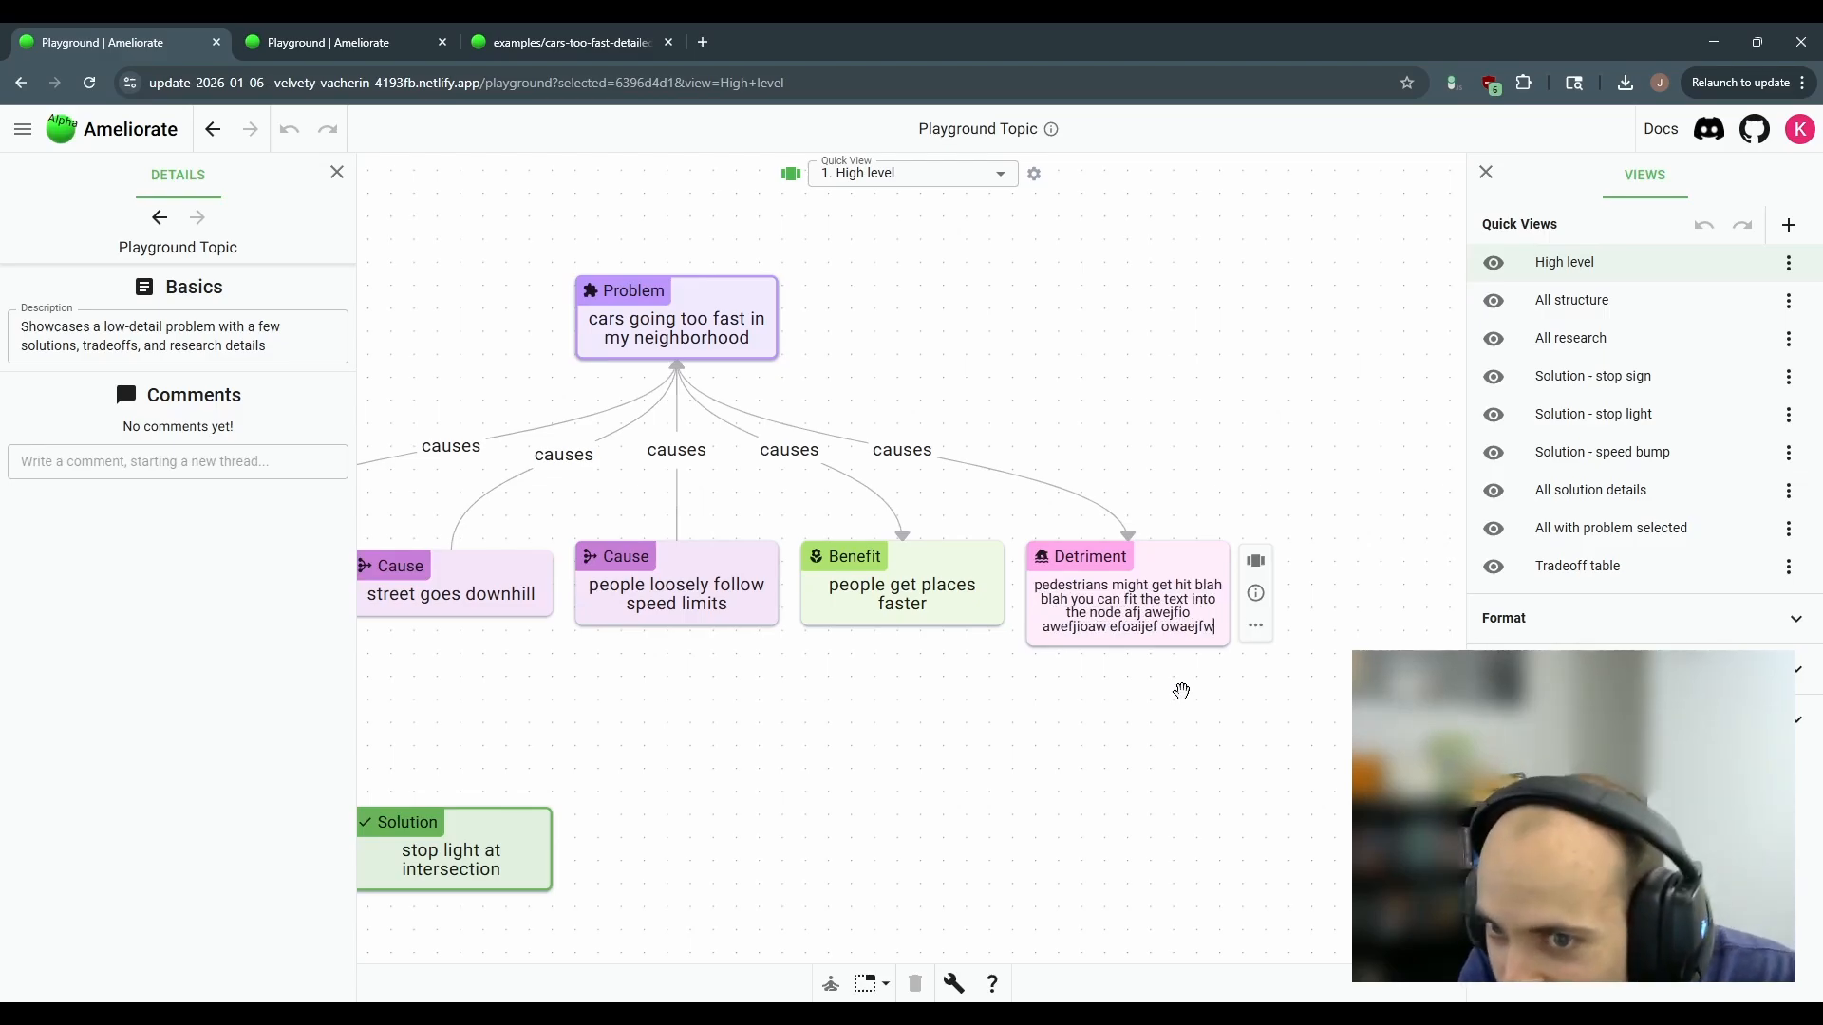
type(" jfj")
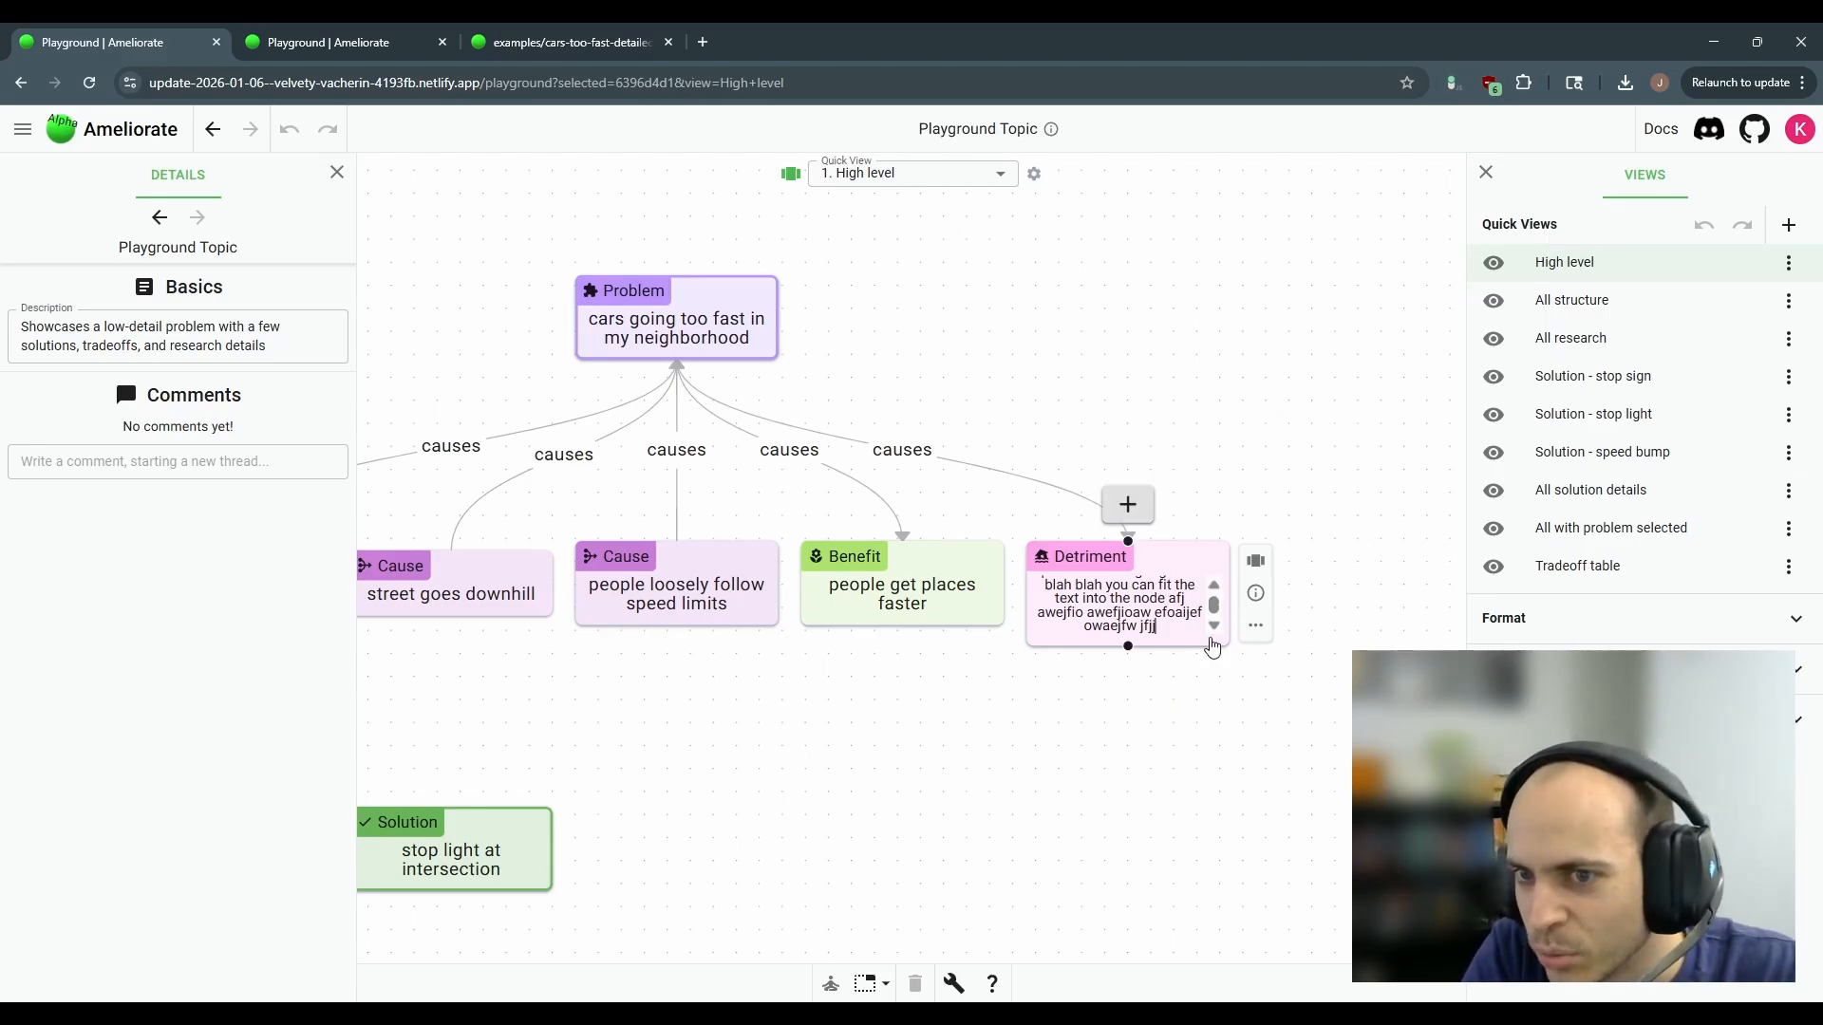
left_click(1154, 683)
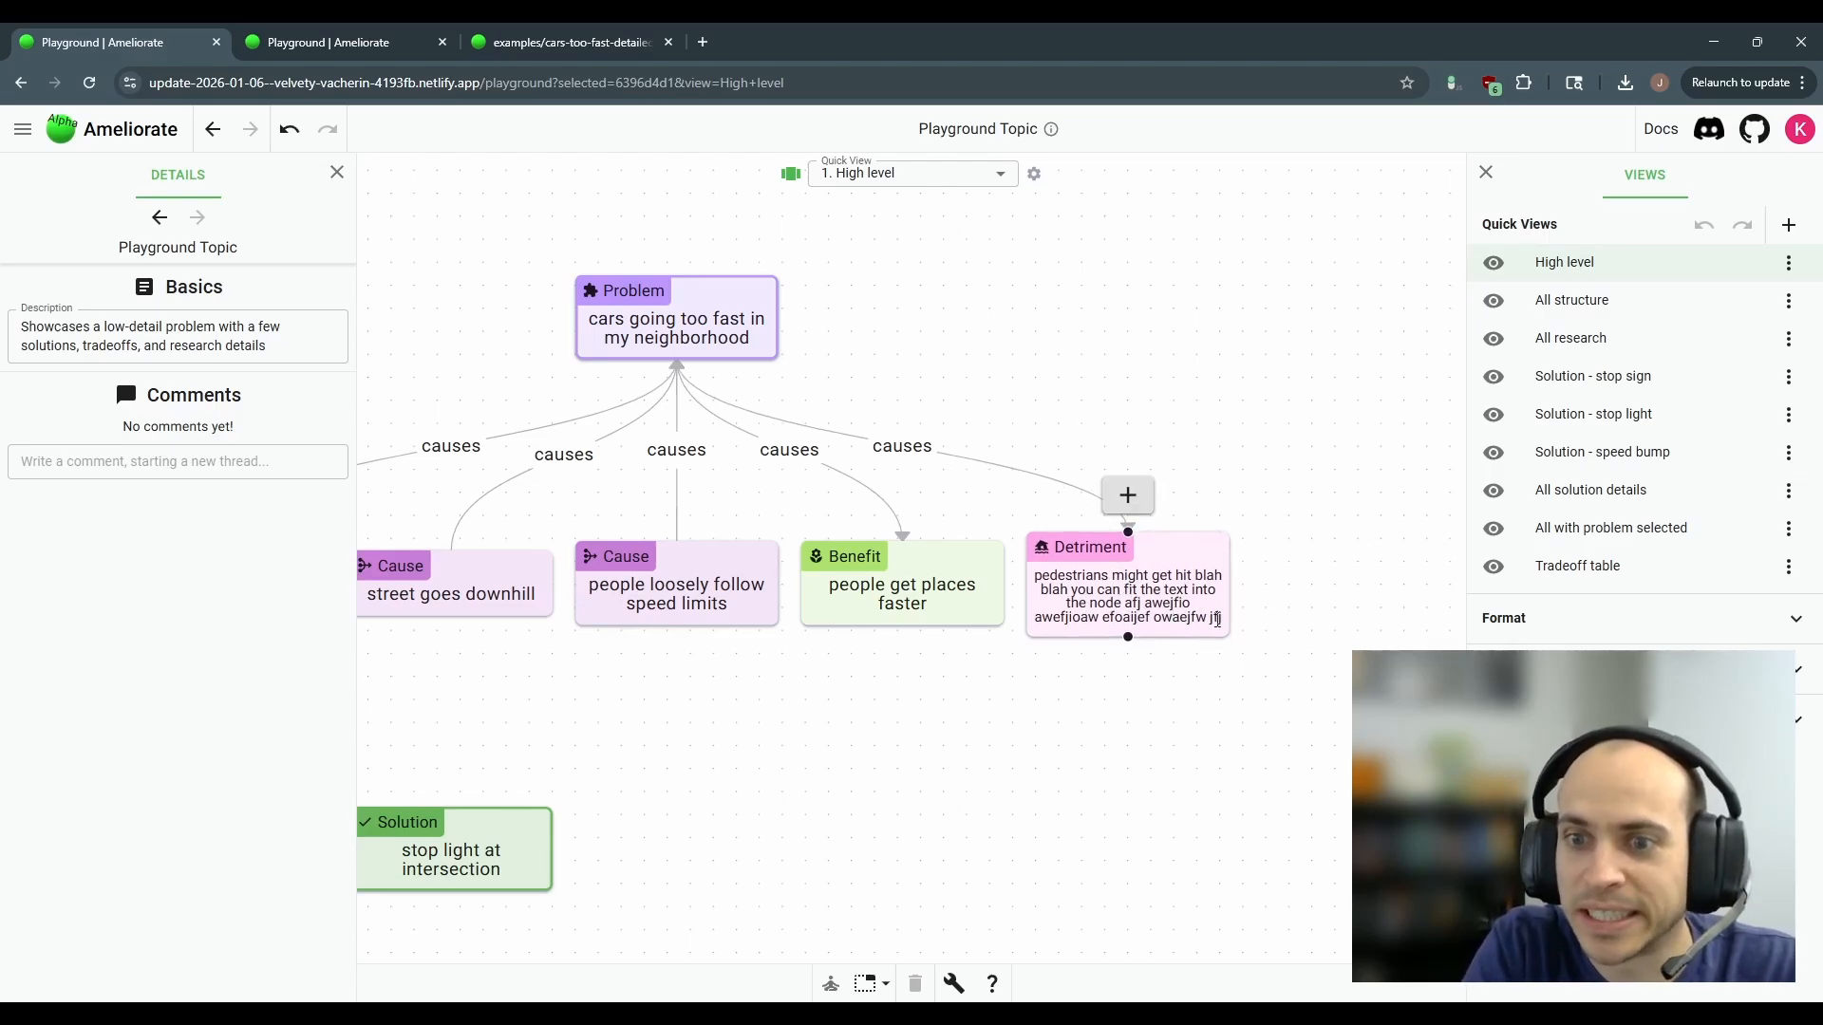
- Remove the filler words after "into the node" from the detriment's text and deselect the node
left_click(1222, 620)
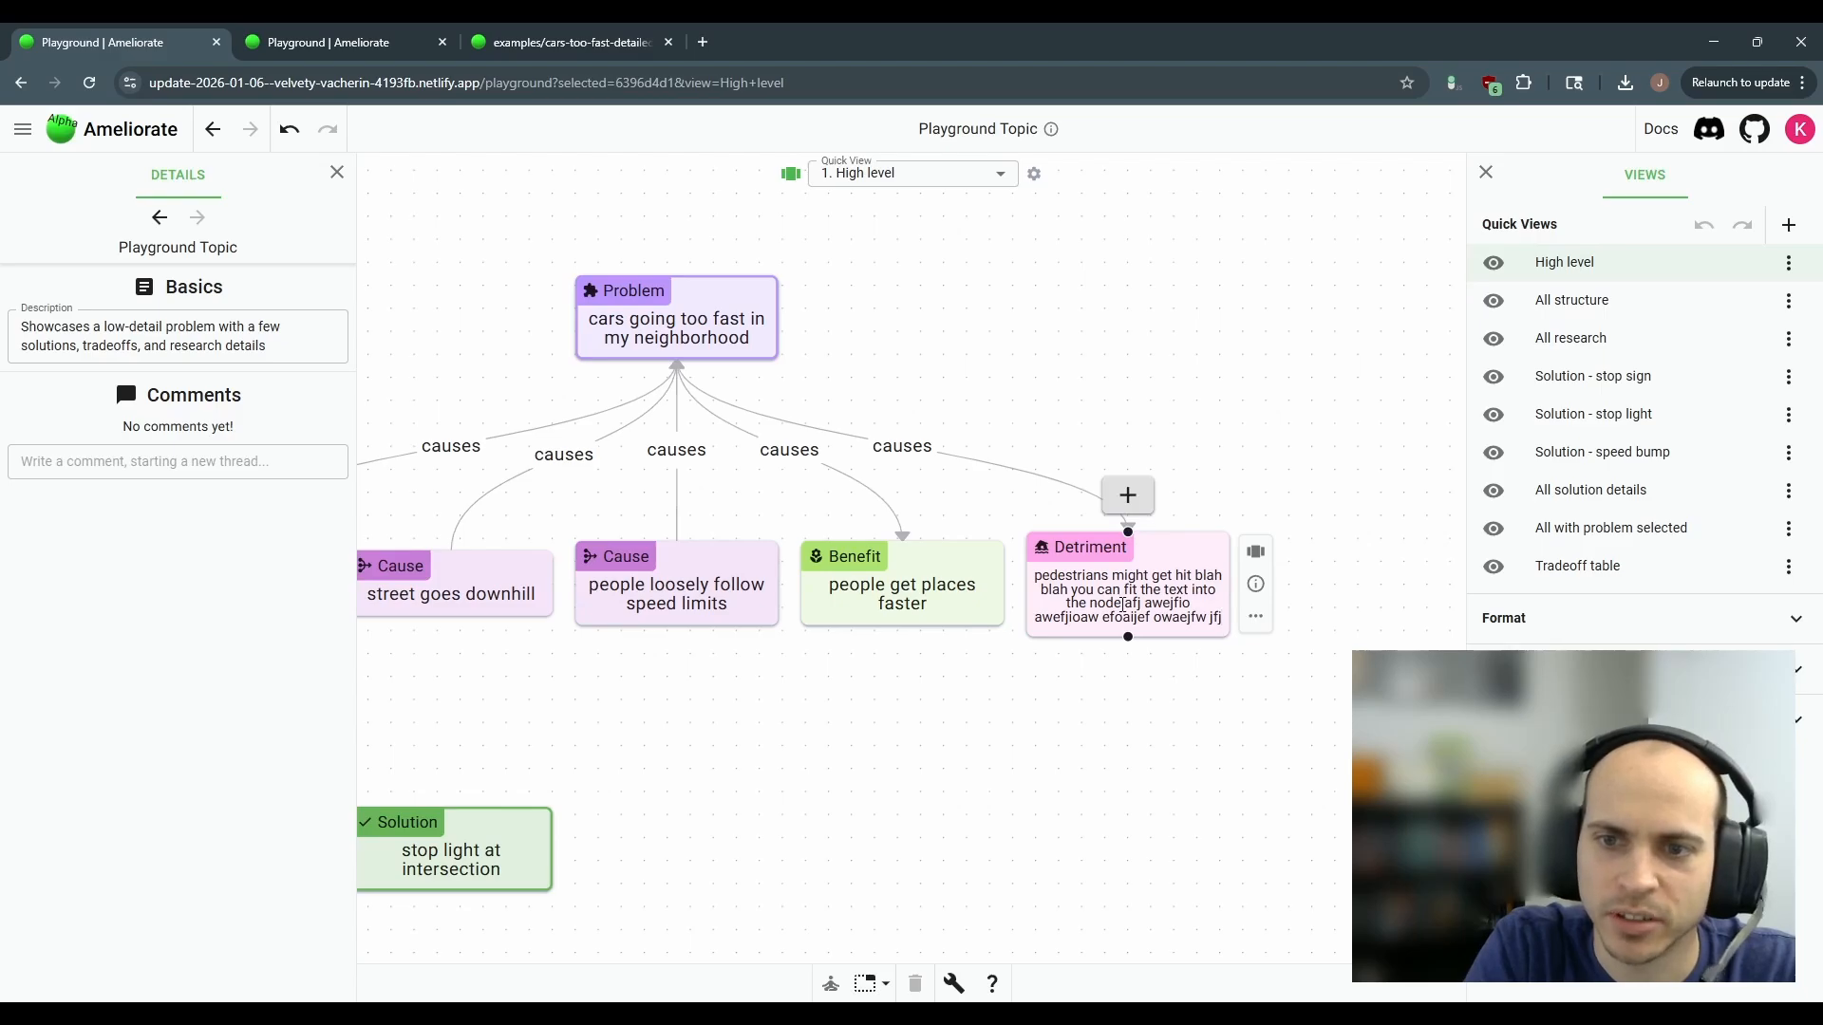
left_click_drag(1122, 605, 1228, 623)
key("BackSpace")
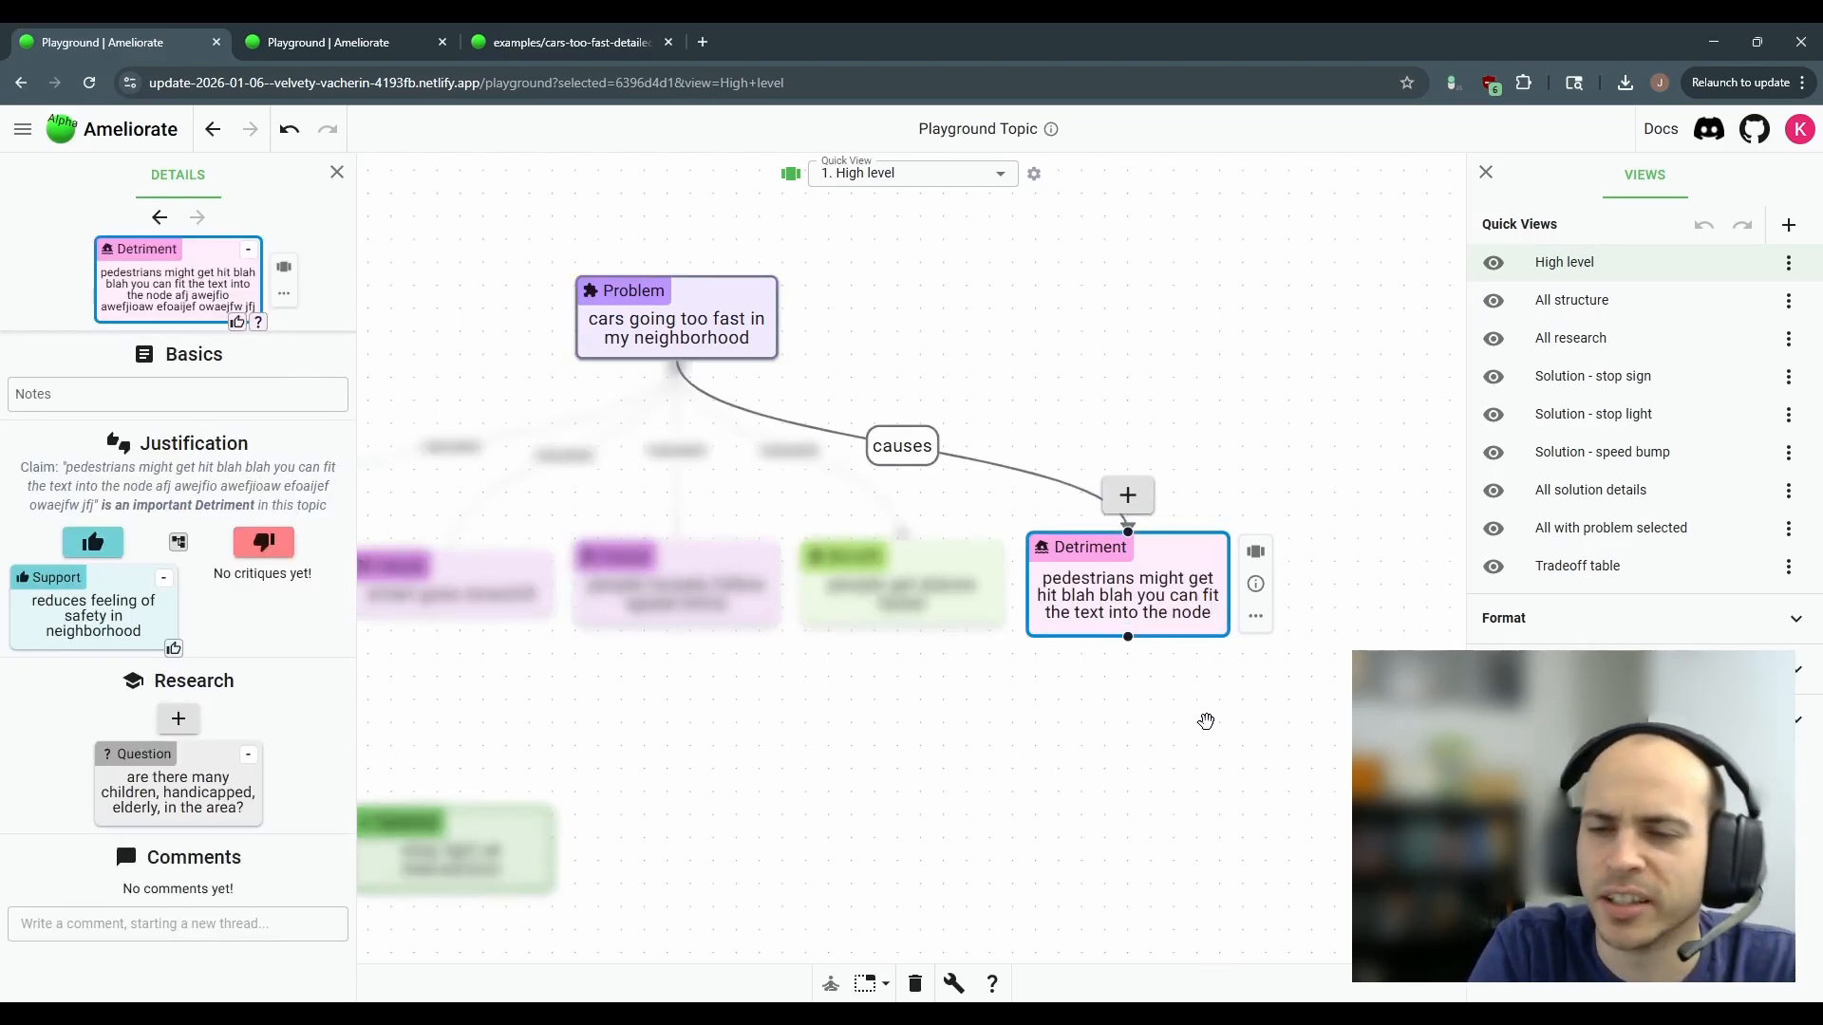
left_click(1205, 722)
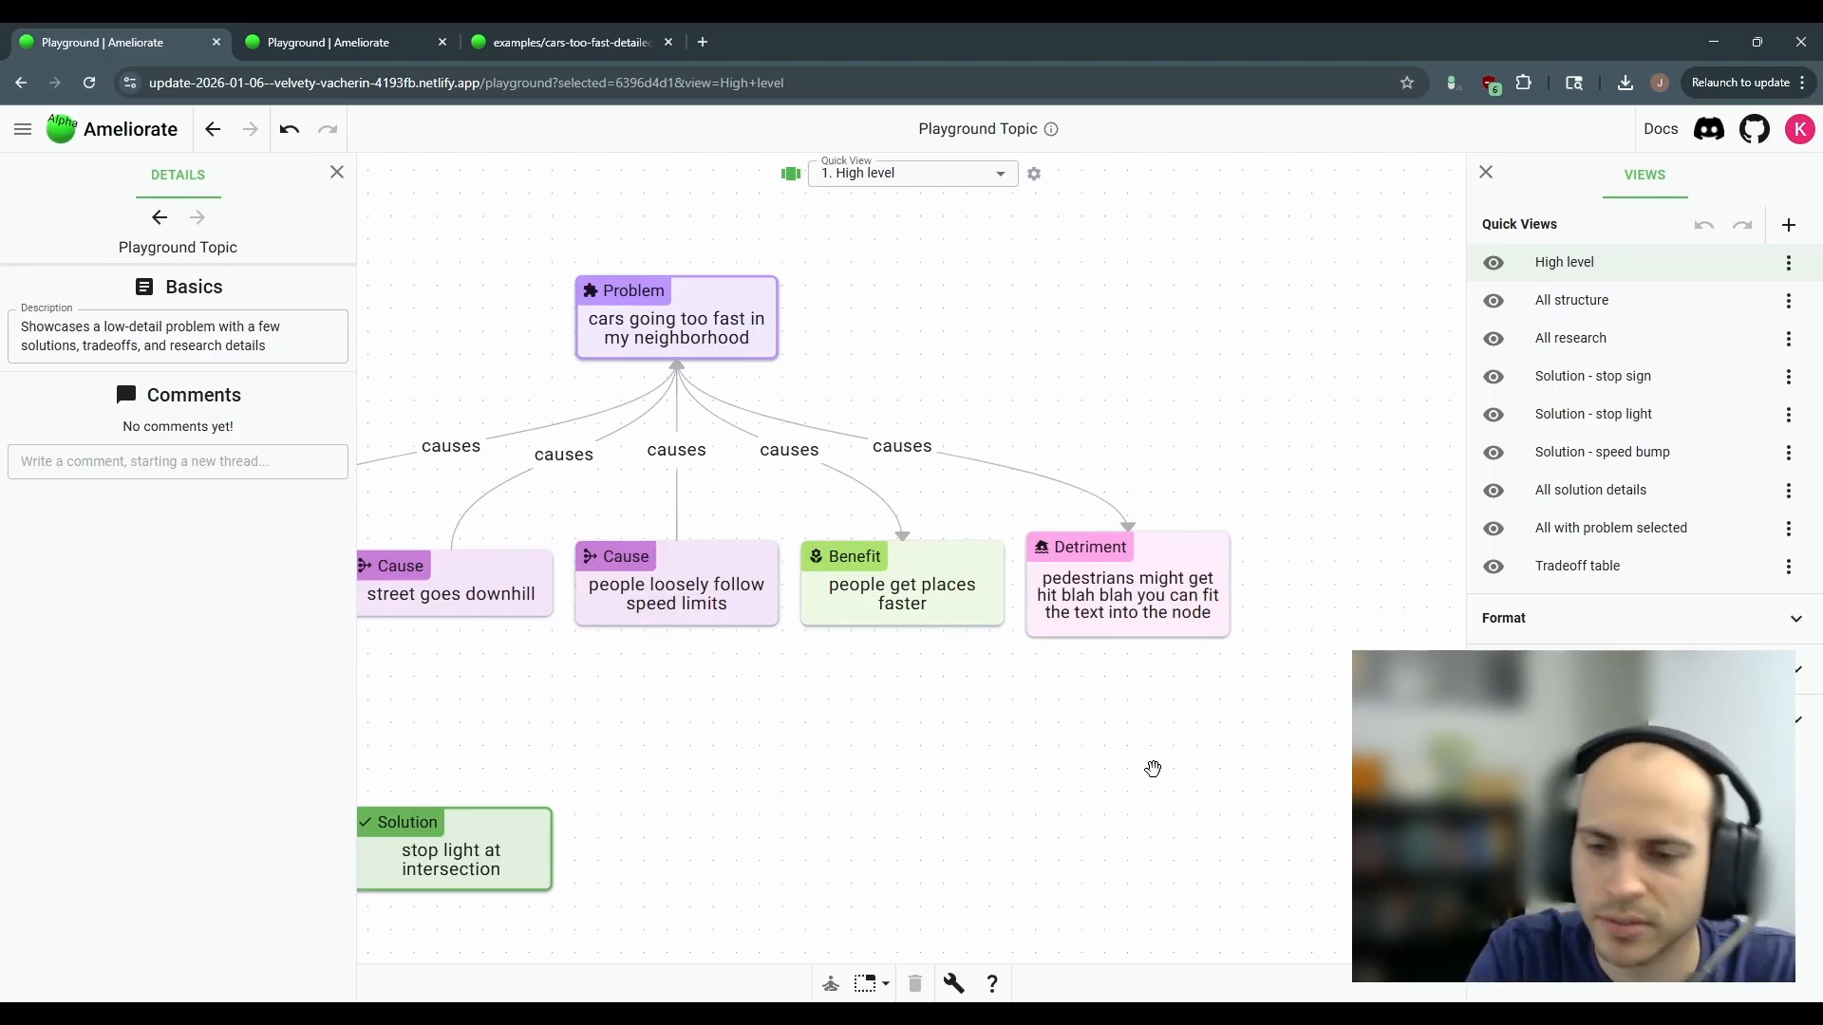
left_click_drag(938, 713, 1052, 619)
scroll(1085, 579, "down", 4)
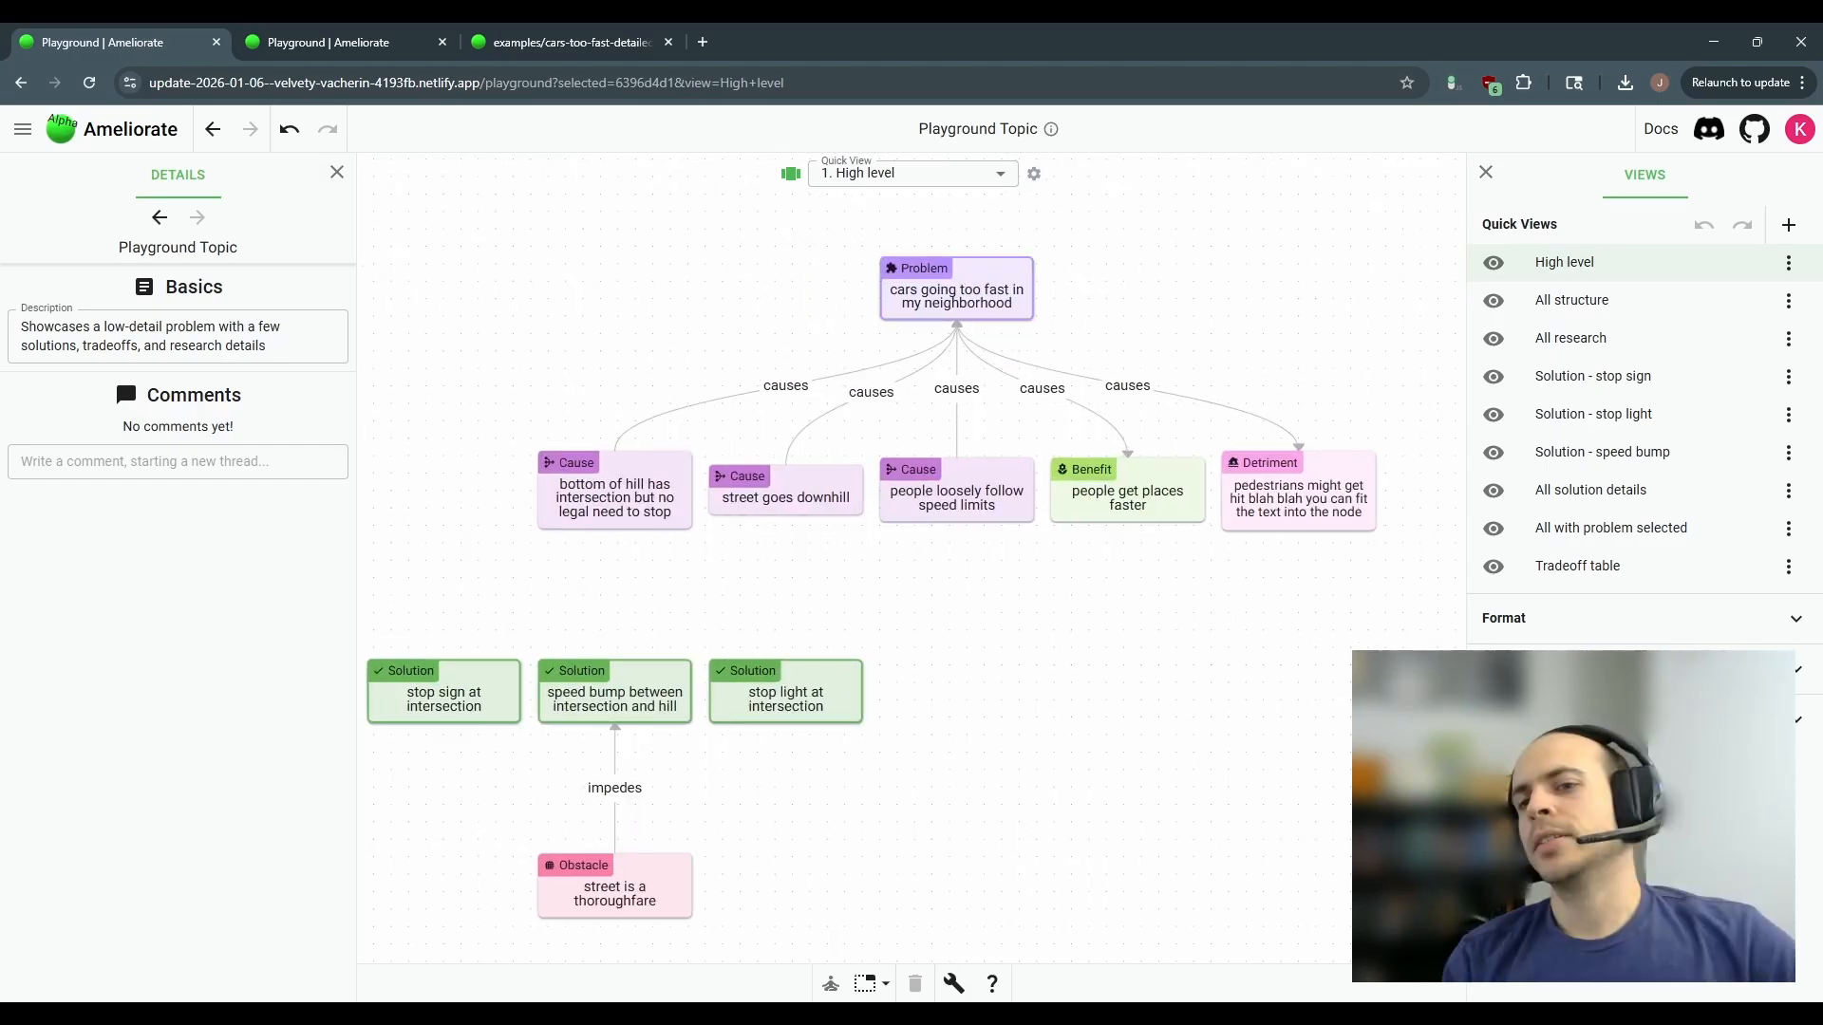